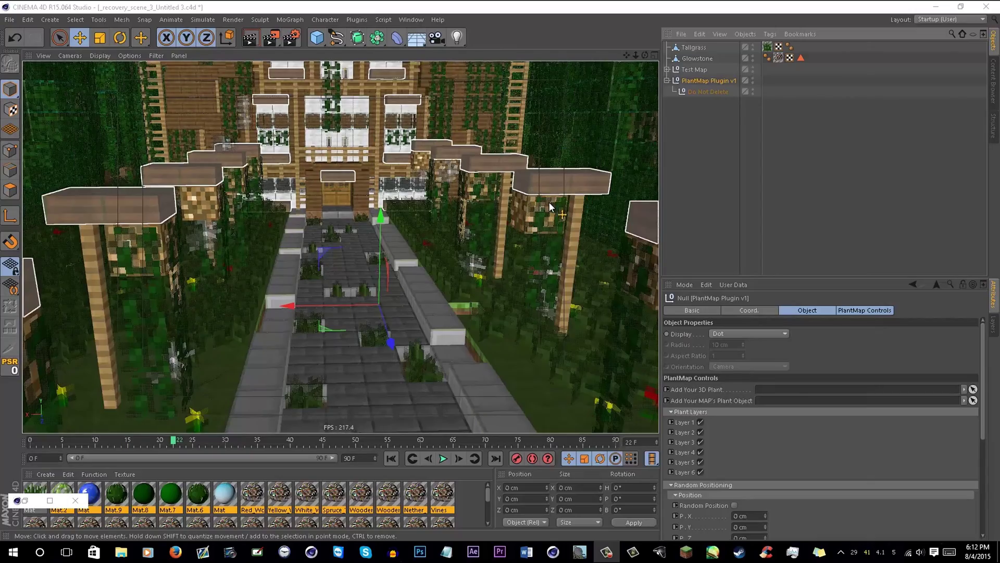
pyautogui.keyDown('alt'); pyautogui.moveTo(548, 203); pyautogui.dragTo(496, 183); pyautogui.keyUp('alt')
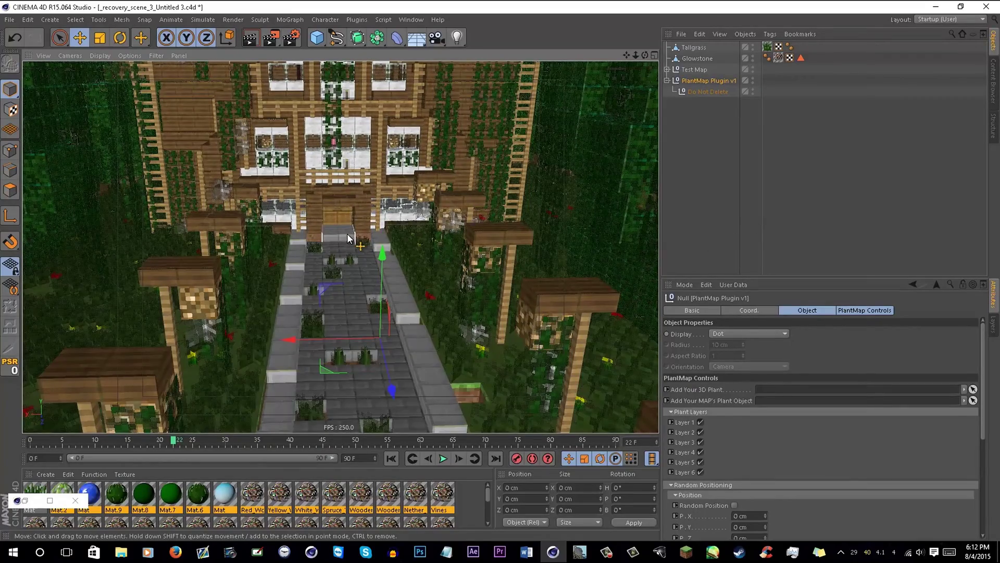
pyautogui.scroll(-5, 321, 297)
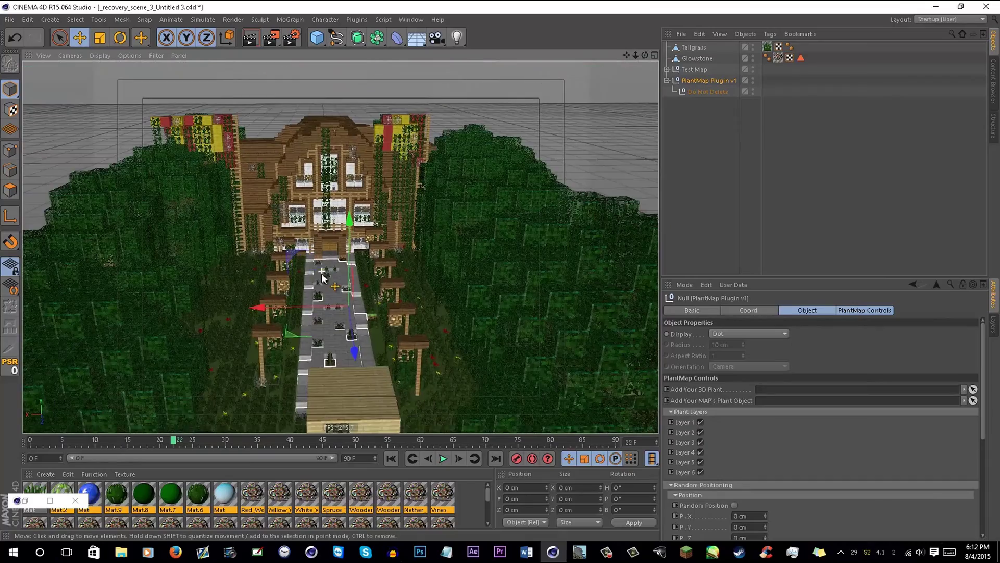
pyautogui.scroll(3, 317, 314)
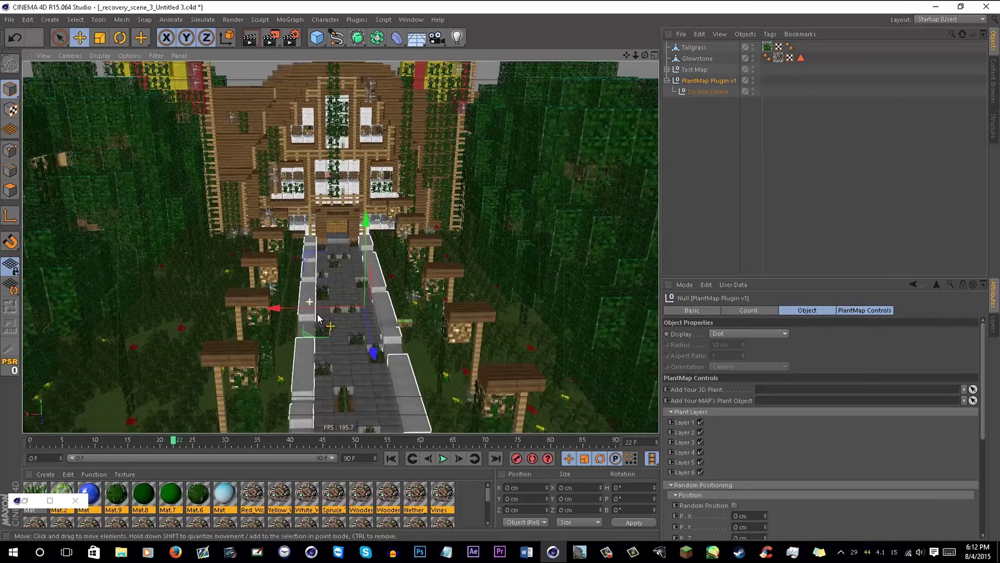
pyautogui.scroll(3, 335, 314)
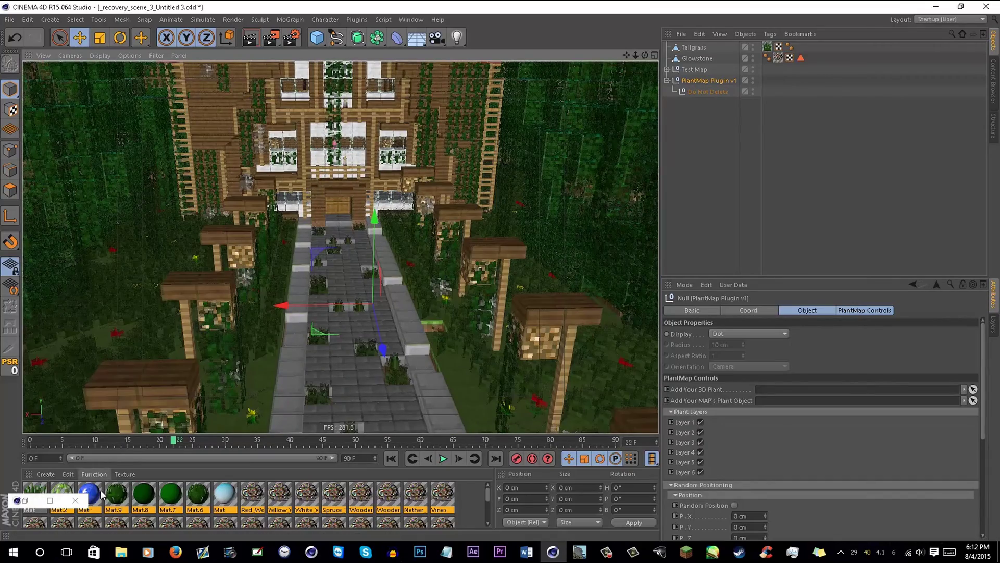
# Look through the BlockMap, LightMap and PlantMap plugin presets in the Content Browser's Re-Map Plugins folder, and minimize the browser
pyautogui.click(25, 500)
pyautogui.scroll(-6, 352, 233)
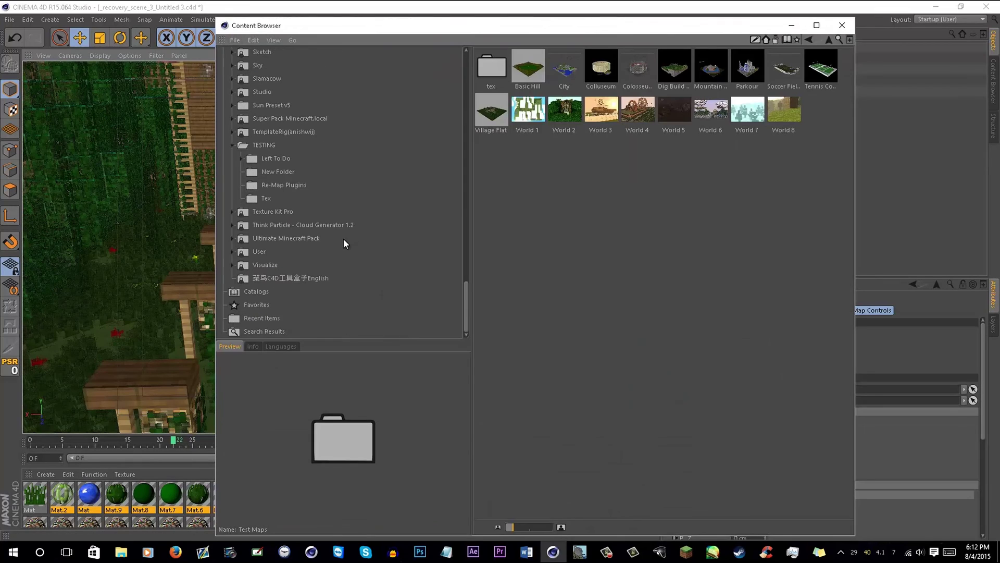
pyautogui.click(262, 185)
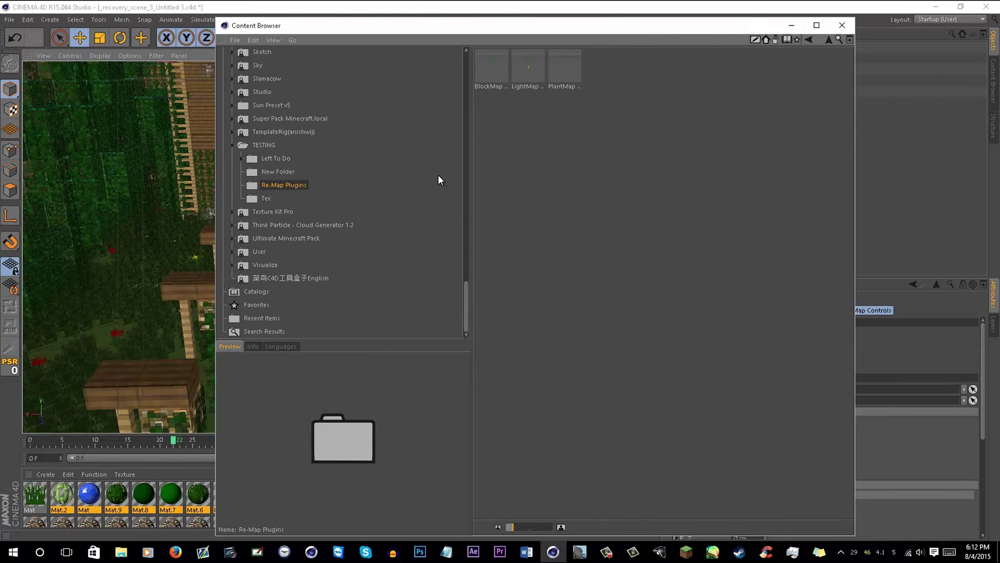
pyautogui.click(487, 69)
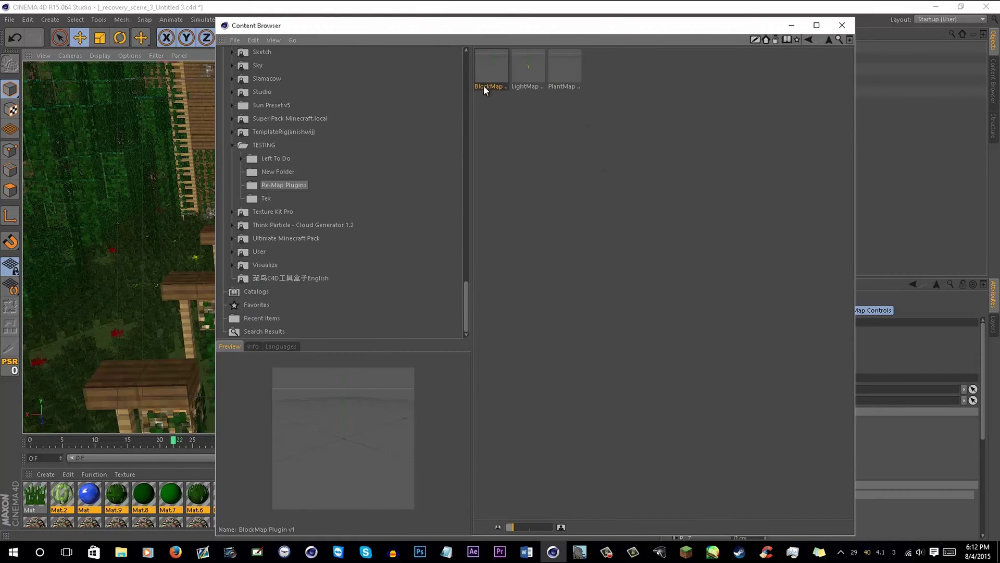
pyautogui.click(533, 72)
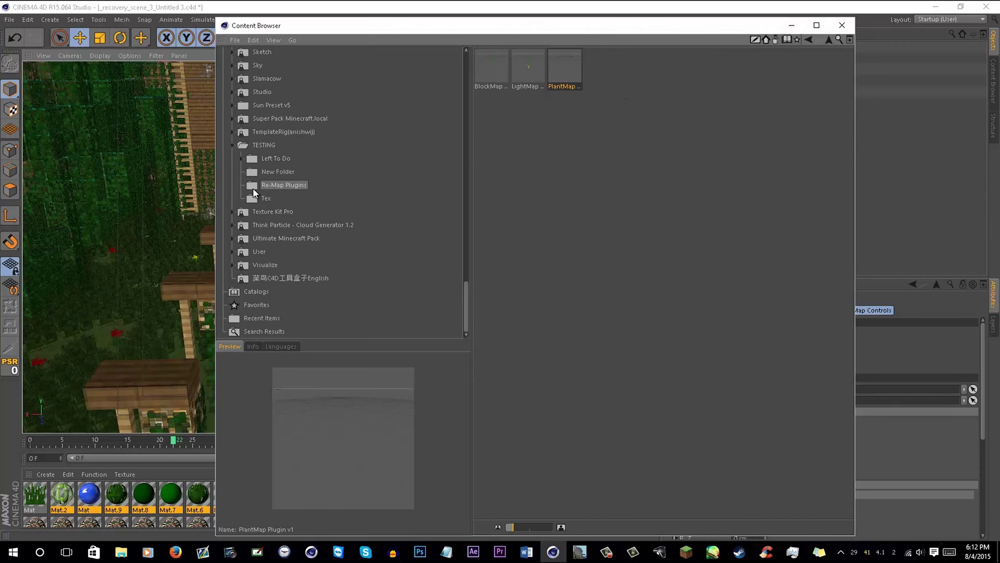
pyautogui.click(793, 25)
# Examine the map's stone path, grass plants, lamp posts and house entrance from several angles
pyautogui.scroll(-3, 336, 220)
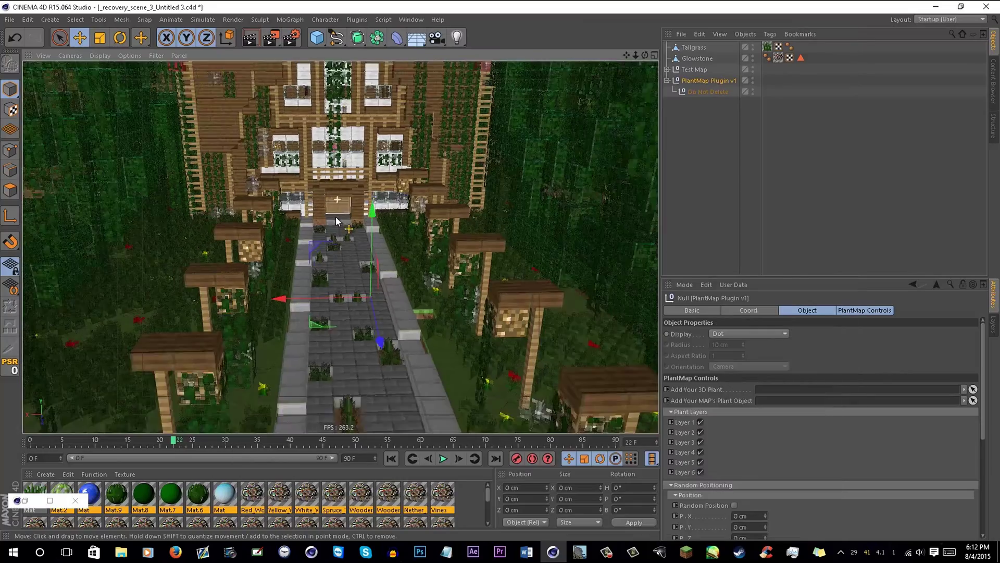
pyautogui.scroll(4, 333, 294)
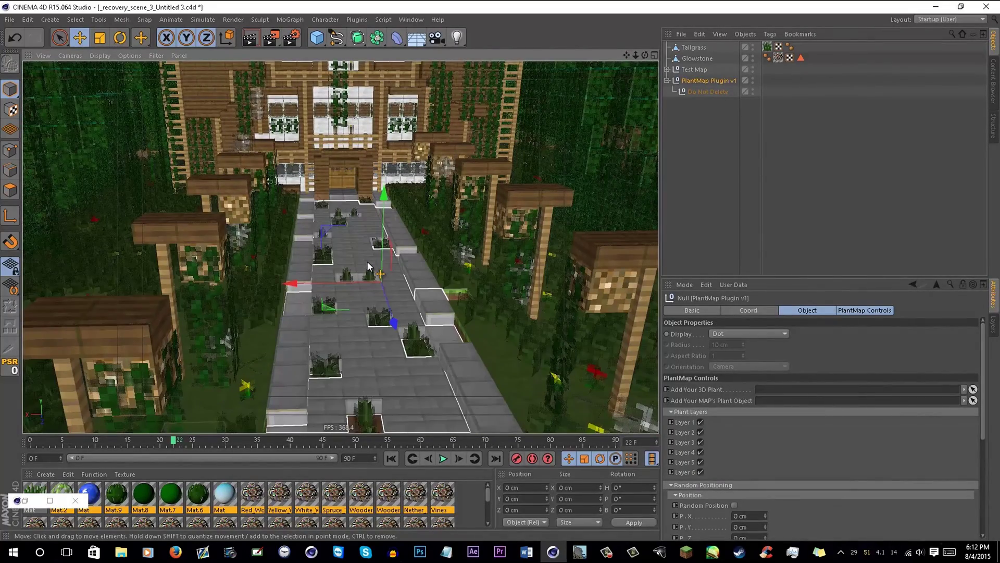
pyautogui.keyDown('alt'); pyautogui.moveTo(376, 259); pyautogui.dragTo(617, 195); pyautogui.keyUp('alt')
pyautogui.keyDown('alt'); pyautogui.moveTo(389, 226); pyautogui.dragTo(577, 231); pyautogui.keyUp('alt')
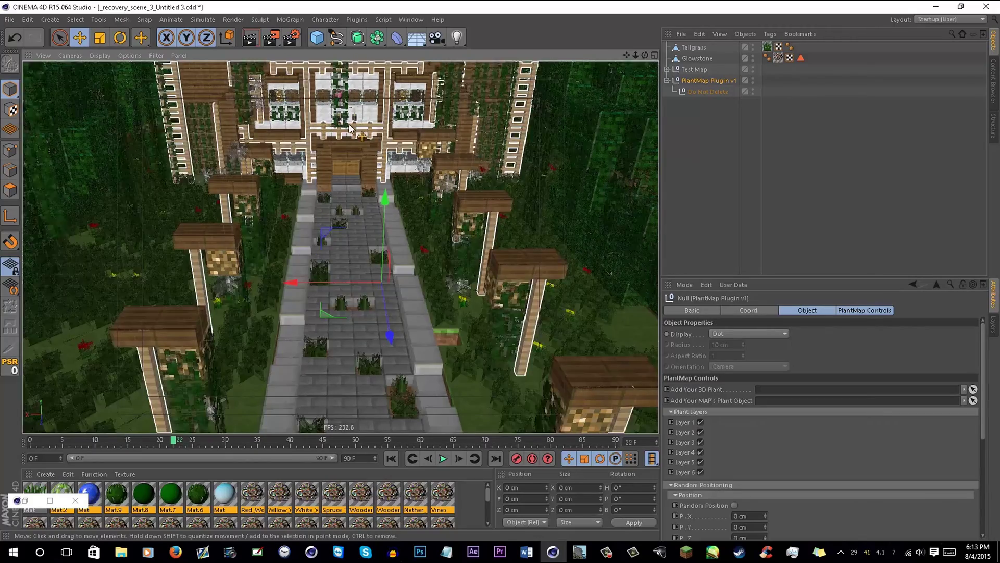
pyautogui.moveTo(451, 295)
pyautogui.keyDown('alt'); pyautogui.mouseDown()
pyautogui.moveTo(438, 242)
pyautogui.moveTo(451, 295)
pyautogui.moveTo(457, 270)
pyautogui.moveTo(448, 279)
pyautogui.mouseUp(); pyautogui.keyUp('alt')
pyautogui.scroll(3, 336, 264)
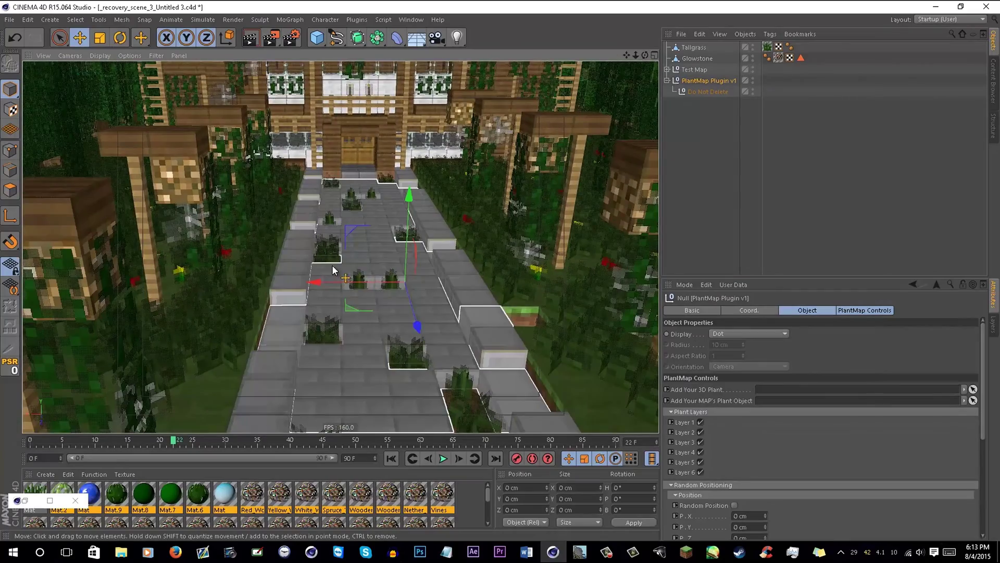
pyautogui.keyDown('alt'); pyautogui.moveTo(359, 263); pyautogui.dragTo(336, 298, button='middle'); pyautogui.keyUp('alt')
pyautogui.moveTo(374, 312)
pyautogui.keyDown('alt'); pyautogui.mouseDown()
pyautogui.moveTo(381, 289)
pyautogui.moveTo(356, 307)
pyautogui.moveTo(384, 296)
pyautogui.moveTo(374, 287)
pyautogui.moveTo(371, 312)
pyautogui.mouseUp(); pyautogui.keyUp('alt')
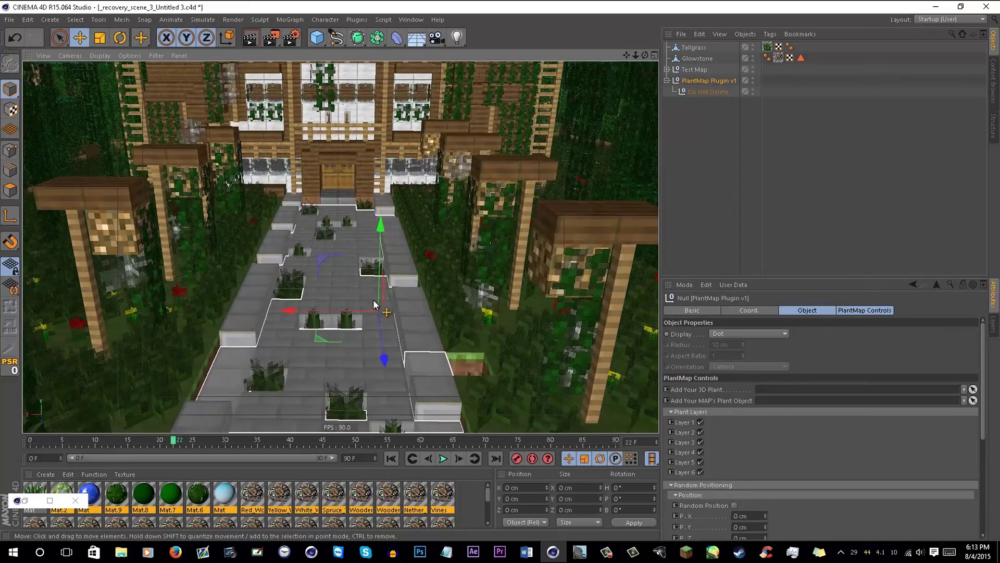
pyautogui.moveTo(483, 341)
pyautogui.keyDown('alt'); pyautogui.mouseDown()
pyautogui.moveTo(482, 316)
pyautogui.moveTo(492, 339)
pyautogui.moveTo(493, 325)
pyautogui.moveTo(486, 329)
pyautogui.mouseUp(); pyautogui.keyUp('alt')
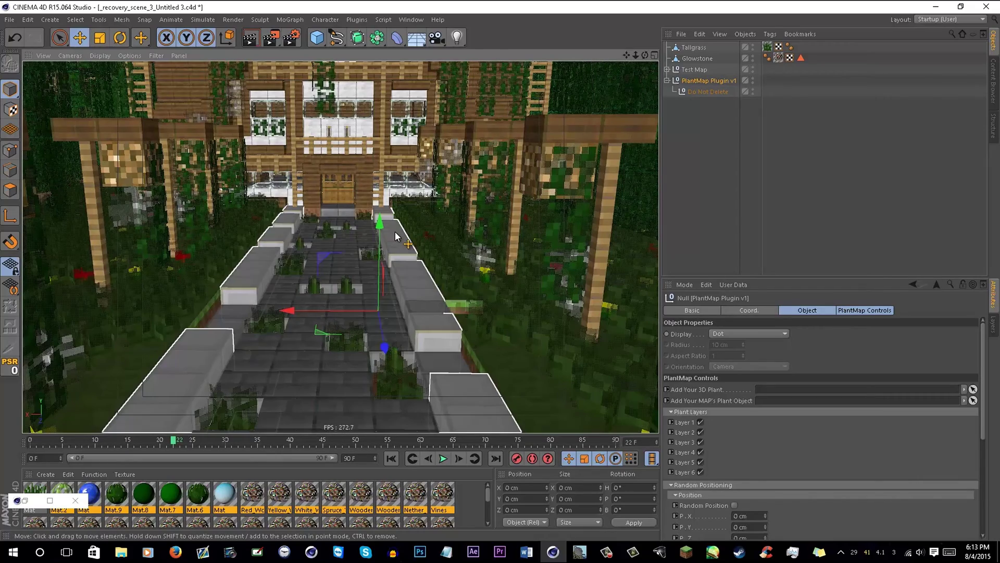
pyautogui.keyDown('alt'); pyautogui.moveTo(392, 241); pyautogui.dragTo(467, 205); pyautogui.keyUp('alt')
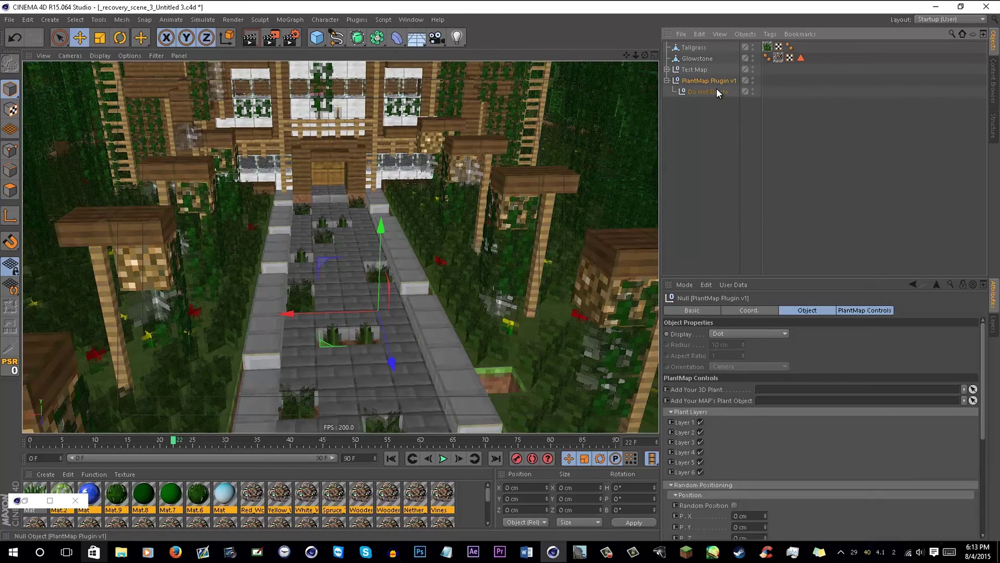
# Inspect the Do Not Delete null inside PlantMap Plugin v1, and reselect the plugin's parent null
pyautogui.click(704, 92)
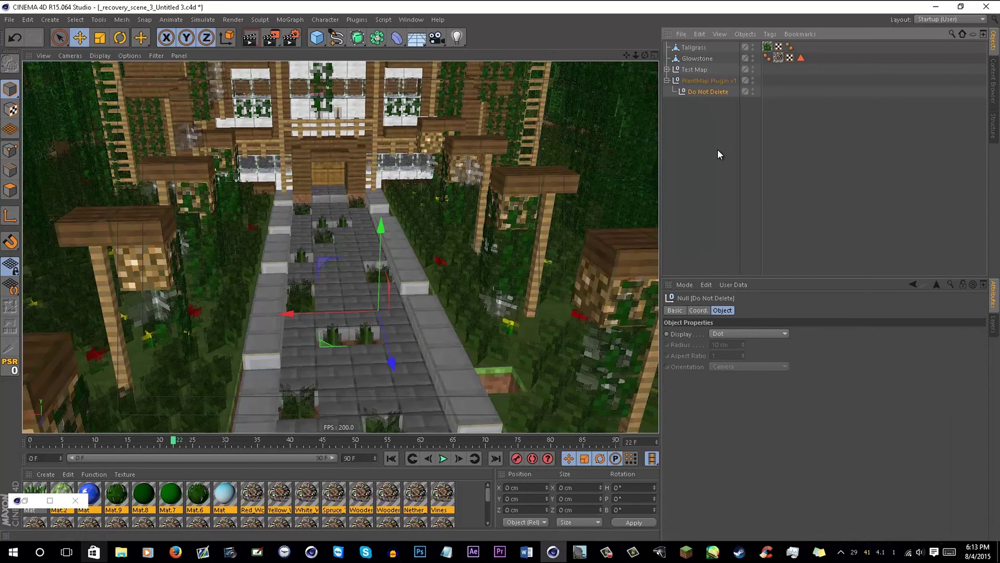
pyautogui.click(707, 81)
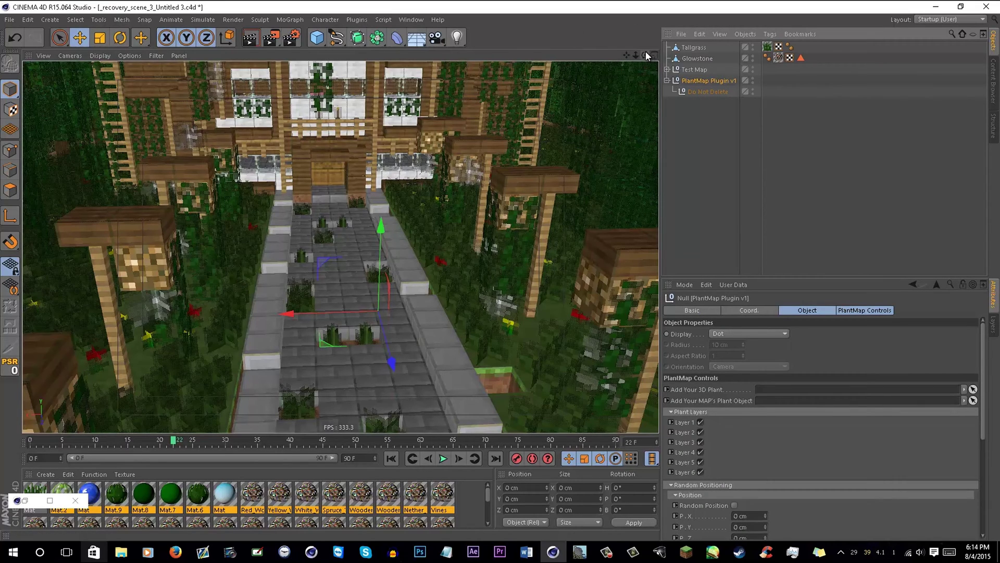
pyautogui.moveTo(646, 51)
pyautogui.mouseDown()
pyautogui.moveTo(630, 43)
pyautogui.moveTo(646, 32)
pyautogui.mouseUp()
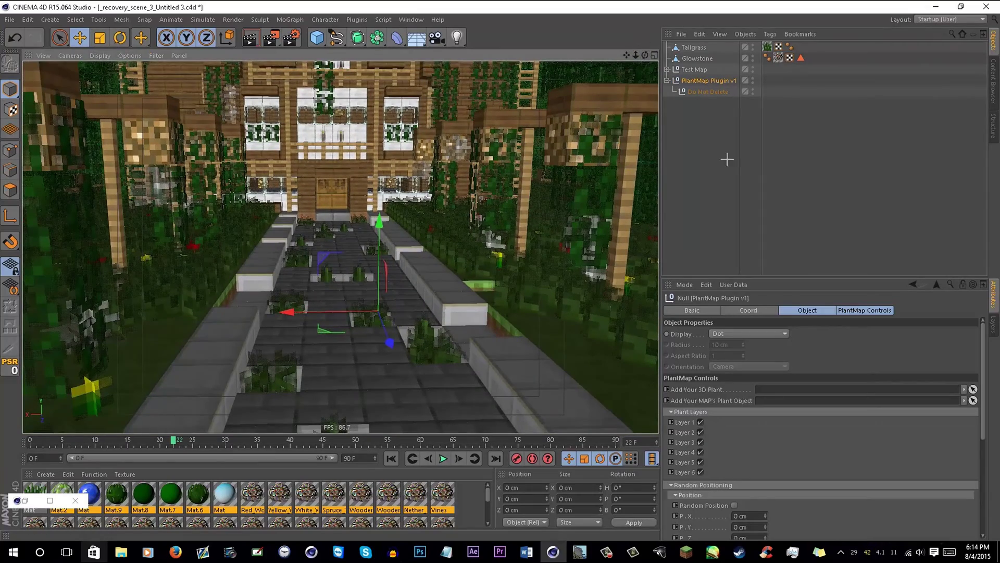
pyautogui.moveTo(727, 151); pyautogui.dragTo(684, 83)
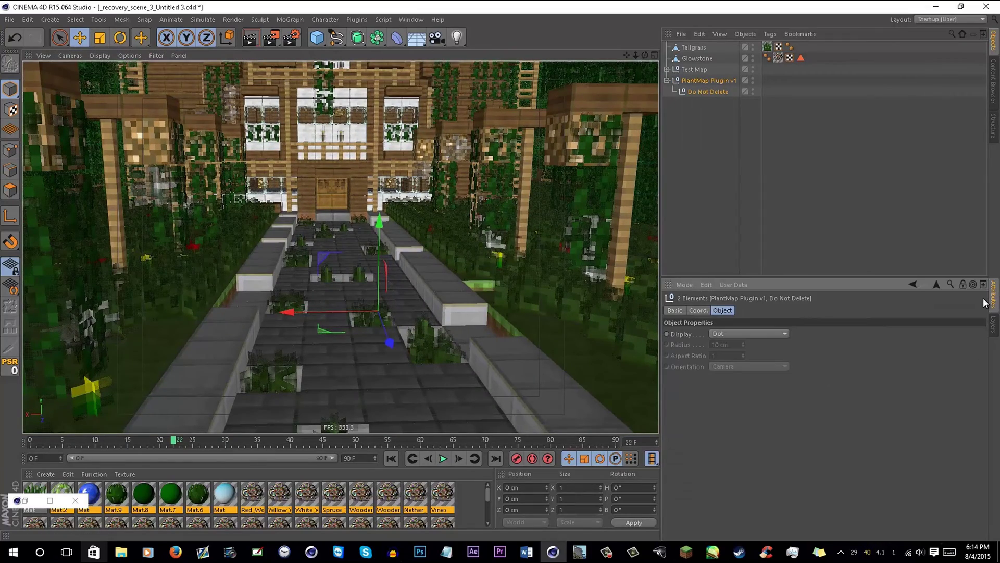
pyautogui.click(701, 126)
pyautogui.moveTo(715, 128); pyautogui.dragTo(696, 81)
pyautogui.click(695, 80)
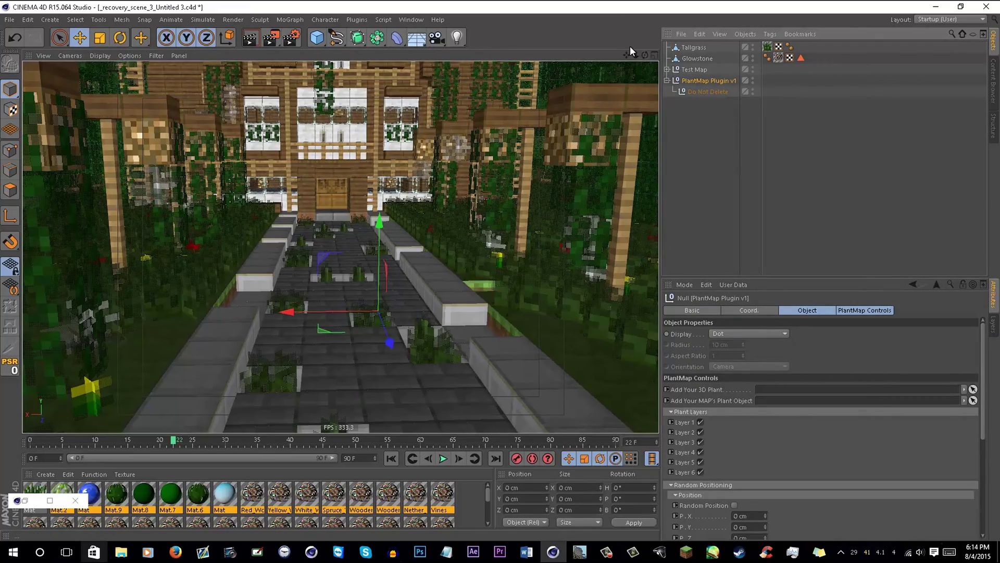
# Collapse the PlantMap Plugin v1 hierarchy and keep the plugin null selected
pyautogui.moveTo(643, 52); pyautogui.dragTo(734, 58)
pyautogui.click(705, 111)
pyautogui.click(667, 80)
pyautogui.click(686, 78)
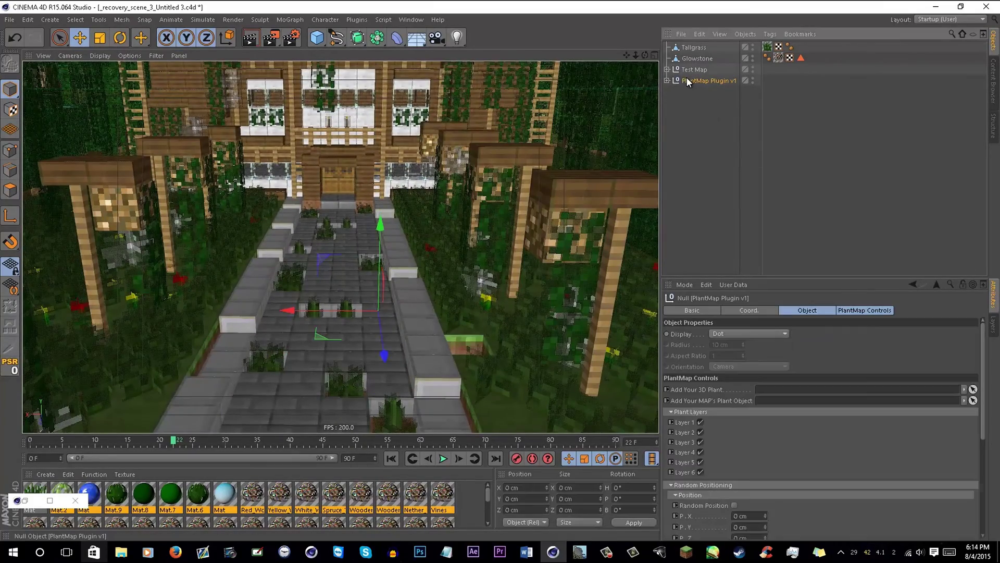
# Check the PlantMap preset in the Content Browser again, and show only the PlantMap Controls of the selected plugin null
pyautogui.keyDown('alt'); pyautogui.moveTo(476, 149); pyautogui.dragTo(467, 114); pyautogui.keyUp('alt')
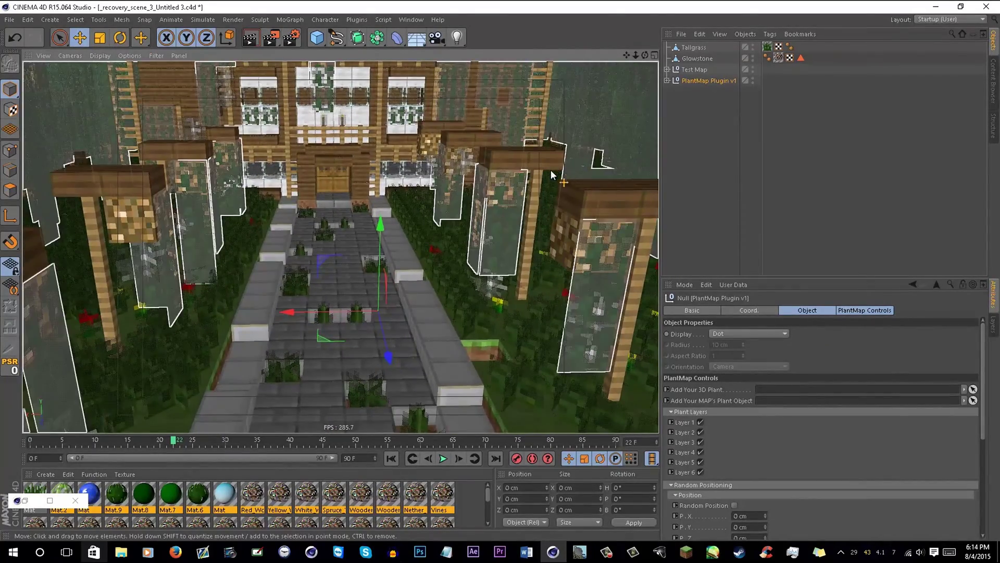
pyautogui.keyDown('alt'); pyautogui.moveTo(551, 174); pyautogui.dragTo(520, 211); pyautogui.keyUp('alt')
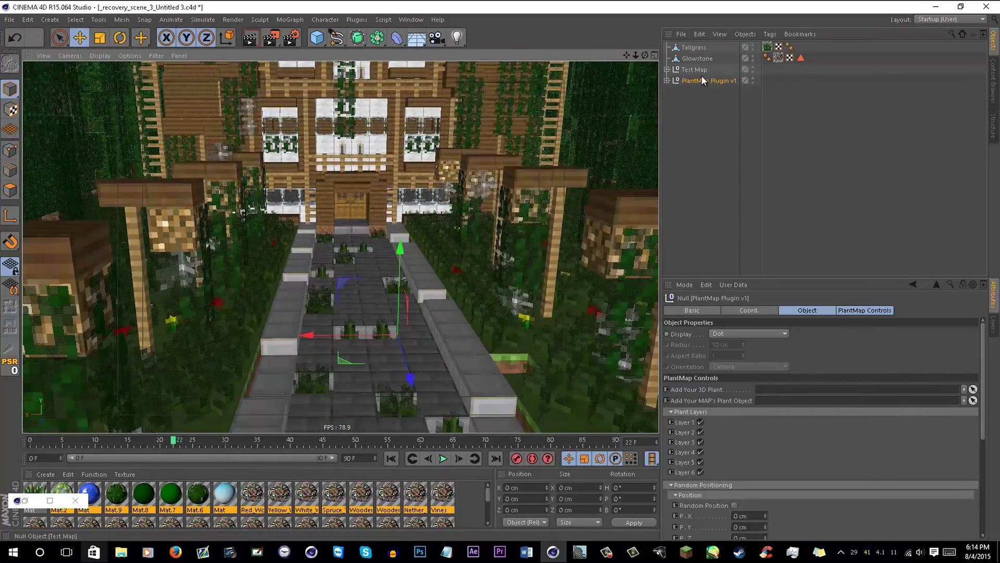
pyautogui.click(25, 501)
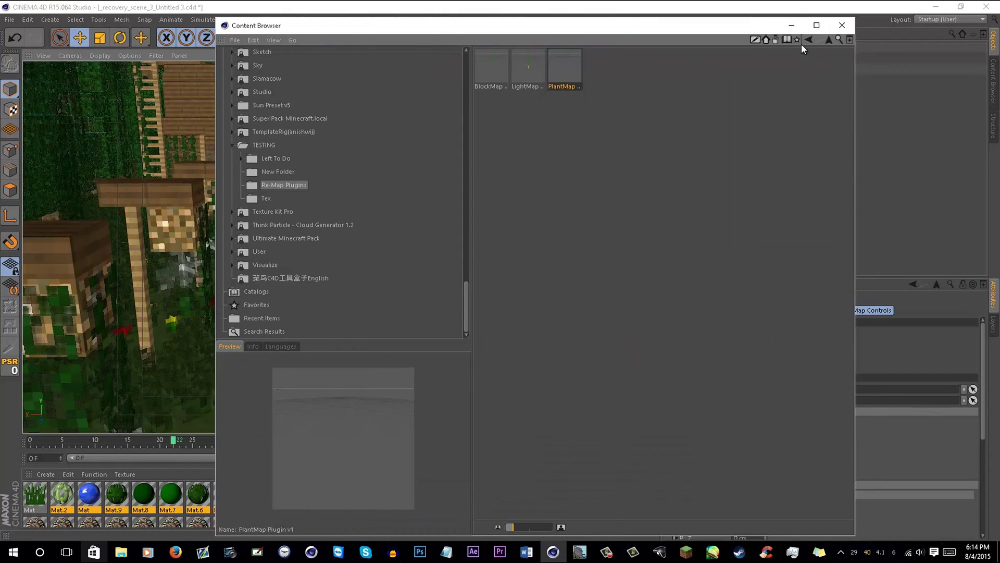
pyautogui.click(791, 25)
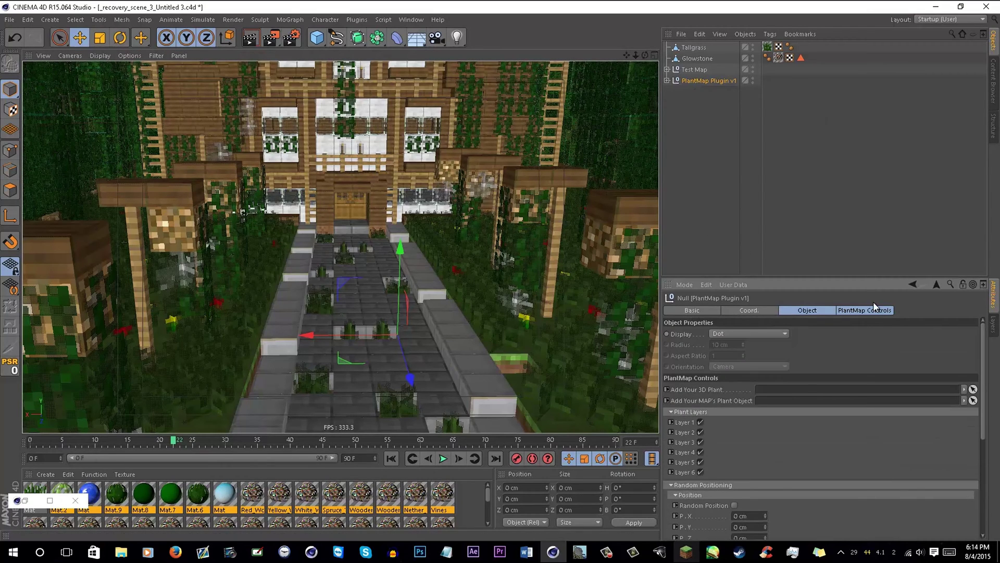
pyautogui.click(845, 311)
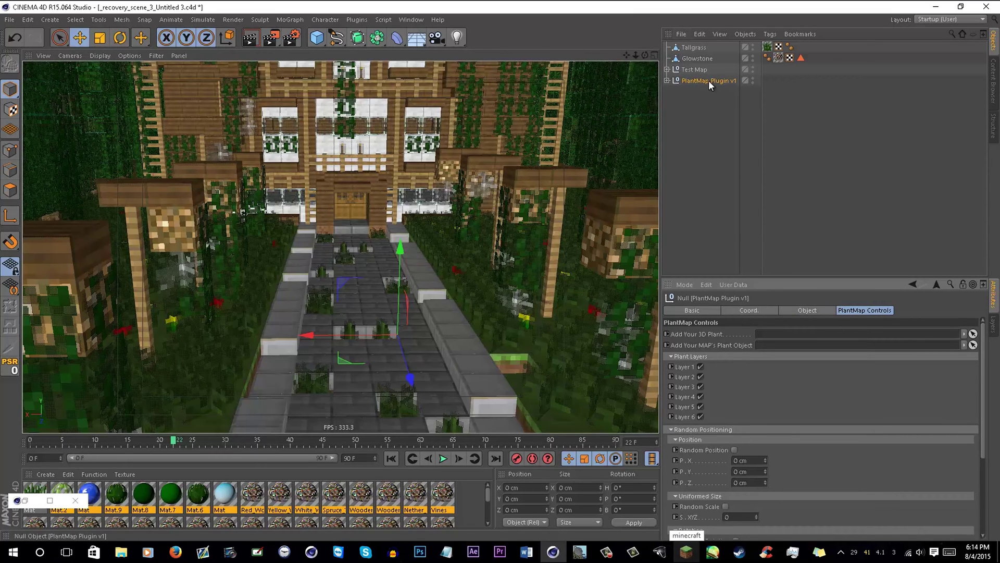
# Move the Glowstone object into the Test Map group and collapse the group
pyautogui.moveTo(693, 59); pyautogui.dragTo(691, 70)
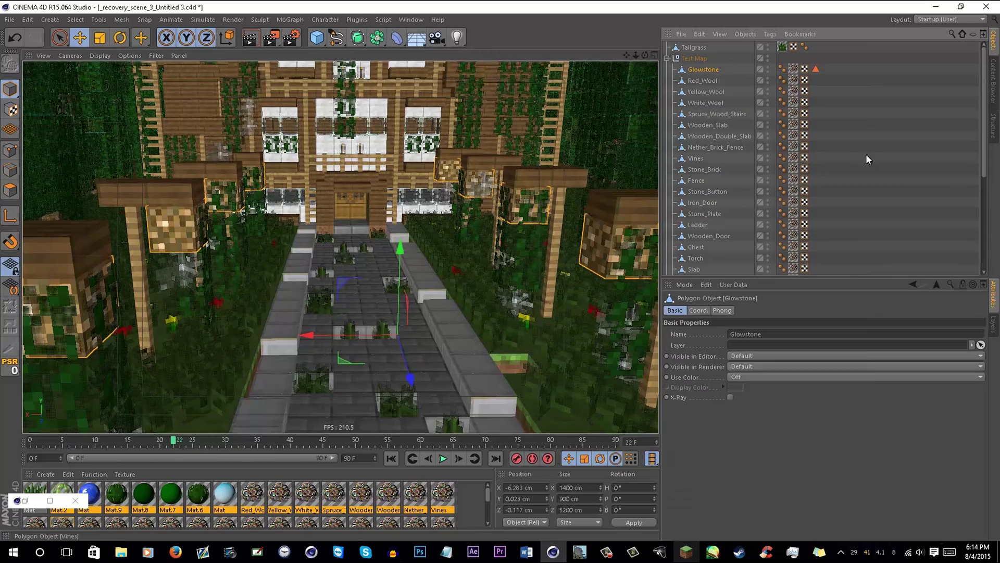
pyautogui.click(866, 154)
pyautogui.click(667, 58)
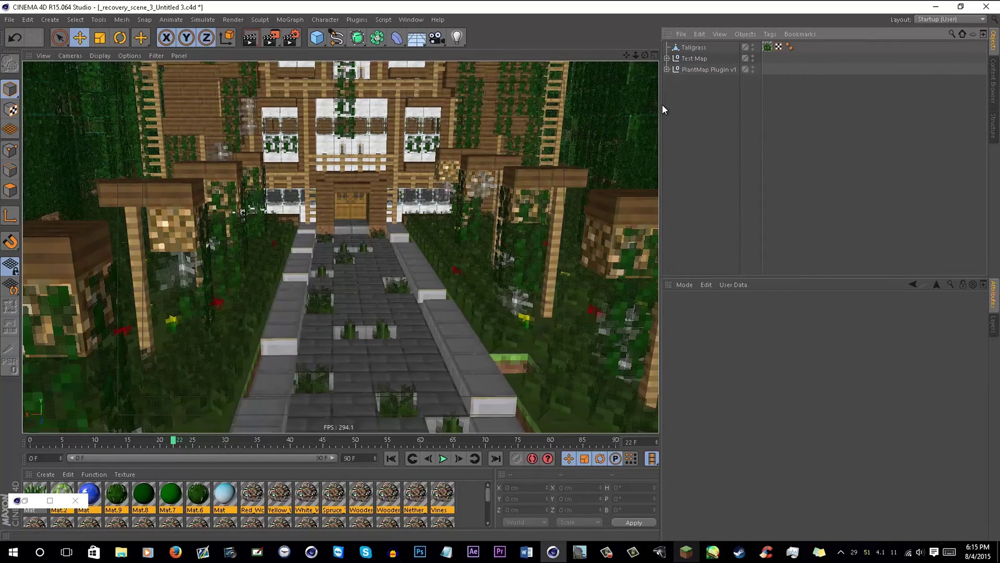
# Move the Tall_Grass object out of the Test Map group to just below Tallgrass, and collapse the group
pyautogui.click(668, 58)
pyautogui.scroll(-5, 731, 138)
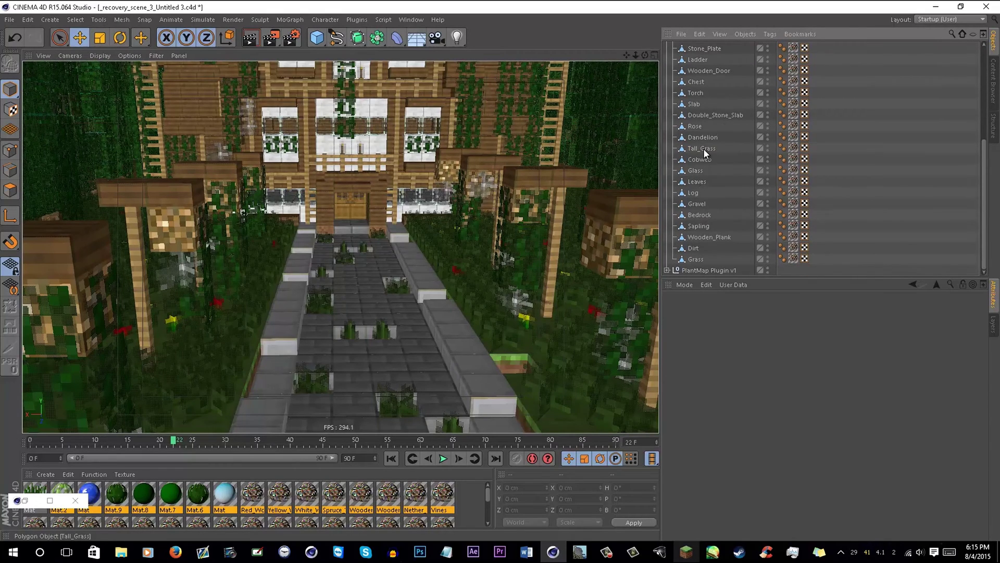
pyautogui.click(703, 149)
pyautogui.moveTo(703, 149); pyautogui.dragTo(702, 55)
pyautogui.click(667, 72)
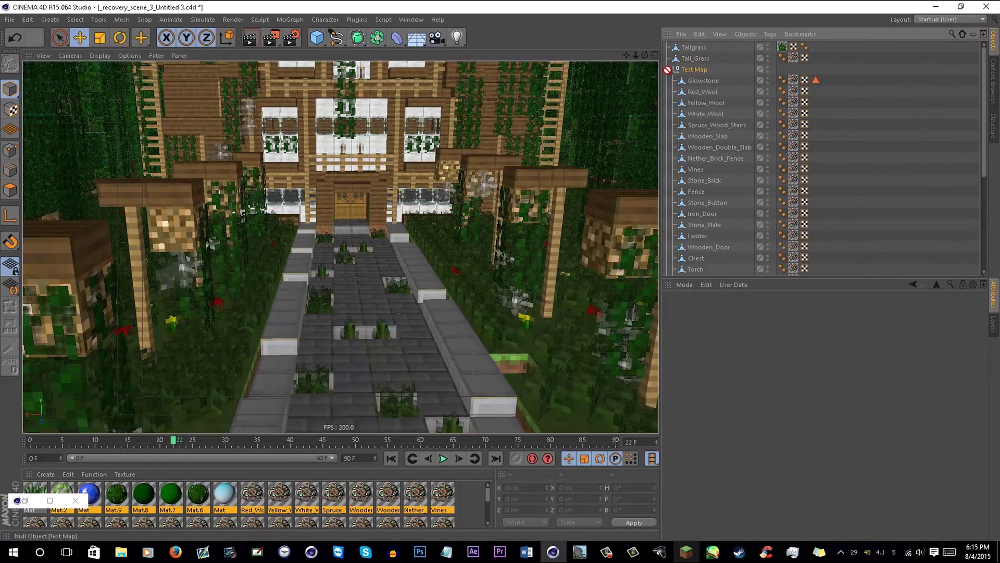
pyautogui.click(668, 70)
# Select the Tallgrass object and show the BYKpack Blocks folder of preset models in the Content Browser
pyautogui.click(685, 48)
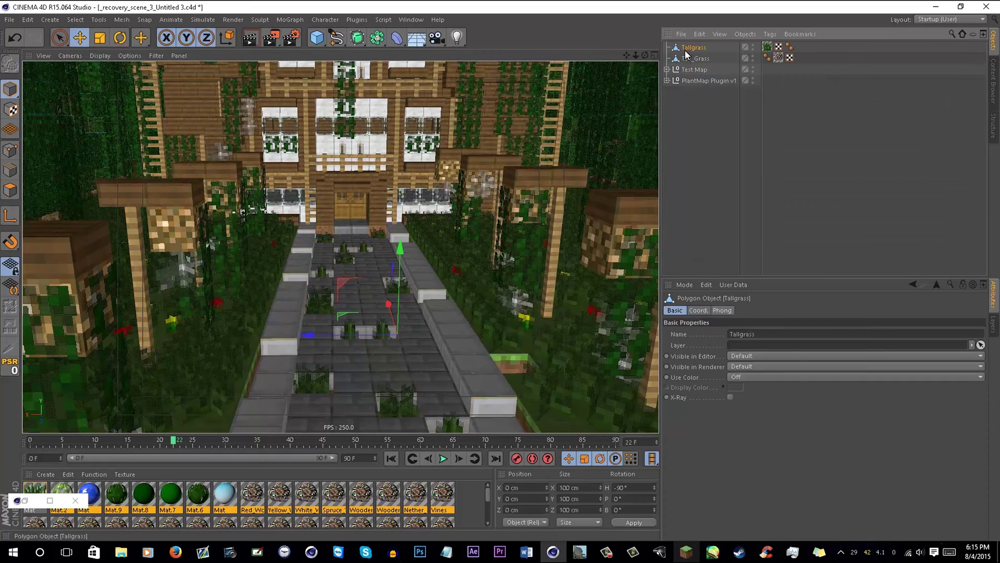
pyautogui.click(25, 500)
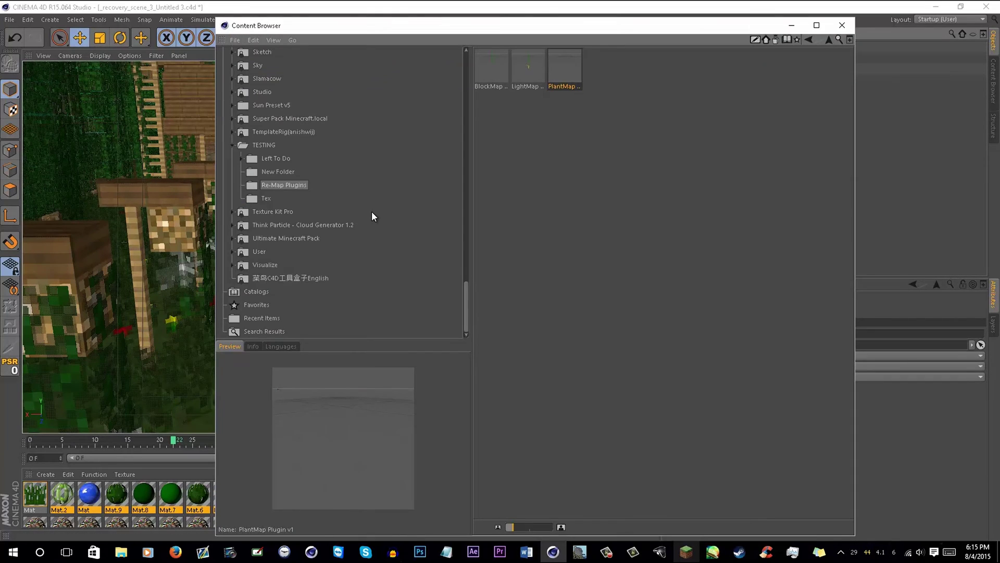
pyautogui.scroll(15, 370, 211)
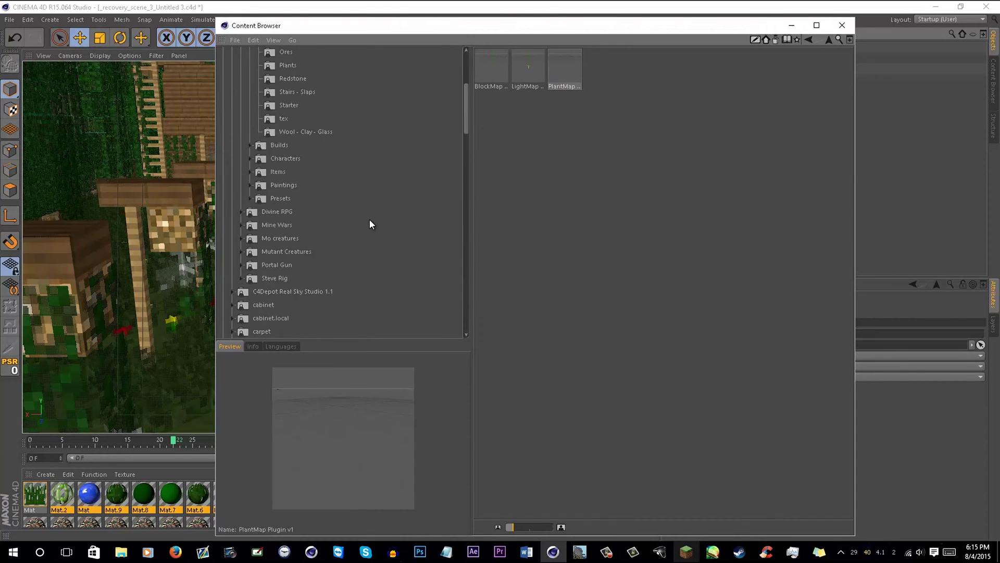
pyautogui.scroll(5, 370, 221)
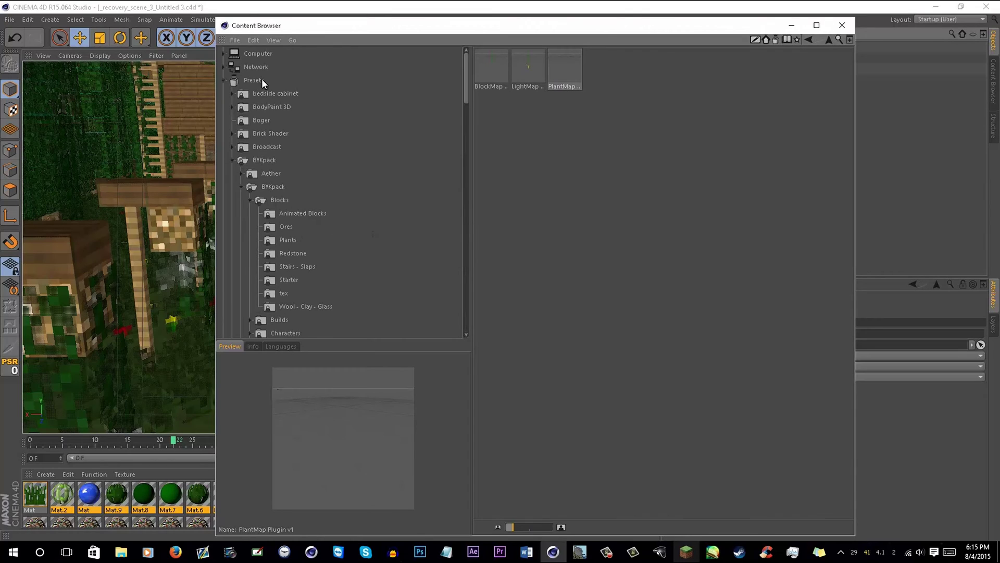
pyautogui.click(275, 200)
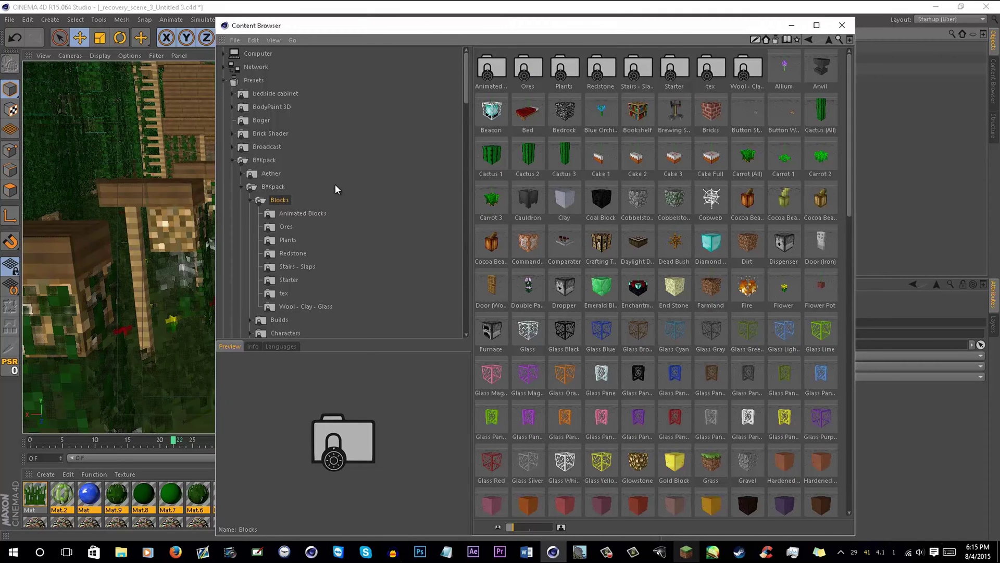
# Preview the Tallgrass and Nether Wart (All) models in the Plants folder of the BYKpack blocks
pyautogui.doubleClick(564, 72)
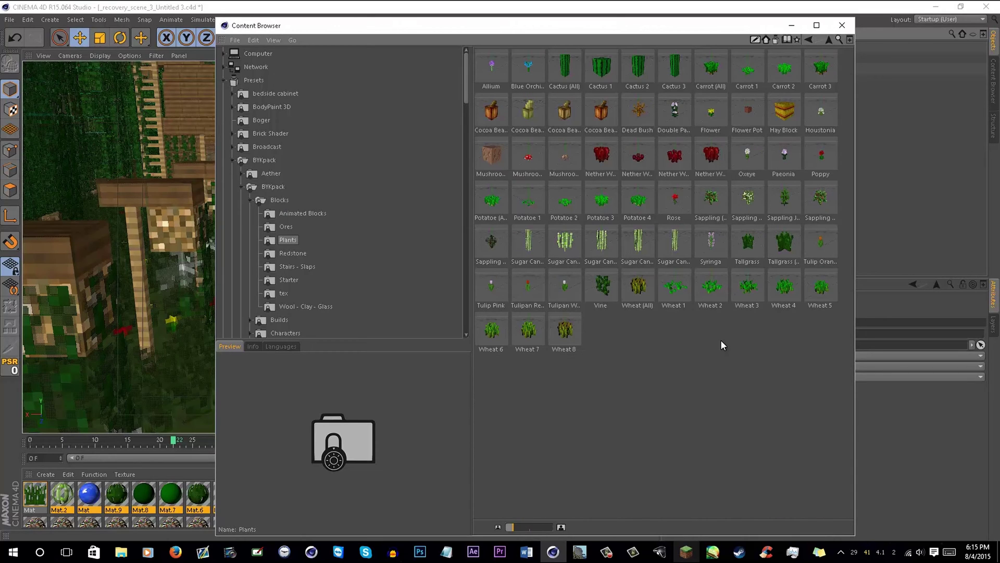
pyautogui.click(757, 240)
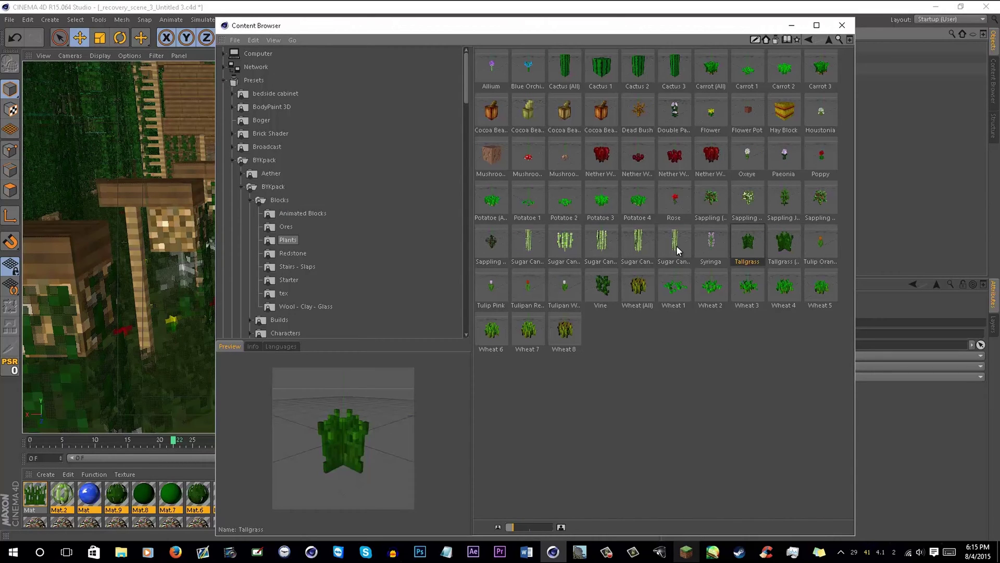
pyautogui.click(596, 177)
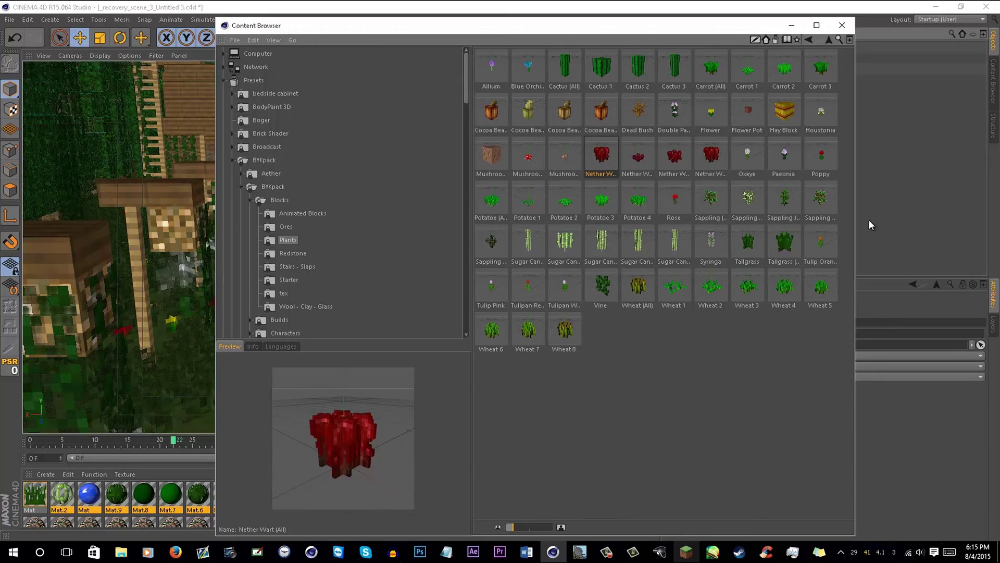
# Preview the Grass model in the Natural folder of the Ultimate Minecraft Pack, and minimize the Content Browser
pyautogui.scroll(-15, 334, 193)
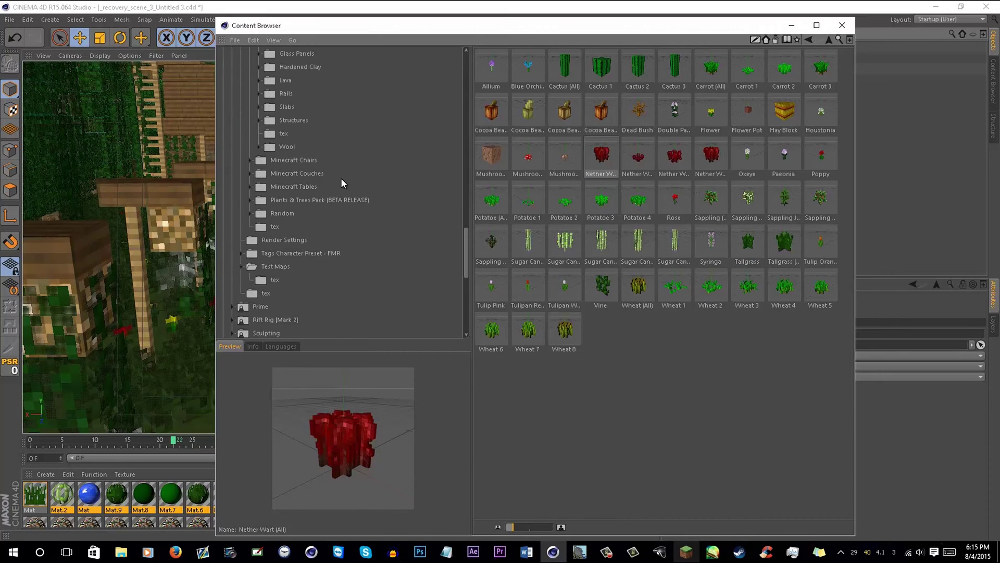
pyautogui.scroll(-5, 329, 213)
pyautogui.click(284, 282)
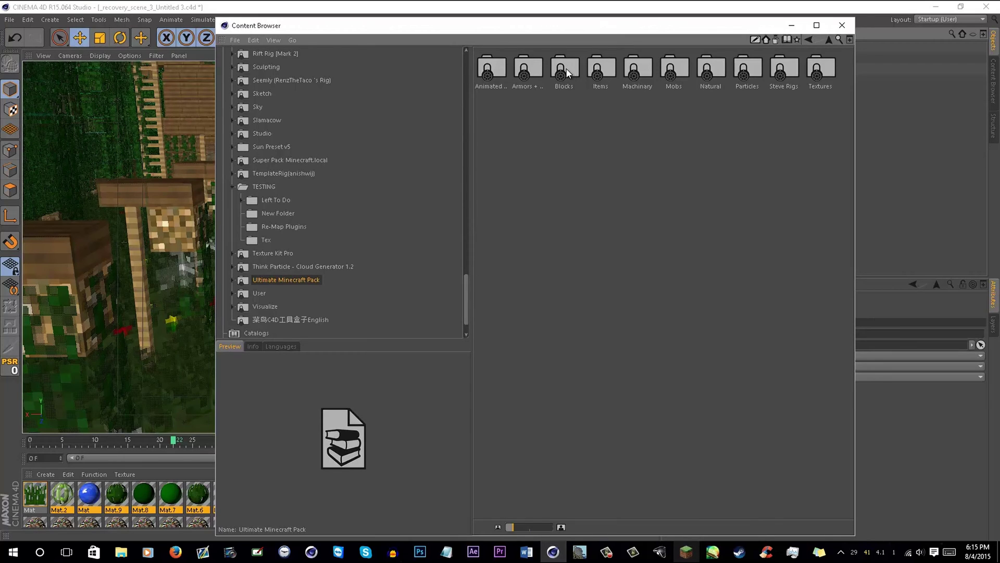
pyautogui.doubleClick(709, 68)
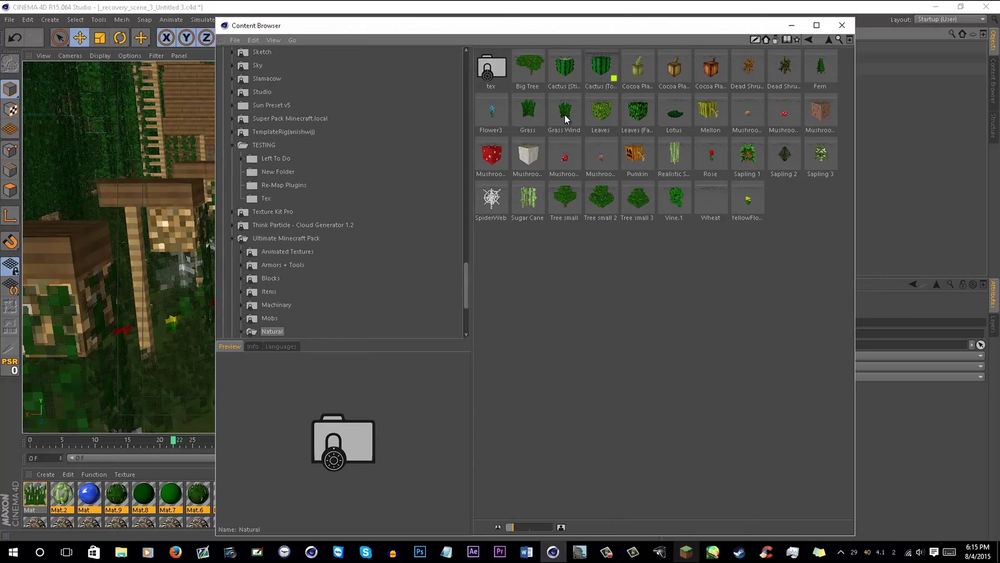
pyautogui.click(542, 127)
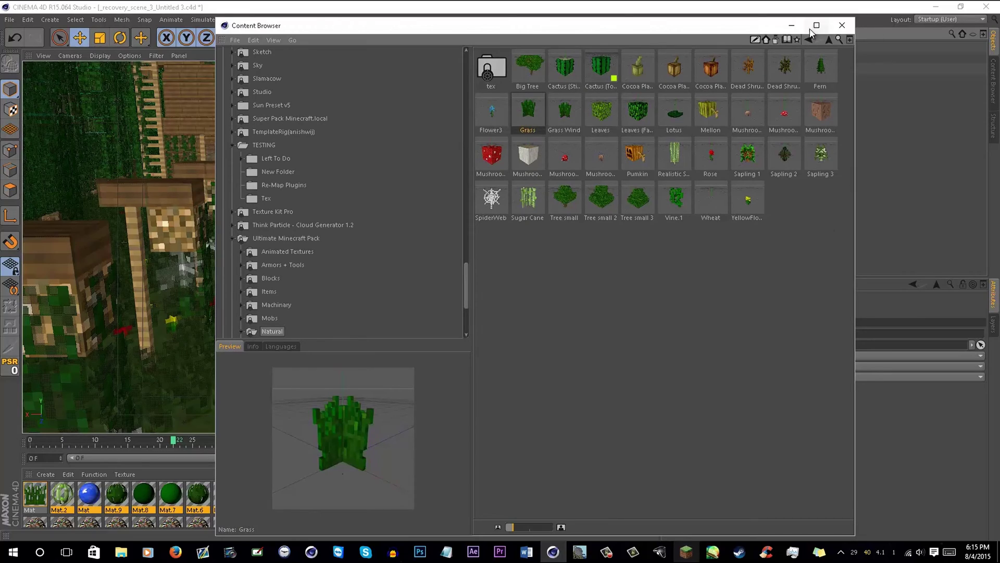
pyautogui.click(791, 25)
# Assign the Tall_Grass object as the MAP's Plant Object in the PlantMap Controls of the PlantMap Plugin v1 null
pyautogui.scroll(5, 390, 264)
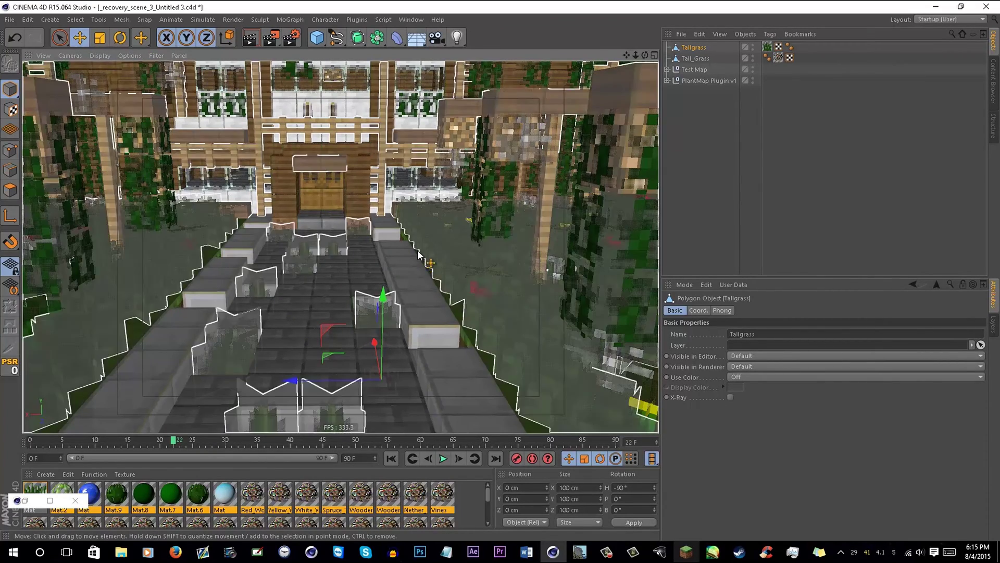
pyautogui.scroll(-3, 418, 308)
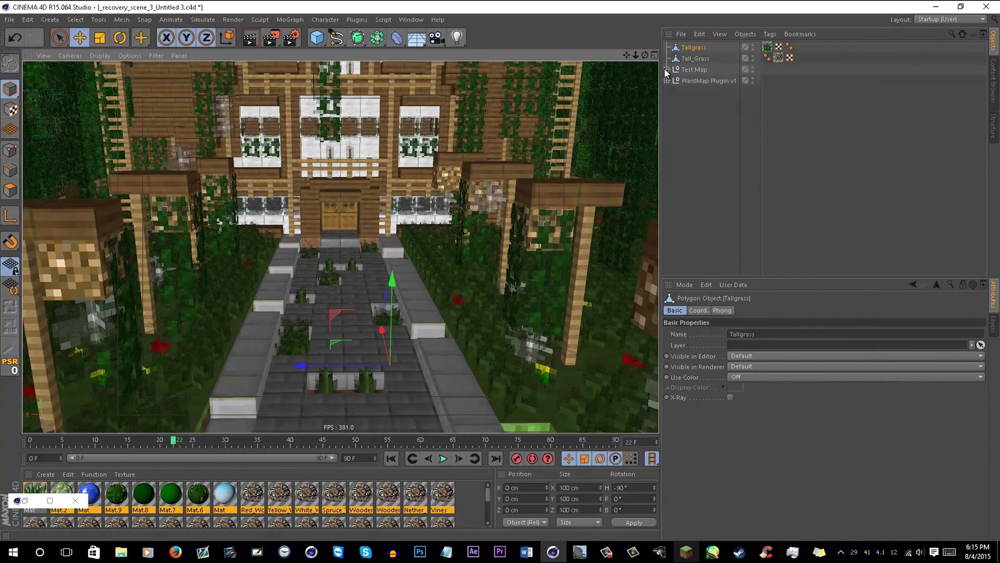
pyautogui.click(697, 80)
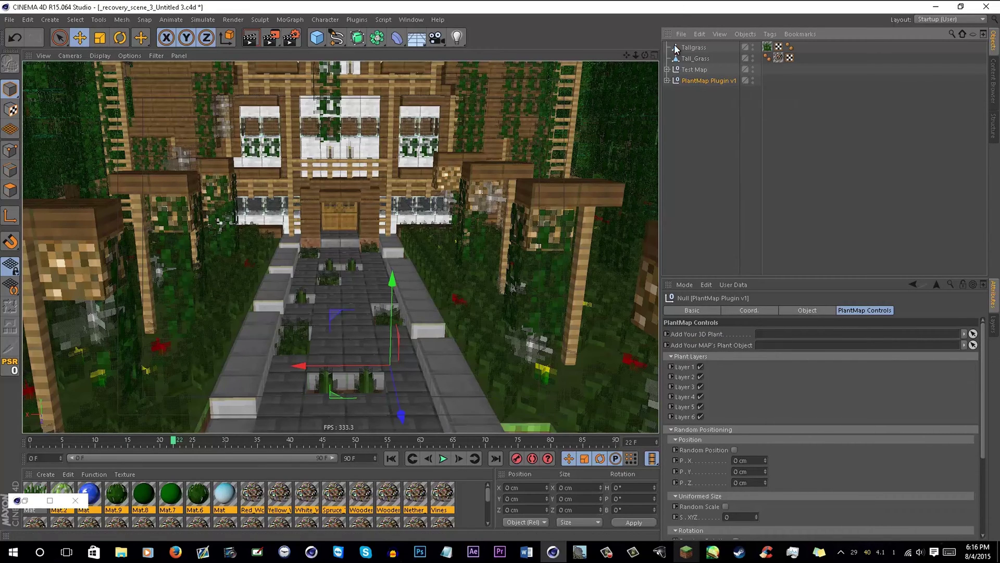
pyautogui.click(684, 59)
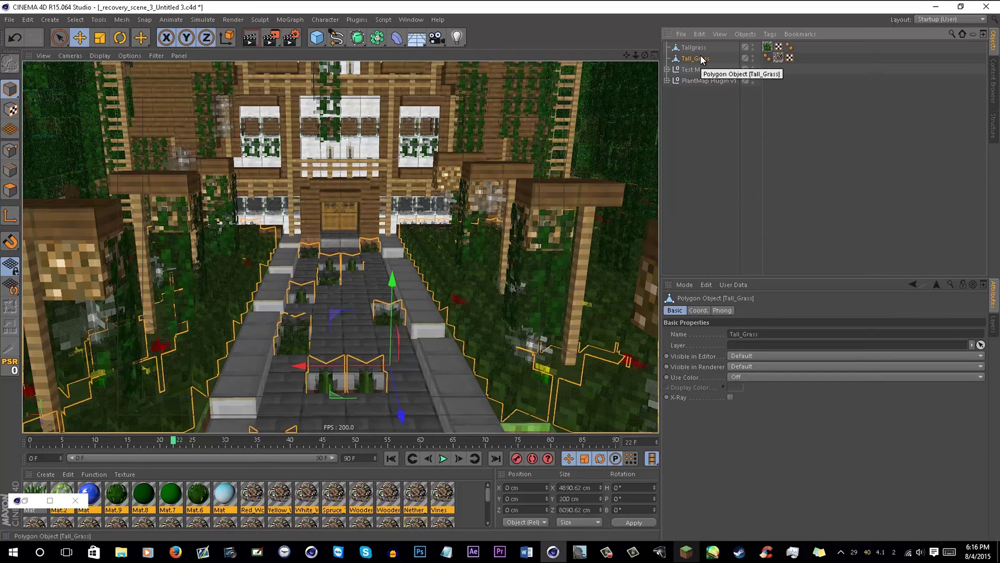
pyautogui.click(686, 51)
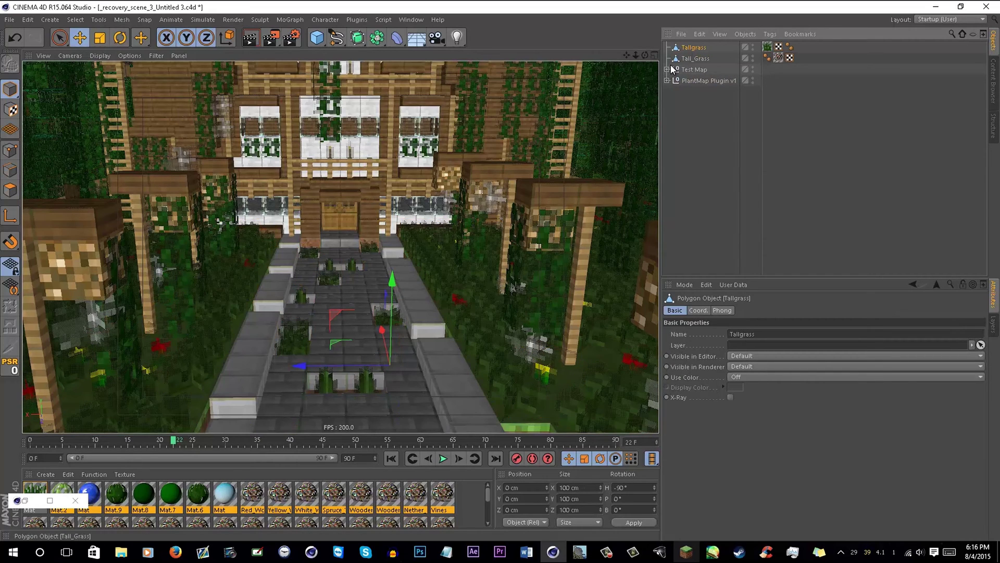
pyautogui.click(690, 81)
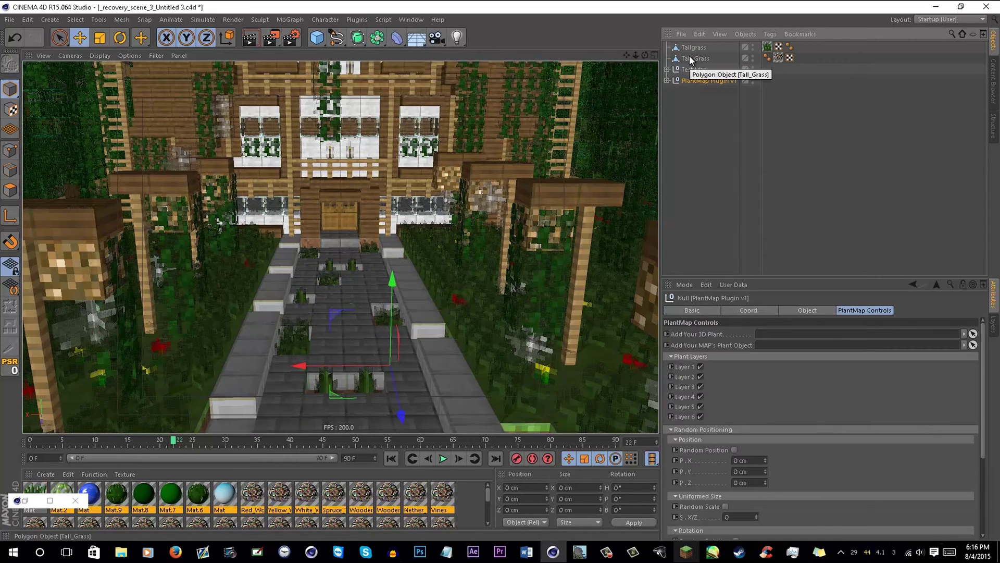
pyautogui.moveTo(695, 58); pyautogui.dragTo(697, 154)
pyautogui.moveTo(771, 348); pyautogui.dragTo(771, 348)
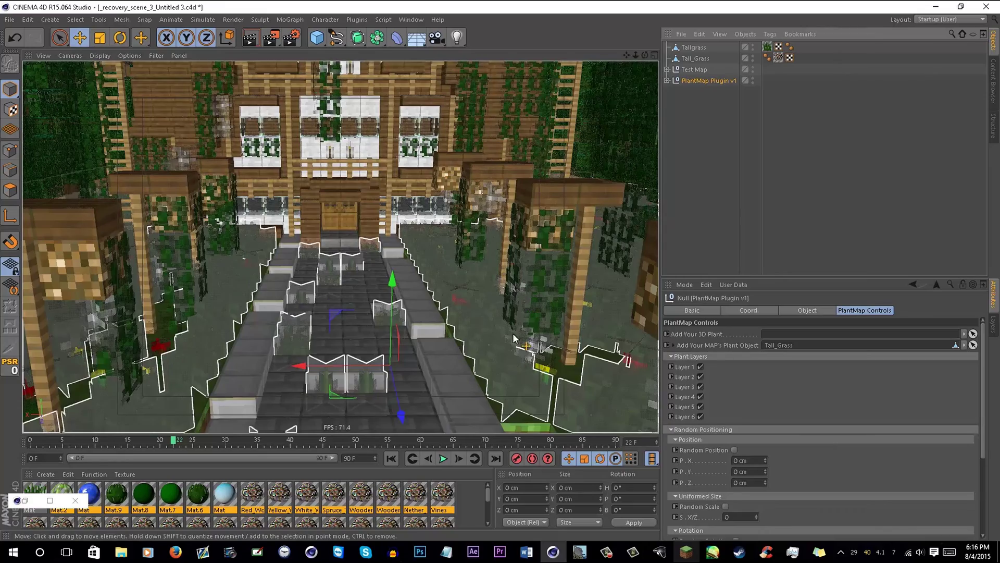
# Assign the Tallgrass model as the 3D Plant in the PlantMap Controls
pyautogui.scroll(4, 509, 379)
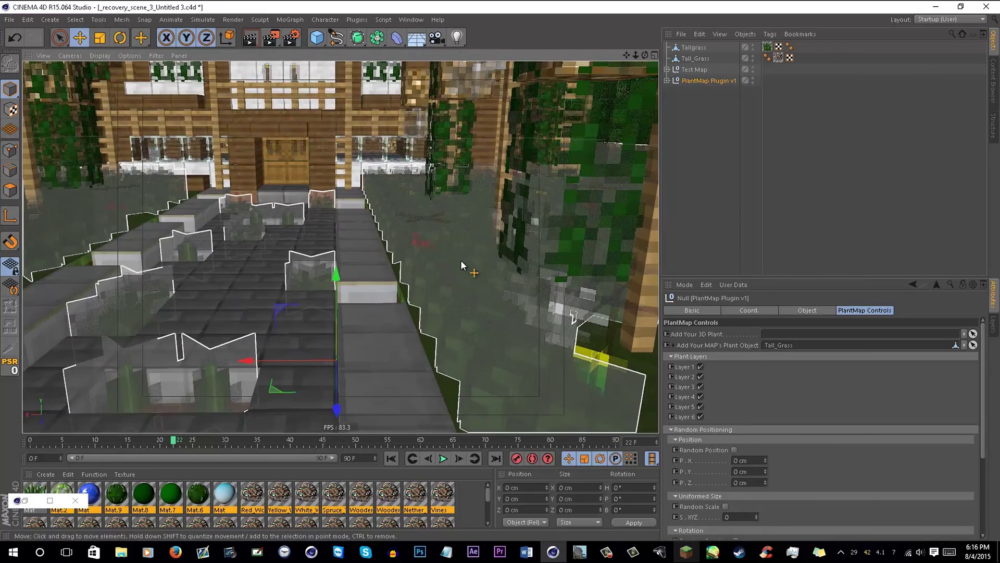
pyautogui.keyDown('alt'); pyautogui.moveTo(449, 203); pyautogui.dragTo(94, 327); pyautogui.keyUp('alt')
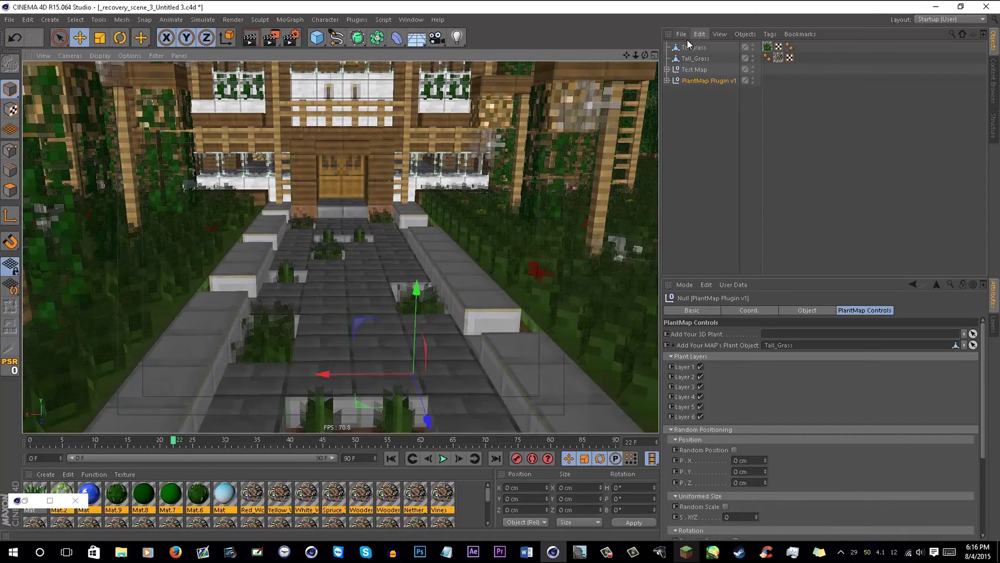
pyautogui.click(688, 49)
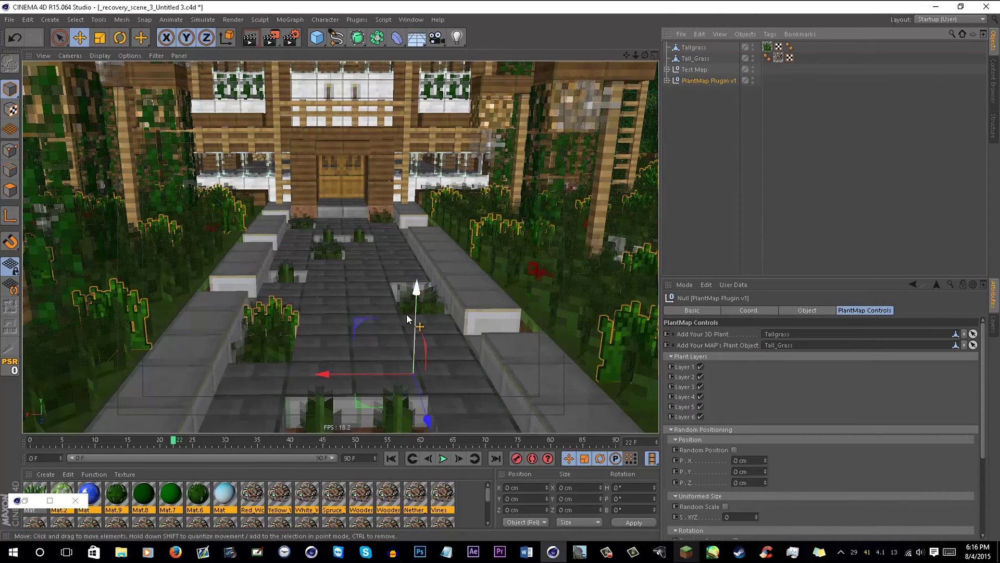
# Hide the Test Map group to isolate the grass, and show the PlantMap Controls of PlantMap Plugin v1 again
pyautogui.scroll(-3, 402, 316)
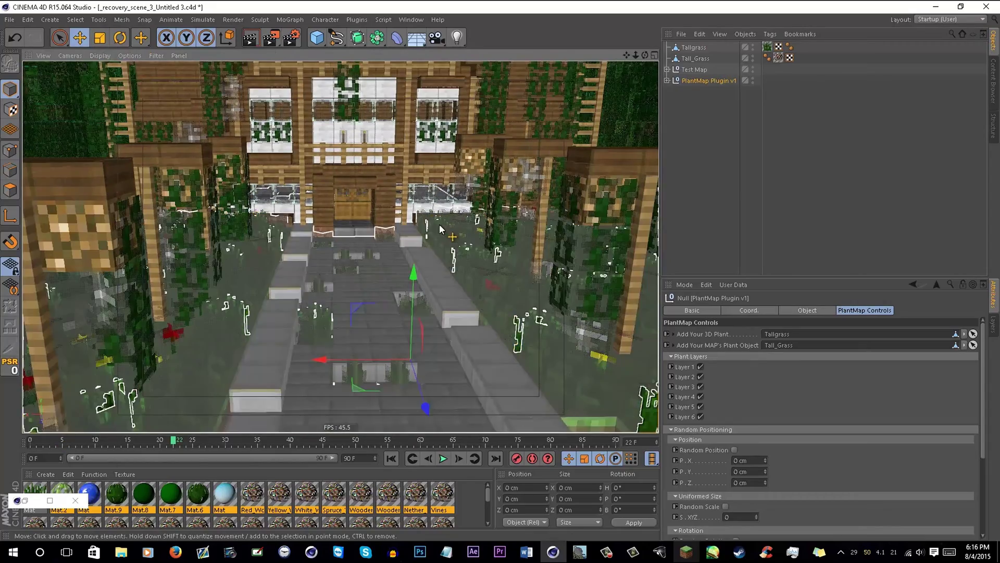
pyautogui.scroll(-3, 388, 244)
pyautogui.scroll(4, 378, 252)
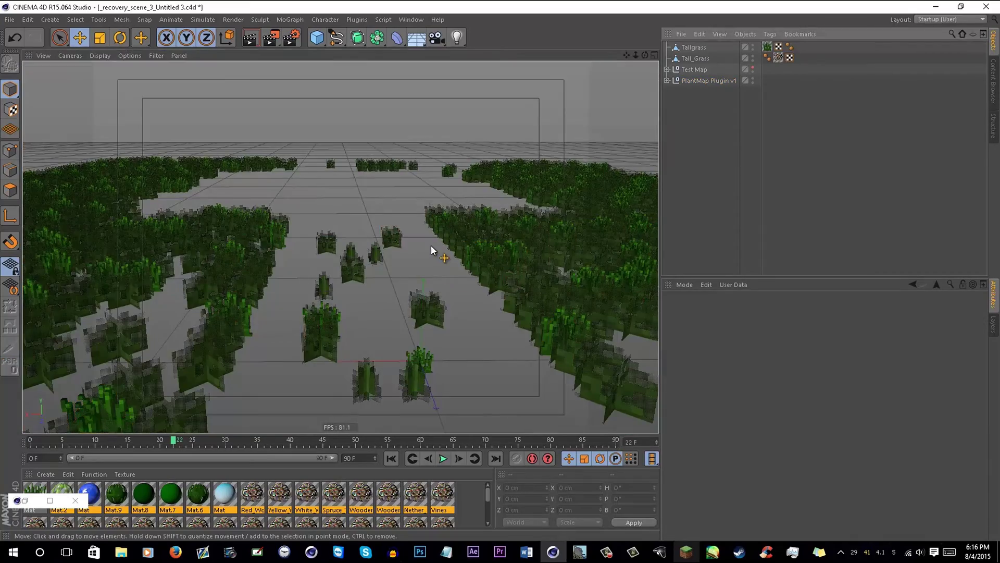
pyautogui.keyDown('alt'); pyautogui.moveTo(432, 248); pyautogui.dragTo(405, 370); pyautogui.keyUp('alt')
pyautogui.scroll(-4, 345, 224)
pyautogui.moveTo(347, 219)
pyautogui.keyDown('alt'); pyautogui.mouseDown()
pyautogui.moveTo(561, 259)
pyautogui.moveTo(493, 99)
pyautogui.moveTo(424, 78)
pyautogui.moveTo(411, 111)
pyautogui.moveTo(489, 140)
pyautogui.moveTo(486, 165)
pyautogui.moveTo(420, 121)
pyautogui.moveTo(377, 134)
pyautogui.moveTo(371, 103)
pyautogui.mouseUp(); pyautogui.keyUp('alt')
pyautogui.click(691, 80)
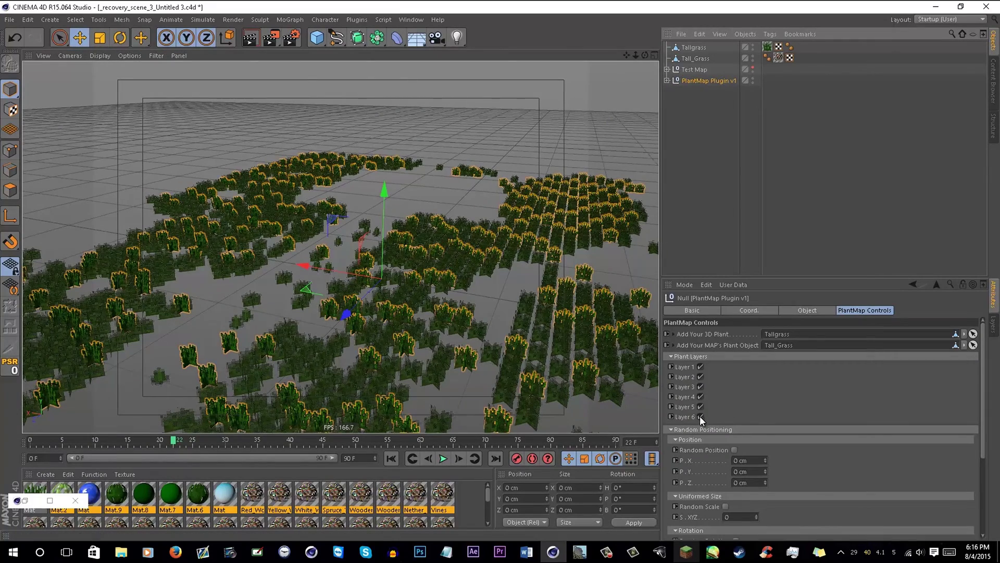
pyautogui.scroll(-5, 432, 248)
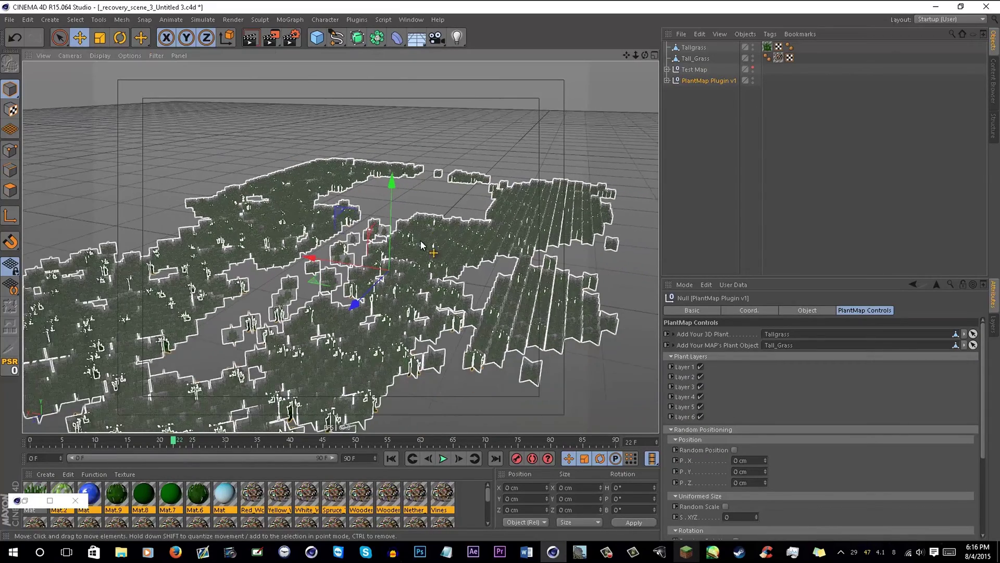
pyautogui.keyDown('alt'); pyautogui.moveTo(494, 389); pyautogui.dragTo(477, 377); pyautogui.keyUp('alt')
# Hide the original Tall_Grass object and inspect the distributed 3D grass plants up close
pyautogui.doubleClick(752, 55)
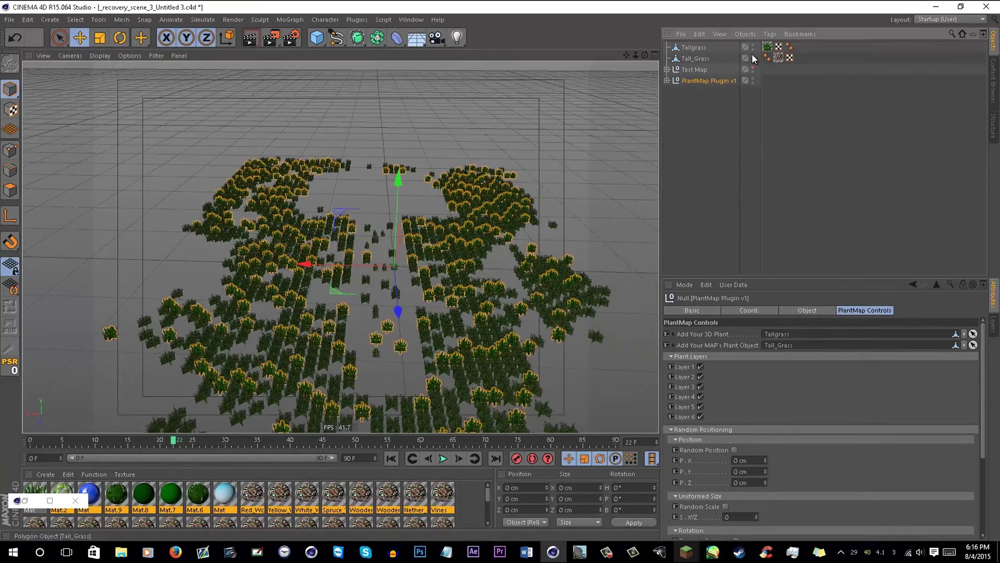
pyautogui.moveTo(517, 225)
pyautogui.keyDown('alt'); pyautogui.mouseDown()
pyautogui.moveTo(526, 198)
pyautogui.moveTo(518, 272)
pyautogui.moveTo(591, 232)
pyautogui.moveTo(597, 253)
pyautogui.moveTo(420, 147)
pyautogui.mouseUp(); pyautogui.keyUp('alt')
pyautogui.moveTo(555, 290)
pyautogui.keyDown('alt'); pyautogui.mouseDown()
pyautogui.moveTo(580, 161)
pyautogui.moveTo(455, 156)
pyautogui.moveTo(427, 108)
pyautogui.moveTo(431, 166)
pyautogui.moveTo(528, 171)
pyautogui.moveTo(561, 143)
pyautogui.moveTo(582, 161)
pyautogui.mouseUp(); pyautogui.keyUp('alt')
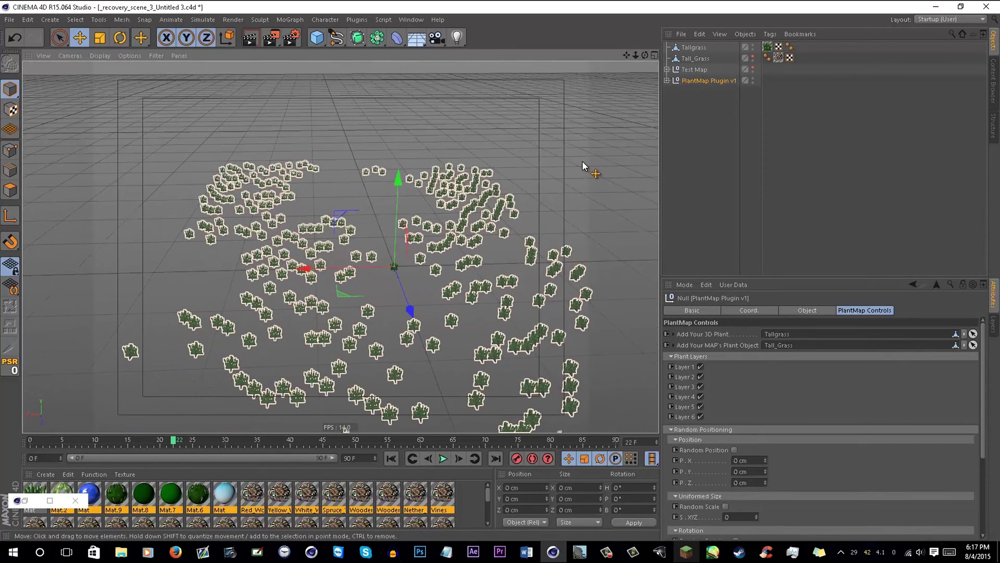
pyautogui.keyDown('alt'); pyautogui.moveTo(552, 222); pyautogui.dragTo(508, 190); pyautogui.keyUp('alt')
pyautogui.scroll(4, 386, 315)
pyautogui.scroll(3, 386, 312)
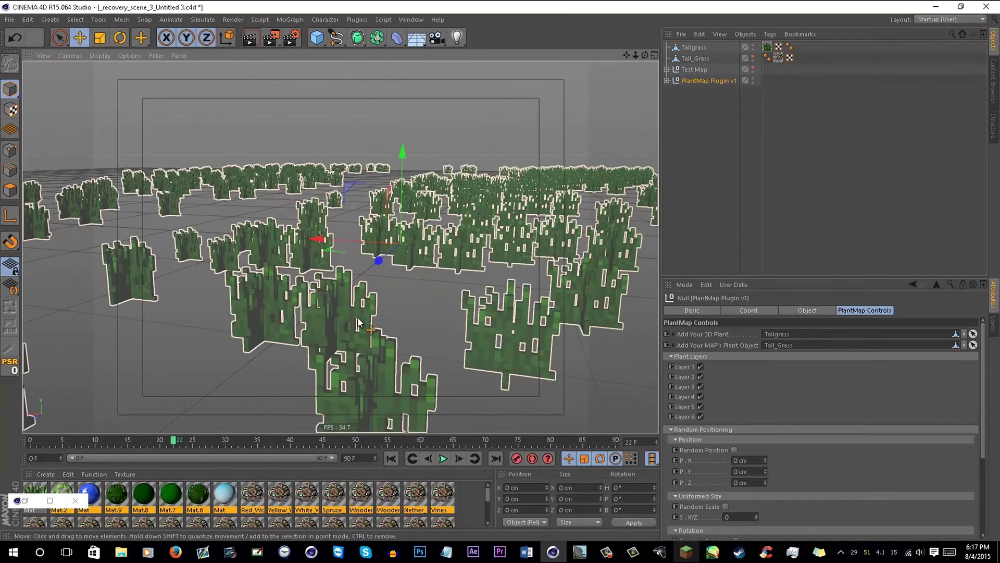
pyautogui.keyDown('alt'); pyautogui.moveTo(366, 152); pyautogui.dragTo(417, 224); pyautogui.keyUp('alt')
# Uncheck plant Layers 1 through 6 in the PlantMap Controls and inspect the grass coverage from several angles
pyautogui.click(701, 366)
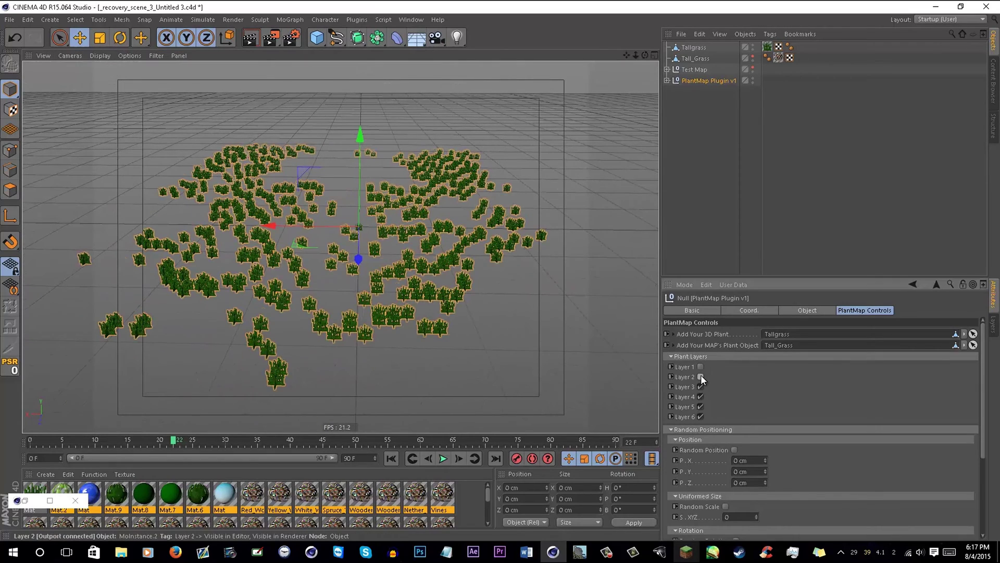
pyautogui.click(701, 386)
pyautogui.click(700, 396)
pyautogui.click(701, 416)
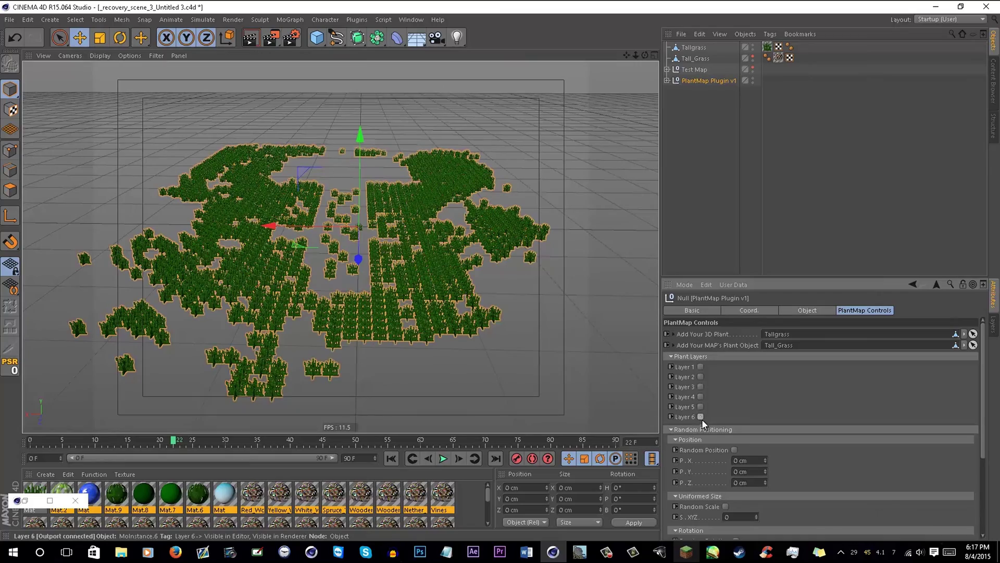
pyautogui.keyDown('alt'); pyautogui.moveTo(565, 258); pyautogui.dragTo(698, 259); pyautogui.keyUp('alt')
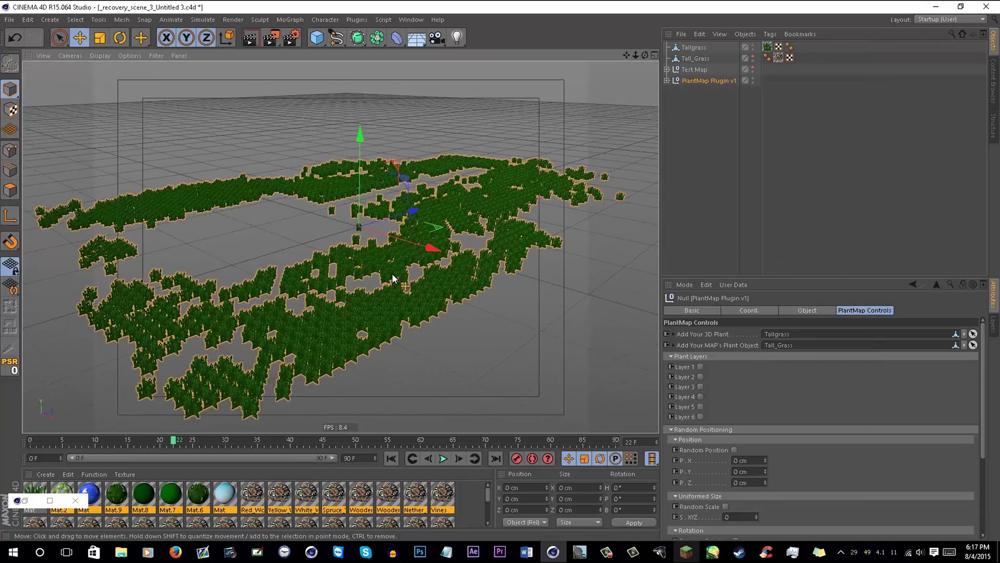
pyautogui.keyDown('alt'); pyautogui.moveTo(388, 280); pyautogui.dragTo(1, 279); pyautogui.keyUp('alt')
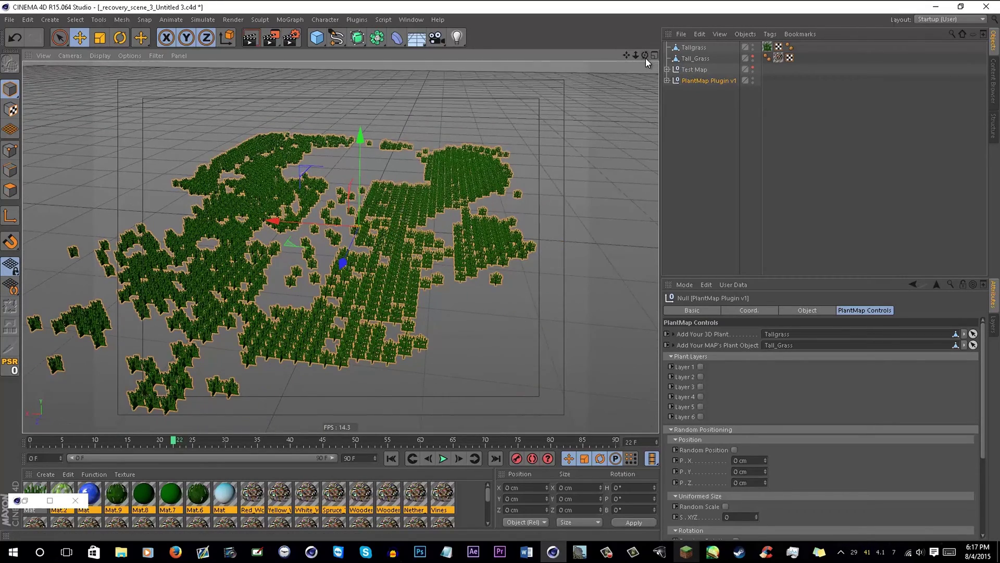
pyautogui.moveTo(646, 56); pyautogui.dragTo(736, 367)
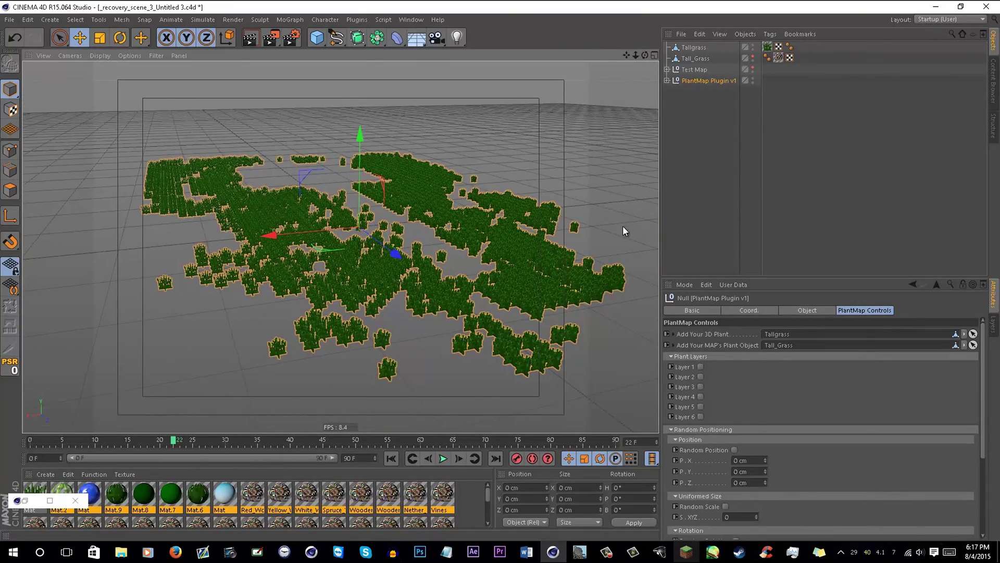
pyautogui.keyDown('alt'); pyautogui.moveTo(616, 214); pyautogui.dragTo(583, 216); pyautogui.keyUp('alt')
pyautogui.scroll(9, 428, 238)
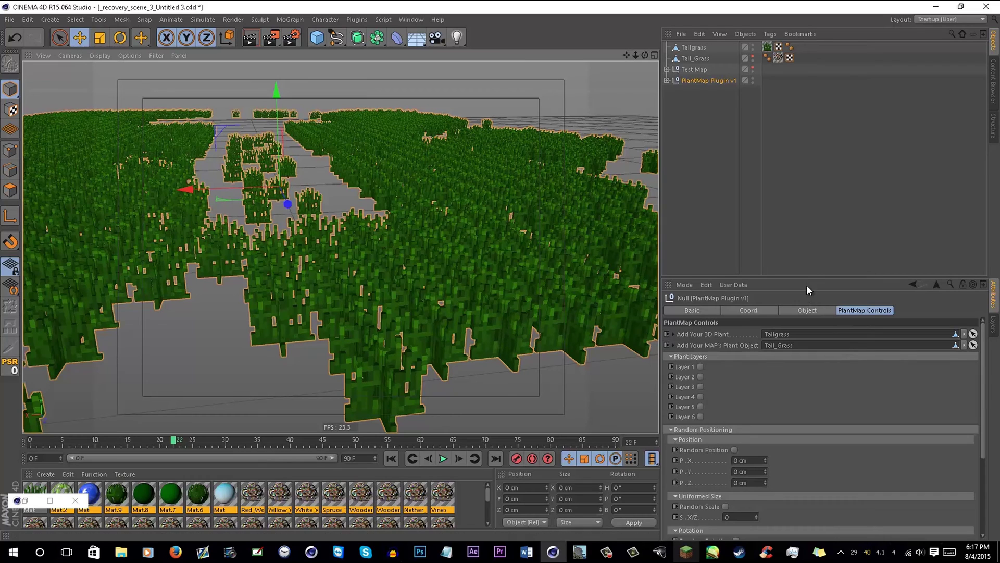
# Enlarge the view of the PlantMap Controls, and enable Random Position with P . X set to 682 cm
pyautogui.moveTo(807, 279); pyautogui.dragTo(813, 122)
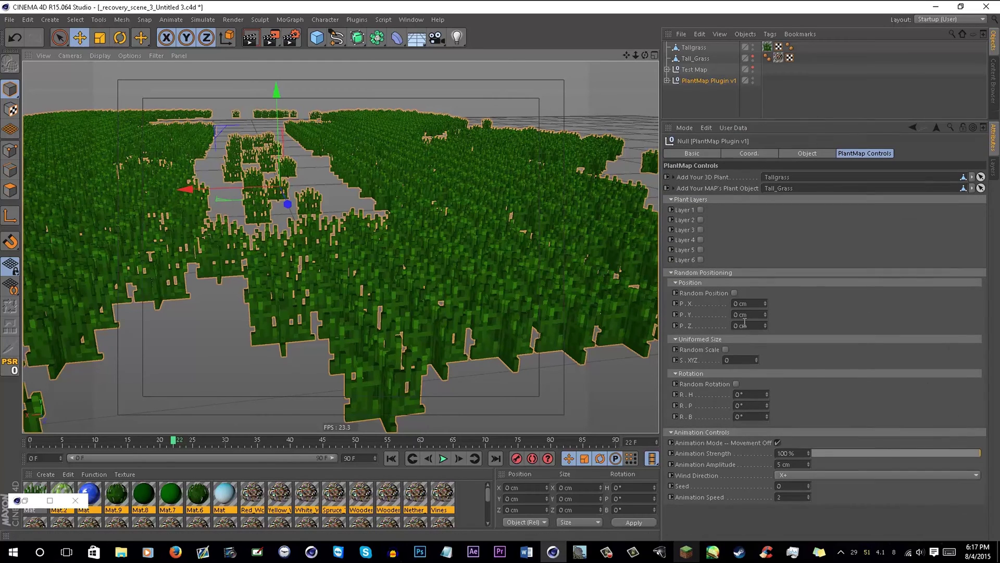
pyautogui.scroll(-3, 329, 392)
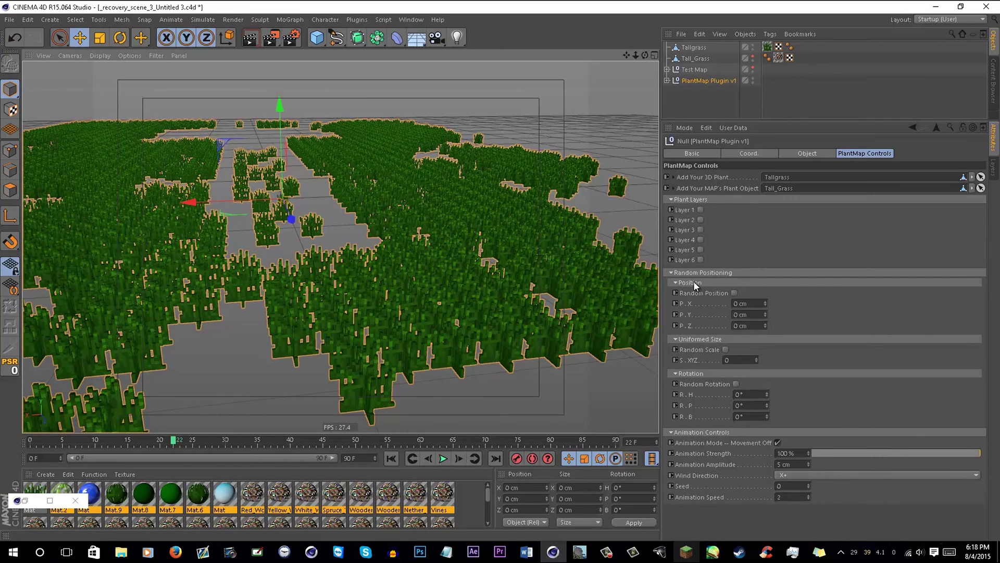
pyautogui.click(735, 294)
pyautogui.moveTo(765, 302); pyautogui.dragTo(802, 59)
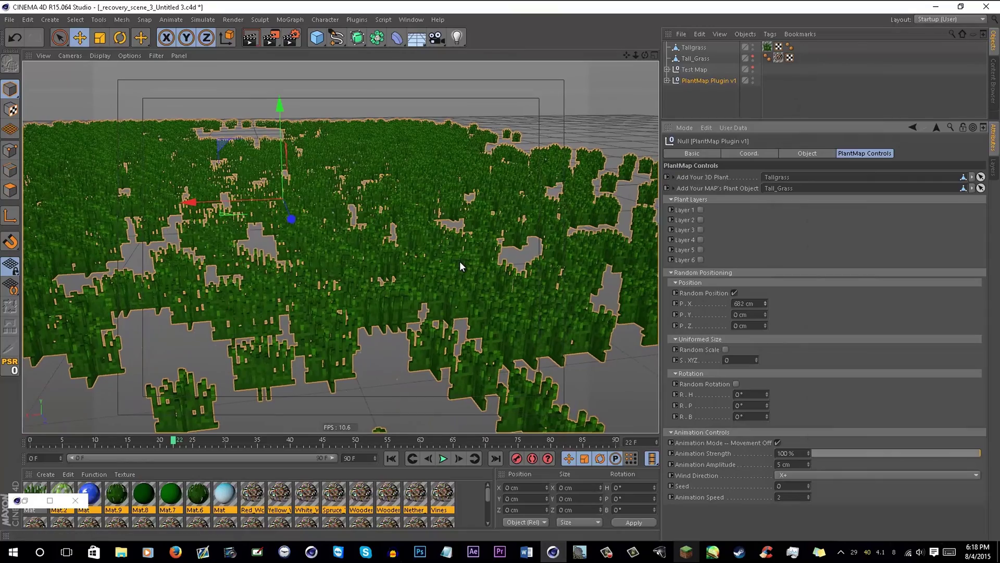
pyautogui.scroll(-4, 461, 265)
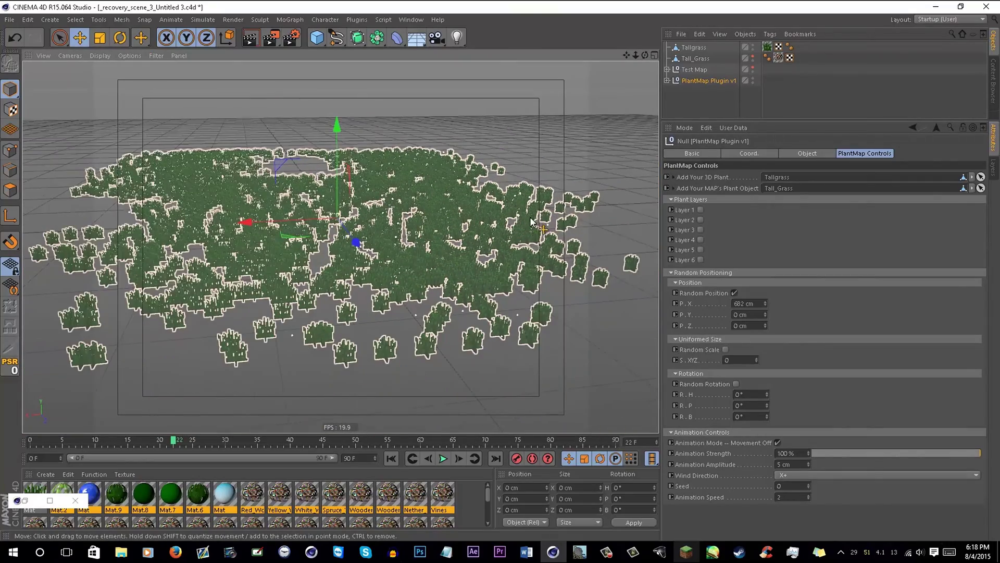
pyautogui.keyDown('alt'); pyautogui.moveTo(530, 225); pyautogui.dragTo(546, 203); pyautogui.keyUp('alt')
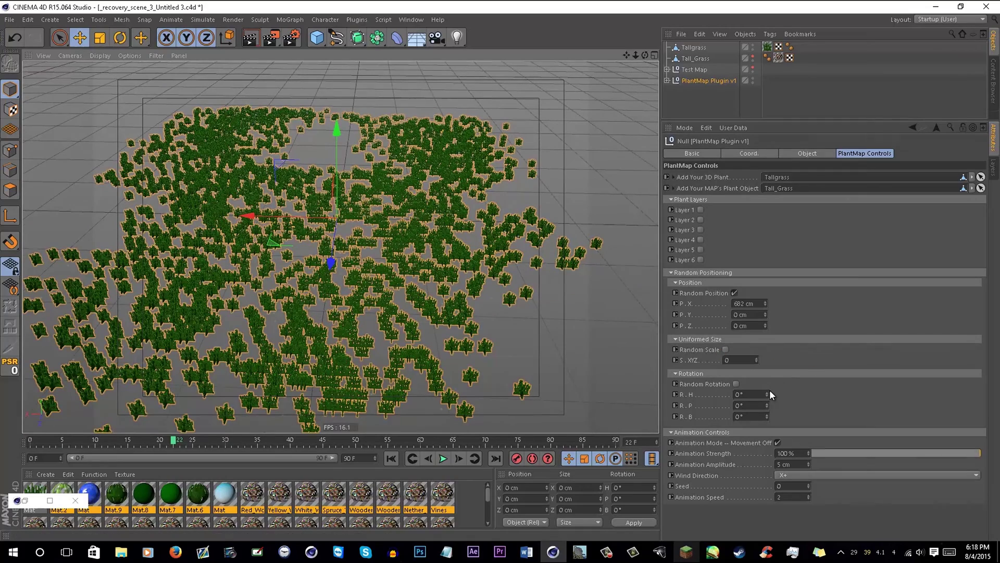
# Set the random position offsets to P . X 371 cm and P . Z 1000 cm, and turn Random Position off
pyautogui.click(767, 392)
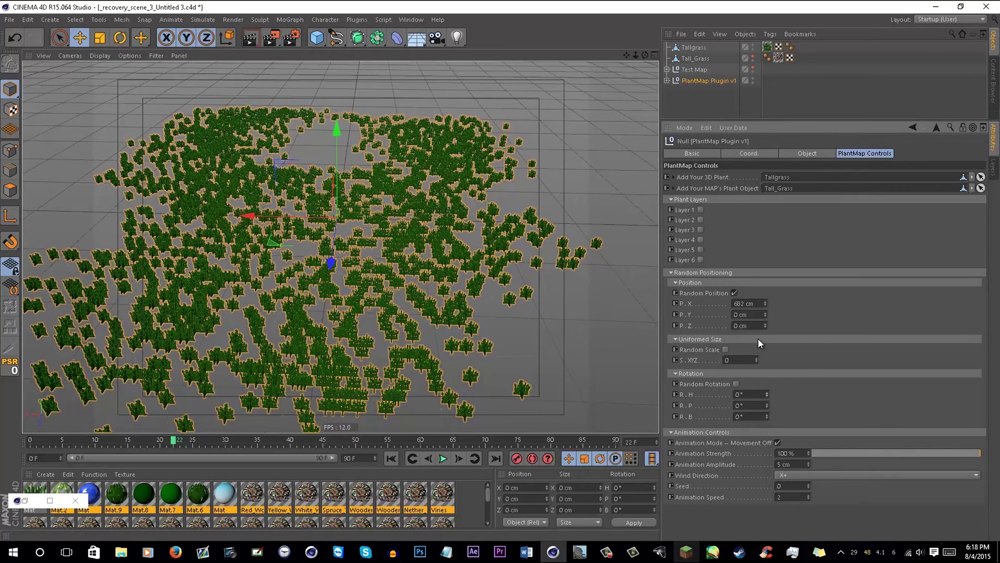
pyautogui.moveTo(764, 303); pyautogui.dragTo(893, 561)
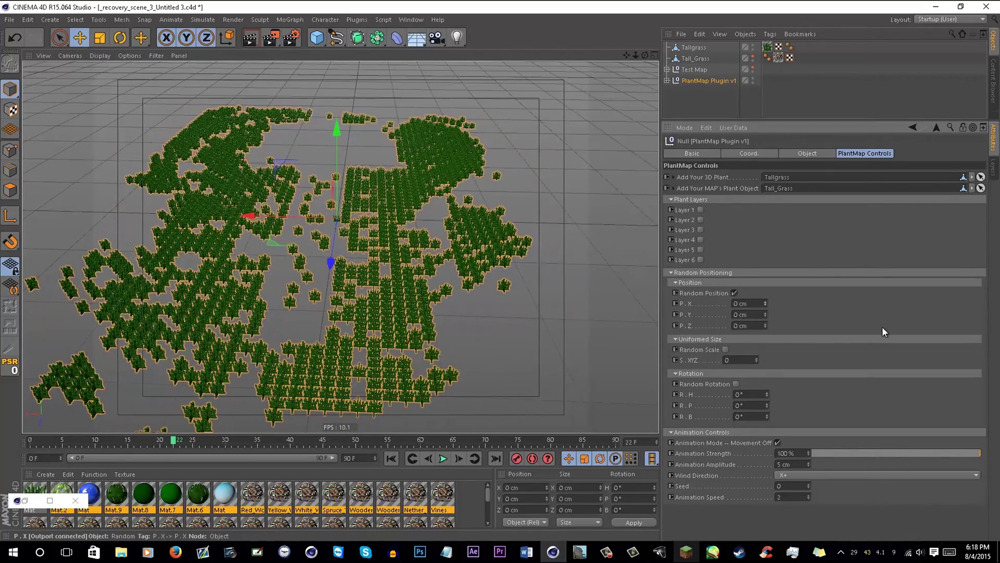
pyautogui.moveTo(884, 286); pyautogui.dragTo(865, 4)
pyautogui.moveTo(862, 39); pyautogui.dragTo(801, 5)
pyautogui.keyDown('alt'); pyautogui.moveTo(502, 302); pyautogui.dragTo(419, 317); pyautogui.keyUp('alt')
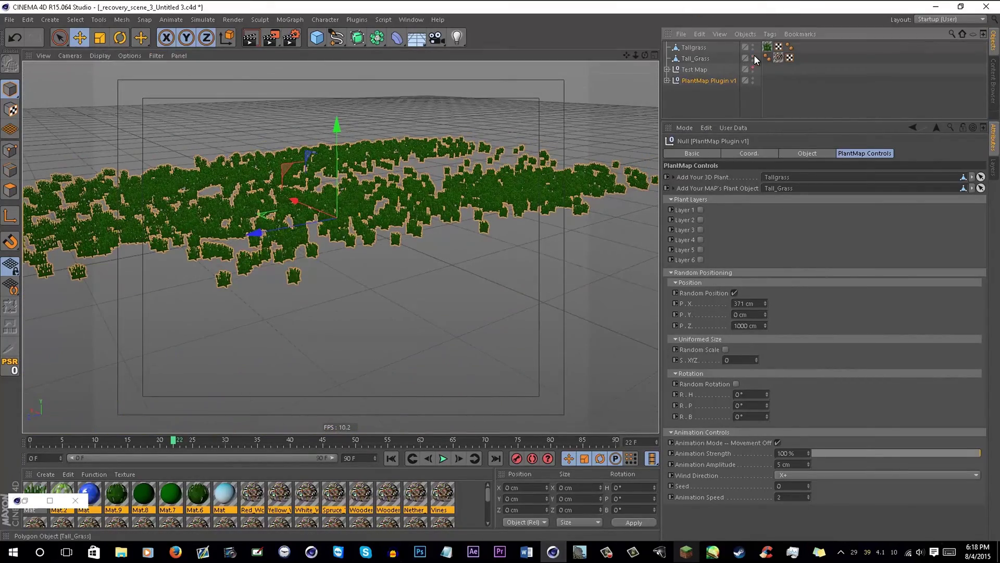
pyautogui.keyDown('alt'); pyautogui.moveTo(485, 156); pyautogui.dragTo(449, 197); pyautogui.keyUp('alt')
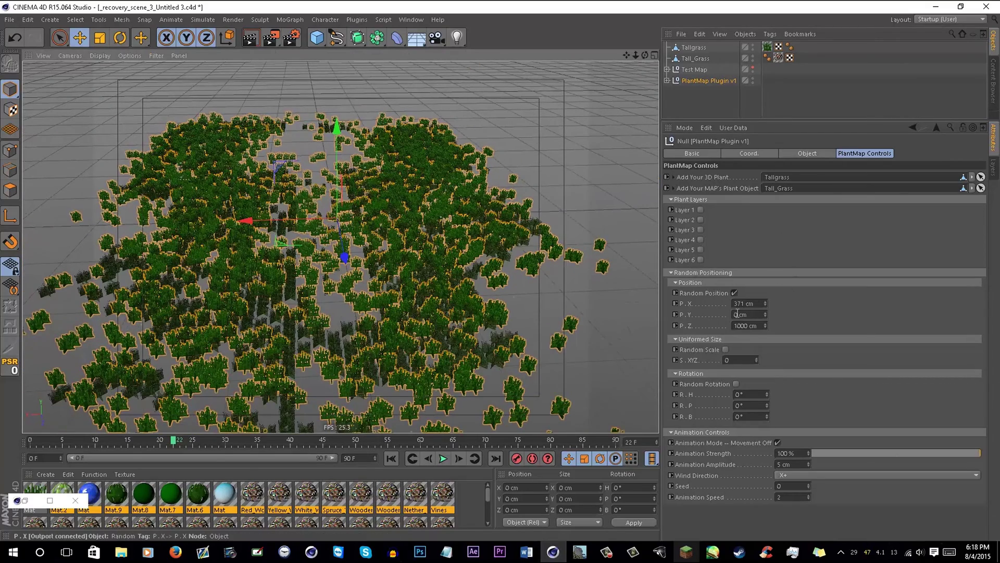
pyautogui.click(734, 293)
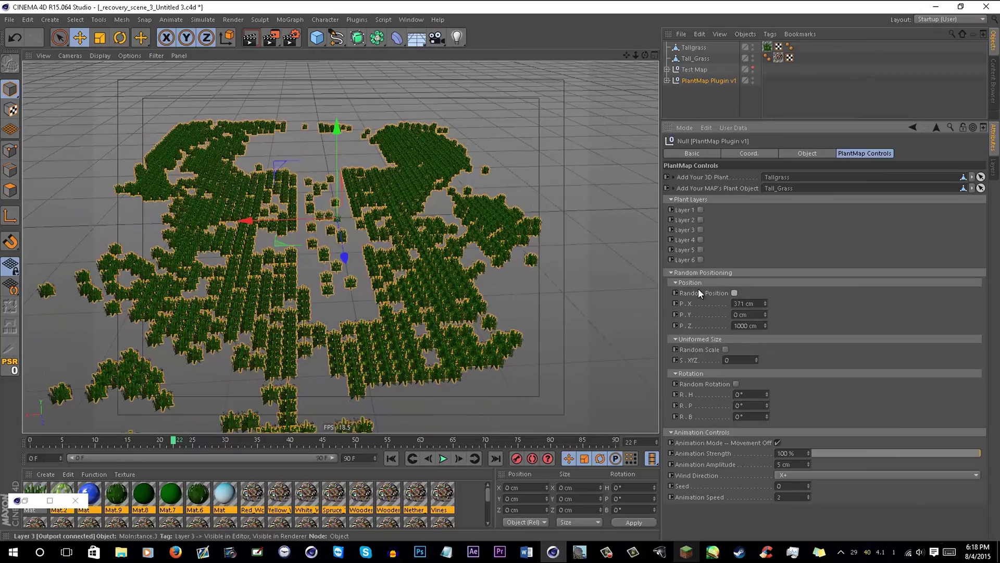
# Try Random Scale with an S . XYZ value of 2, then reset it to 0 and turn Random Scale off
pyautogui.keyDown('alt'); pyautogui.moveTo(475, 261); pyautogui.dragTo(495, 232); pyautogui.keyUp('alt')
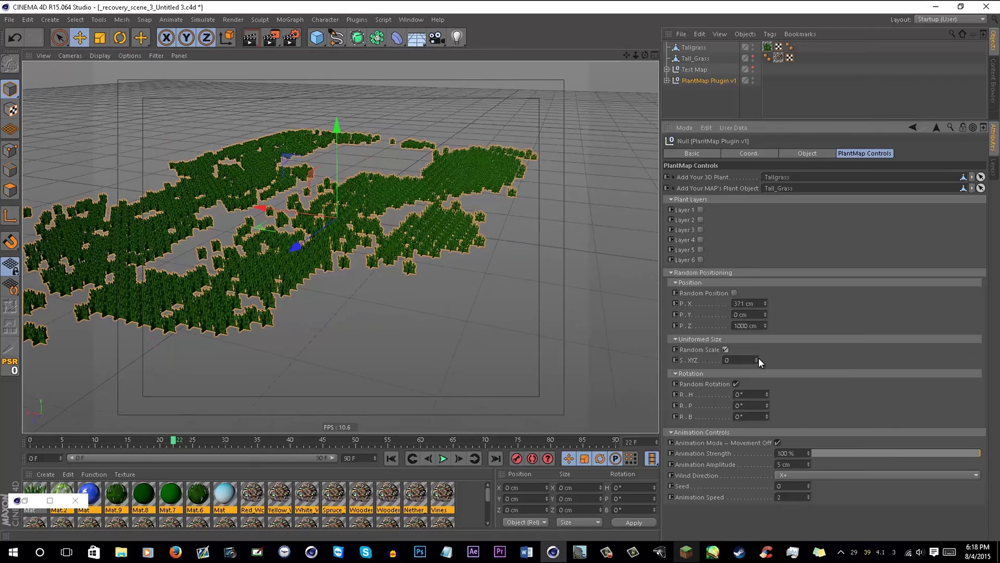
pyautogui.click(756, 358)
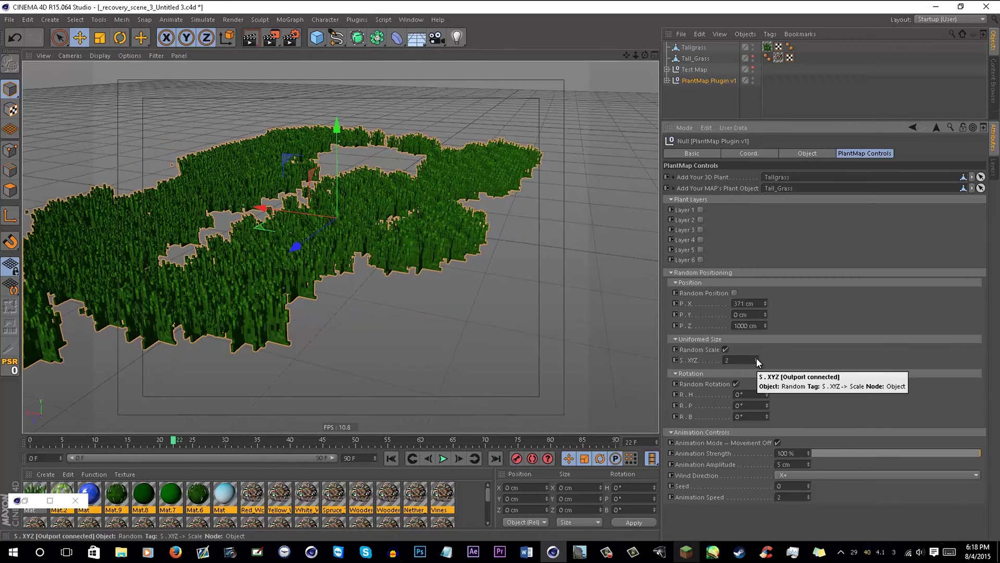
pyautogui.click(756, 361)
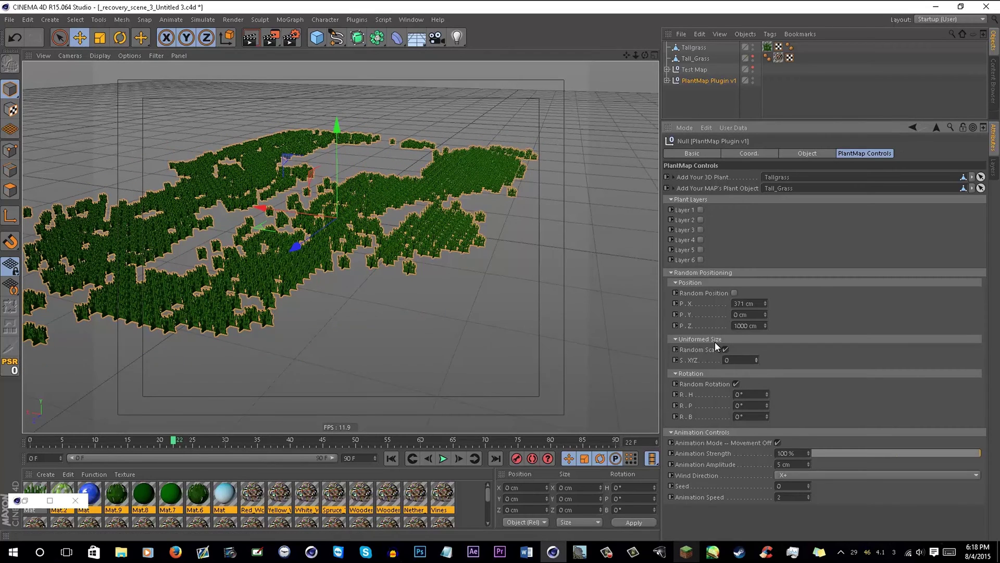
pyautogui.click(726, 349)
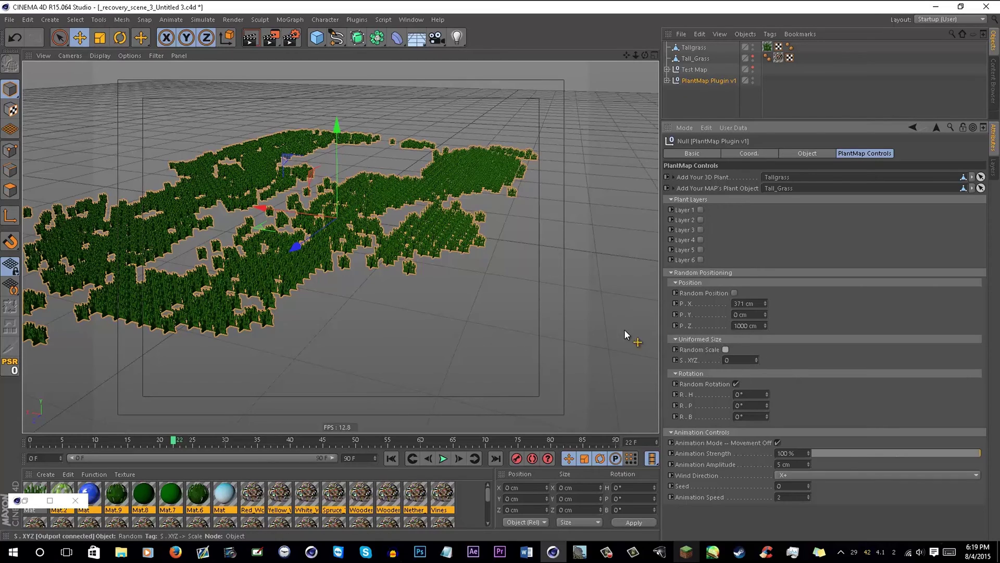
# Enable Random Rotation for the plants and set R . H to 224°
pyautogui.keyDown('alt'); pyautogui.moveTo(450, 251); pyautogui.dragTo(608, 320); pyautogui.keyUp('alt')
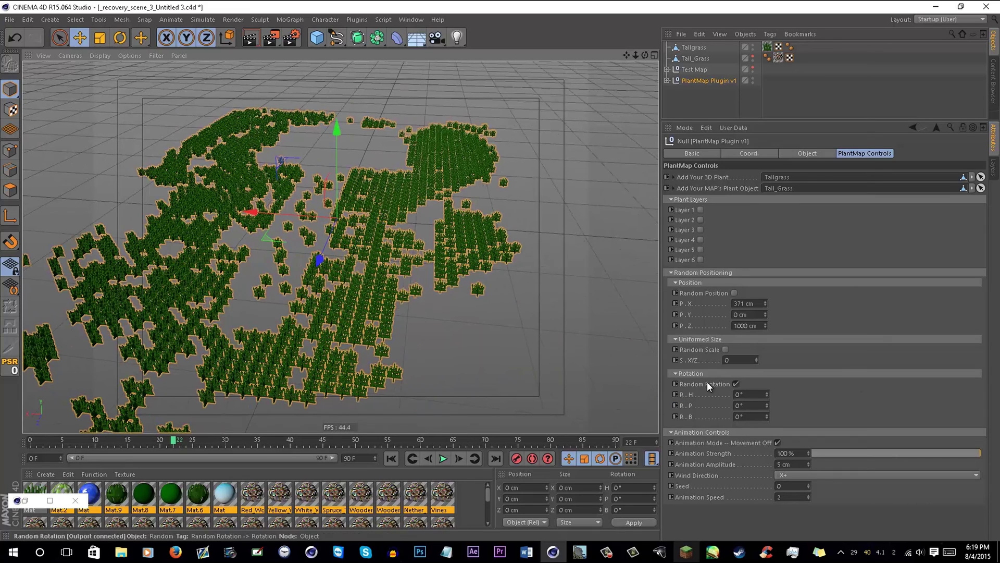
pyautogui.click(735, 384)
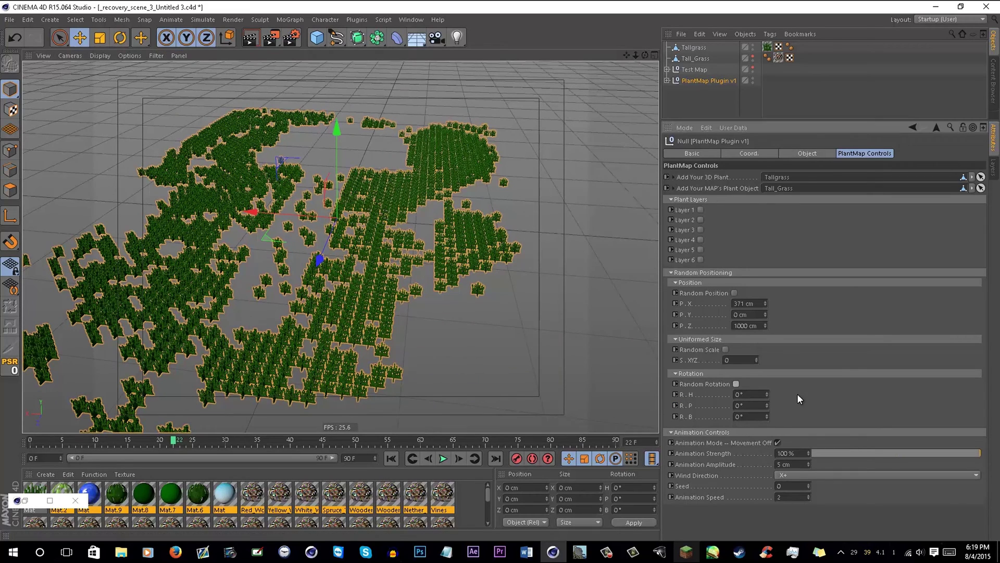
pyautogui.click(766, 393)
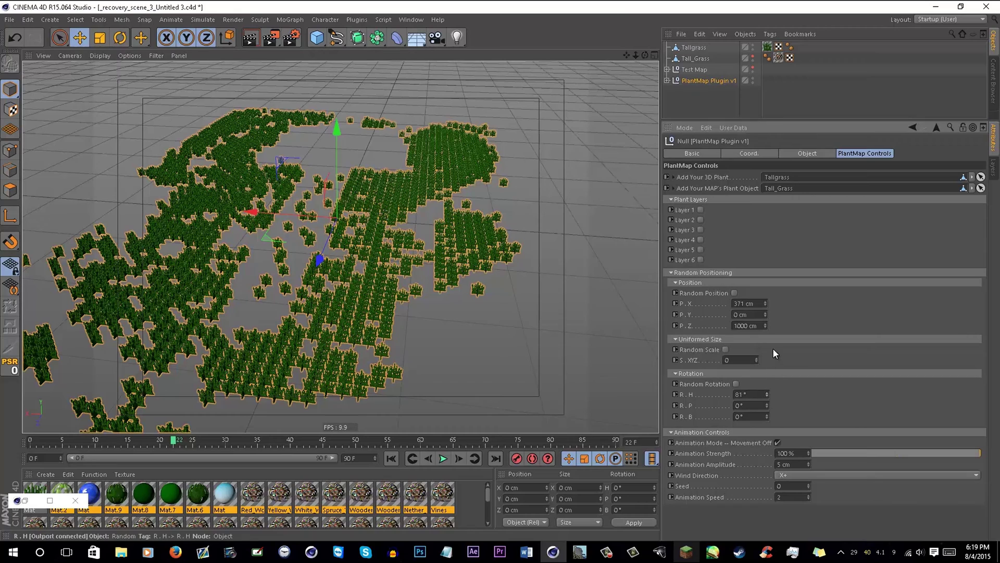
pyautogui.moveTo(773, 348); pyautogui.dragTo(771, 361)
pyautogui.click(735, 381)
pyautogui.click(736, 384)
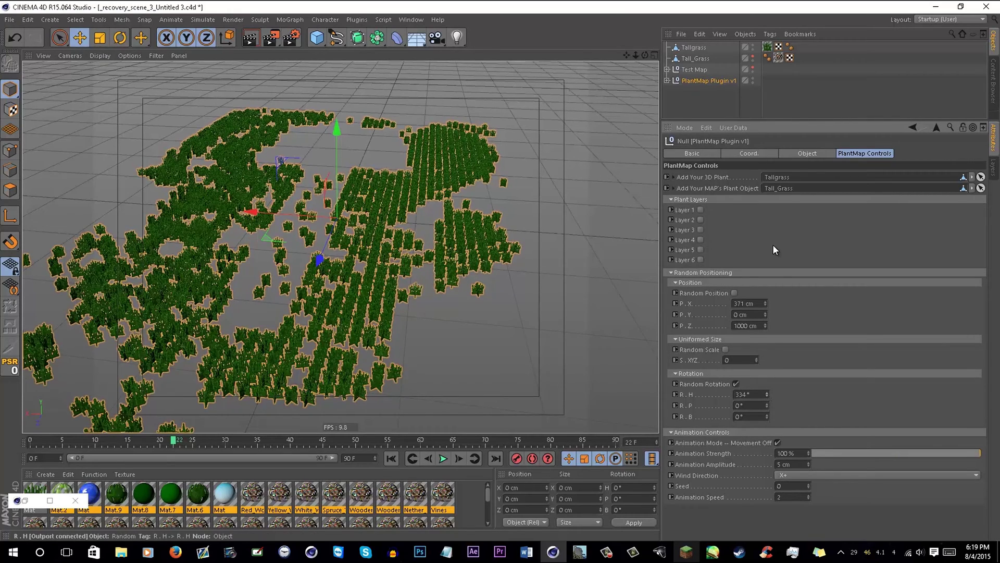
# Examine the rotated grass from several angles and up close, comparing it with Random Rotation off and on
pyautogui.scroll(5, 368, 370)
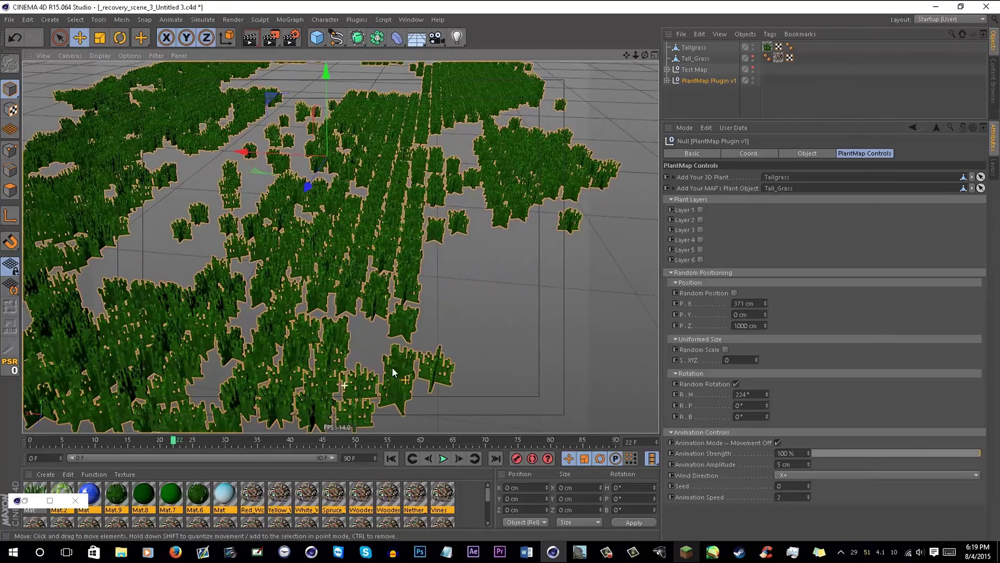
pyautogui.moveTo(448, 363)
pyautogui.keyDown('alt'); pyautogui.mouseDown()
pyautogui.moveTo(458, 334)
pyautogui.moveTo(461, 357)
pyautogui.mouseUp(); pyautogui.keyUp('alt')
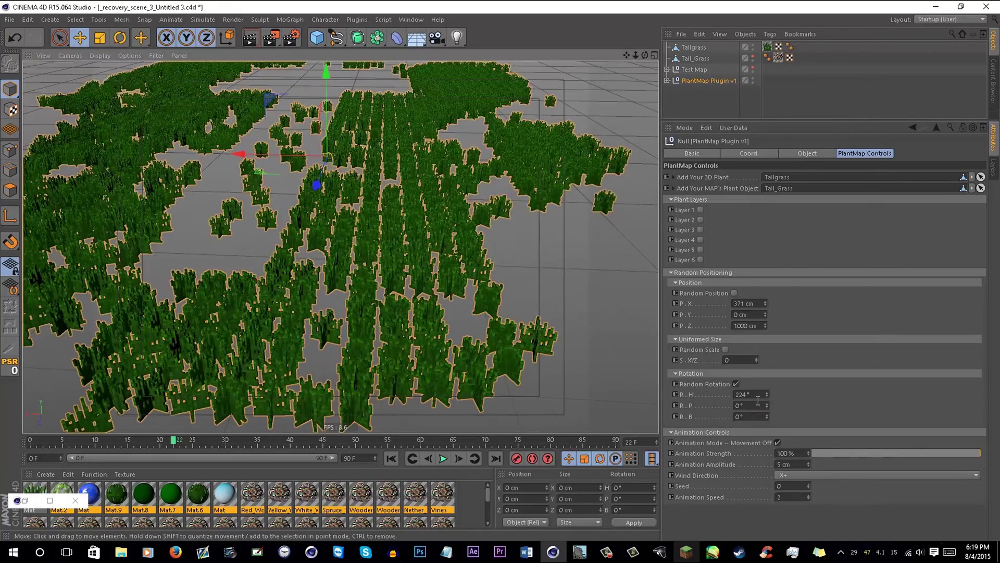
pyautogui.click(736, 384)
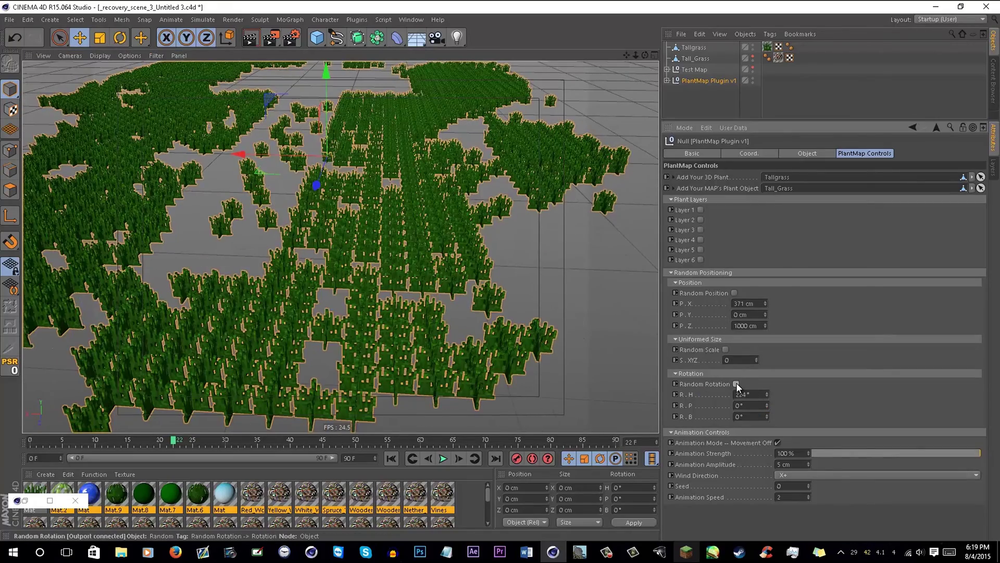
pyautogui.click(736, 384)
pyautogui.scroll(4, 264, 253)
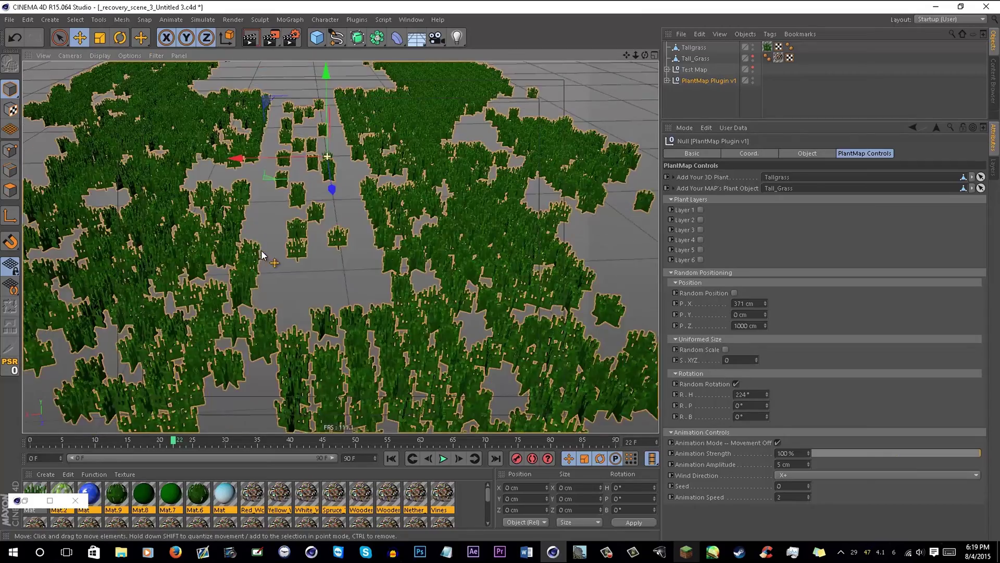
pyautogui.keyDown('alt'); pyautogui.moveTo(341, 268); pyautogui.dragTo(326, 239); pyautogui.keyUp('alt')
pyautogui.scroll(3, 332, 269)
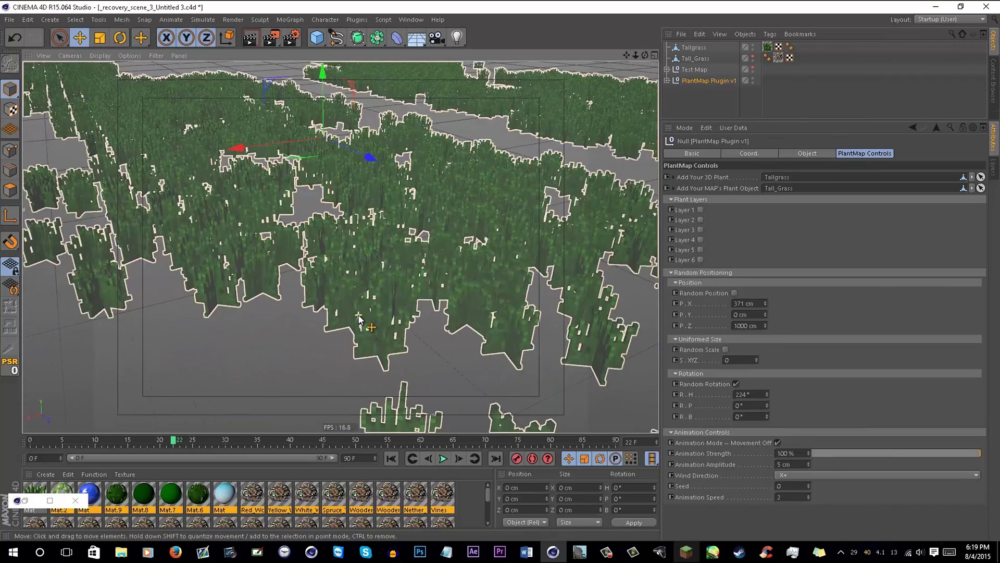
pyautogui.scroll(-4, 510, 203)
pyautogui.keyDown('alt'); pyautogui.moveTo(539, 240); pyautogui.dragTo(497, 204); pyautogui.keyUp('alt')
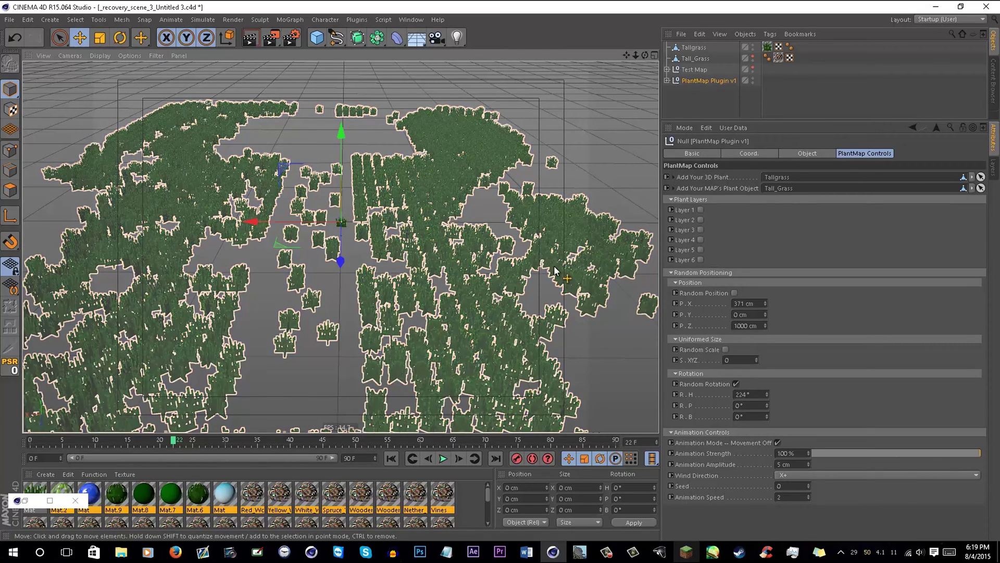
# Try an R . P rotation of 173° and a random R . B rotation on the plants, undoing each change
pyautogui.click(767, 403)
pyautogui.moveTo(768, 402); pyautogui.dragTo(775, 309)
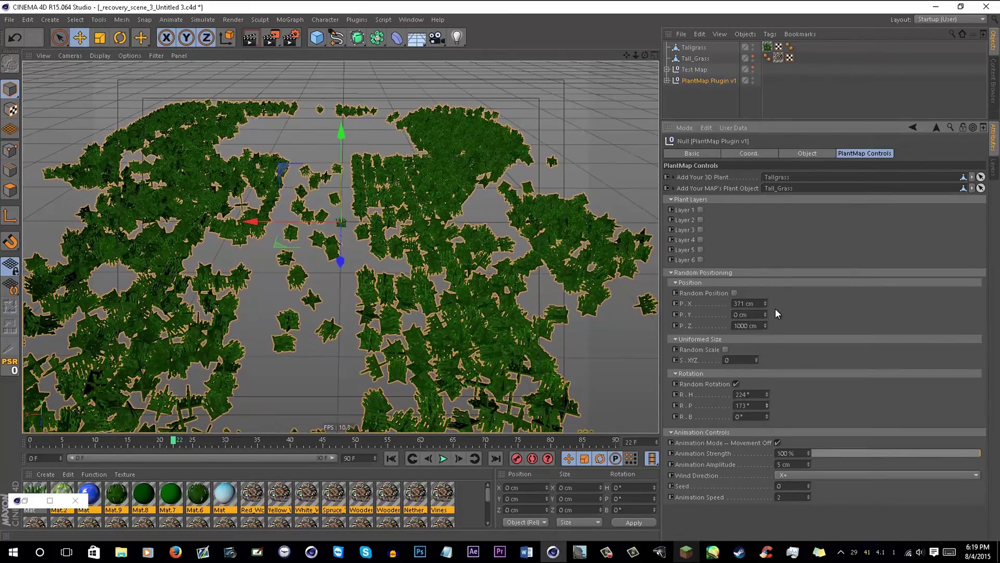
pyautogui.hotkey('ctrl', 'z')
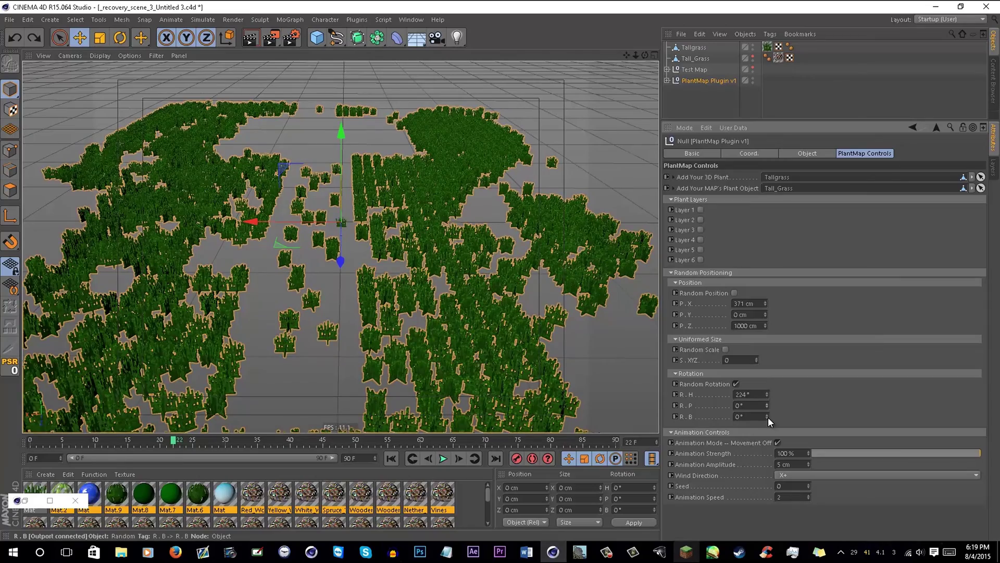
pyautogui.moveTo(768, 416); pyautogui.dragTo(768, 307)
pyautogui.hotkey('ctrl', 'z')
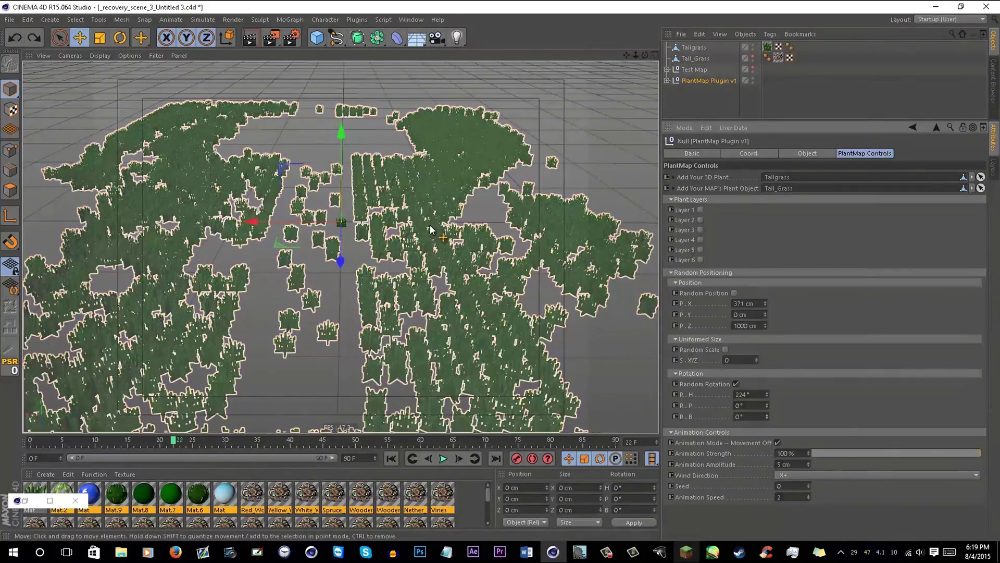
# Examine the randomly rotated grass field from a lower angle and up close
pyautogui.keyDown('alt'); pyautogui.moveTo(431, 230); pyautogui.dragTo(476, 289); pyautogui.keyUp('alt')
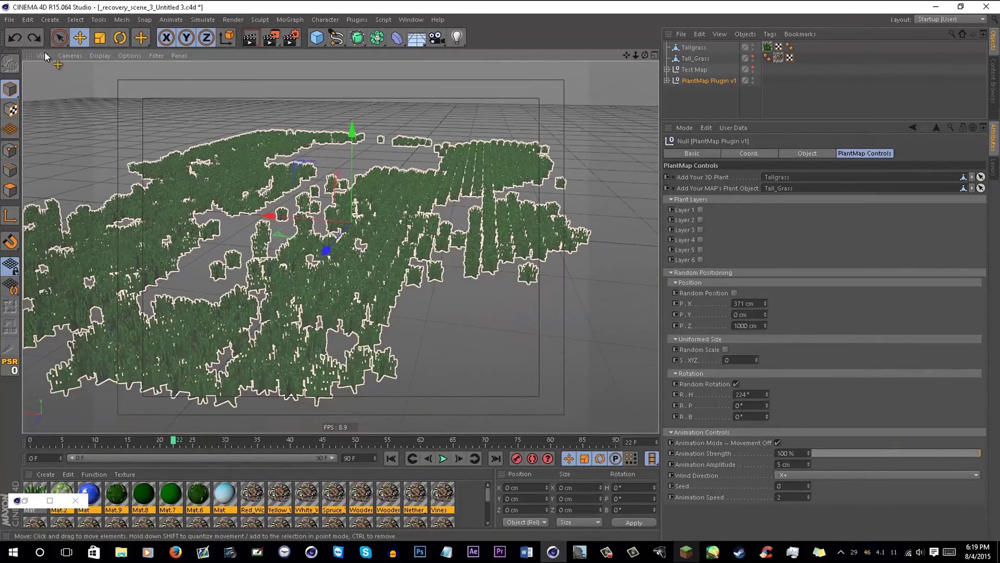
pyautogui.scroll(3, 255, 288)
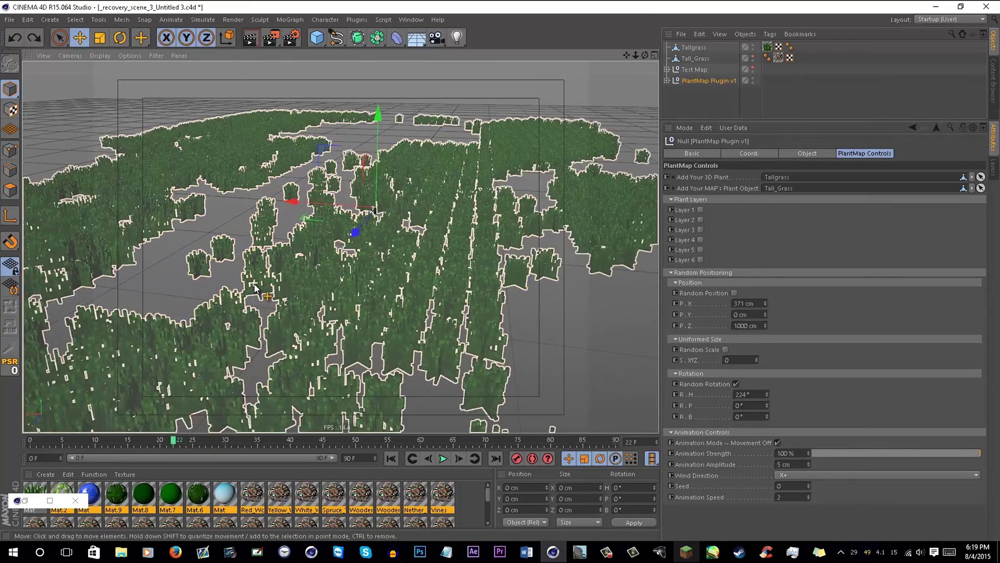
pyautogui.scroll(-2, 266, 250)
pyautogui.scroll(2, 276, 208)
pyautogui.scroll(-2, 282, 195)
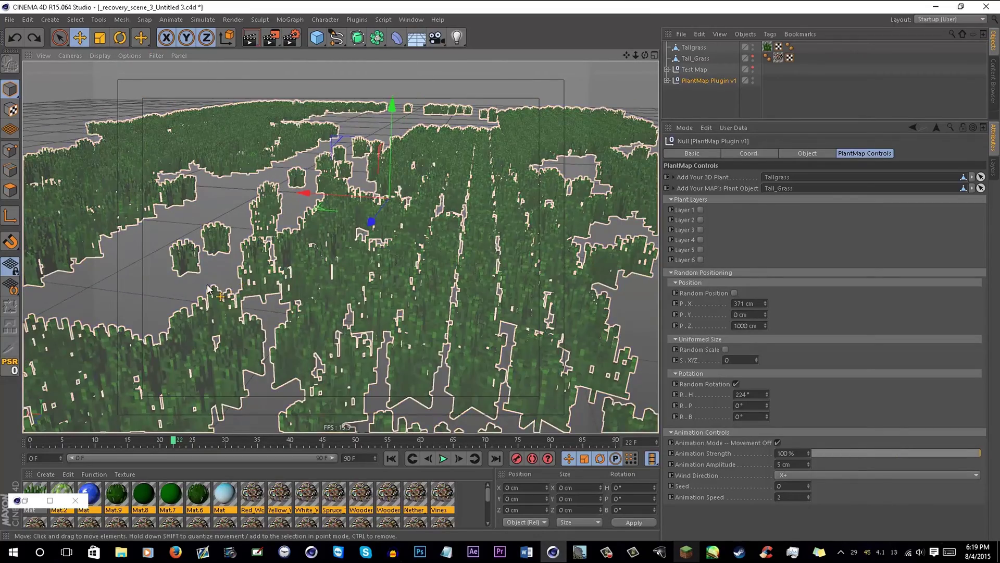
pyautogui.scroll(3, 229, 256)
# Show the Options page of the render settings, keeping the distributed grass in view behind the window
pyautogui.click(291, 37)
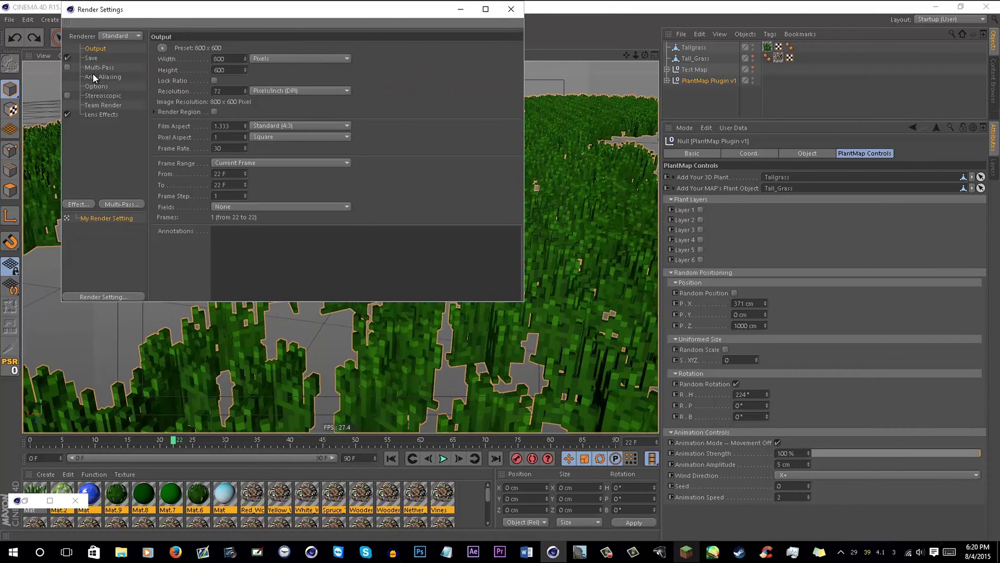
pyautogui.click(90, 85)
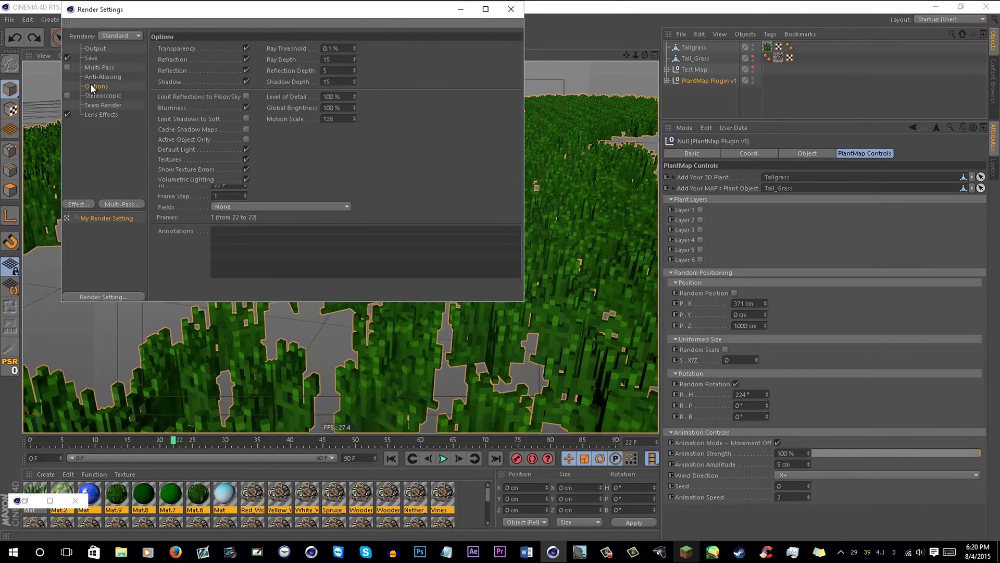
pyautogui.moveTo(321, 13); pyautogui.dragTo(331, 152)
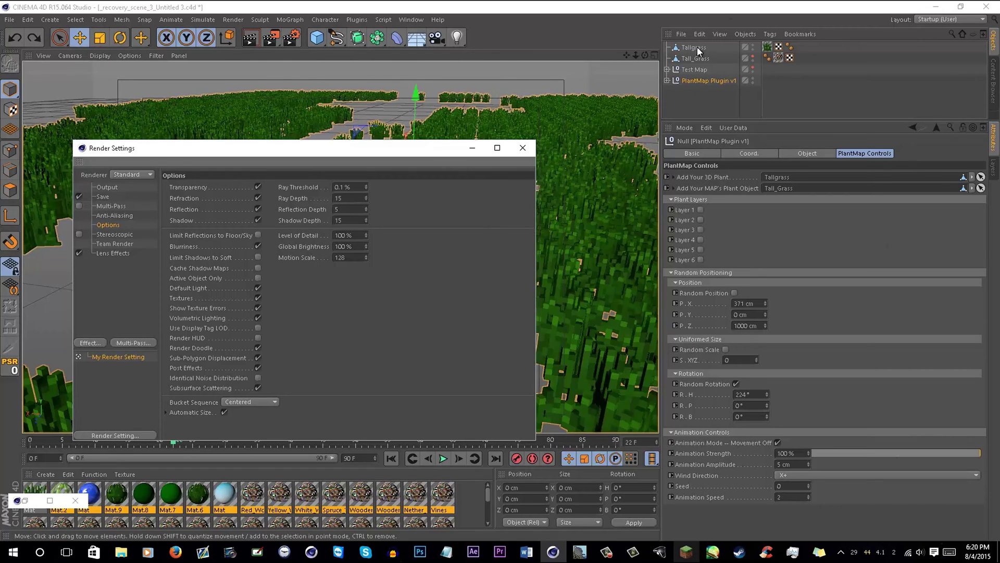
# Show the original Tall_Grass in place of PlantMap Plugin v1, and check Ray Depth in the render options
pyautogui.click(754, 56)
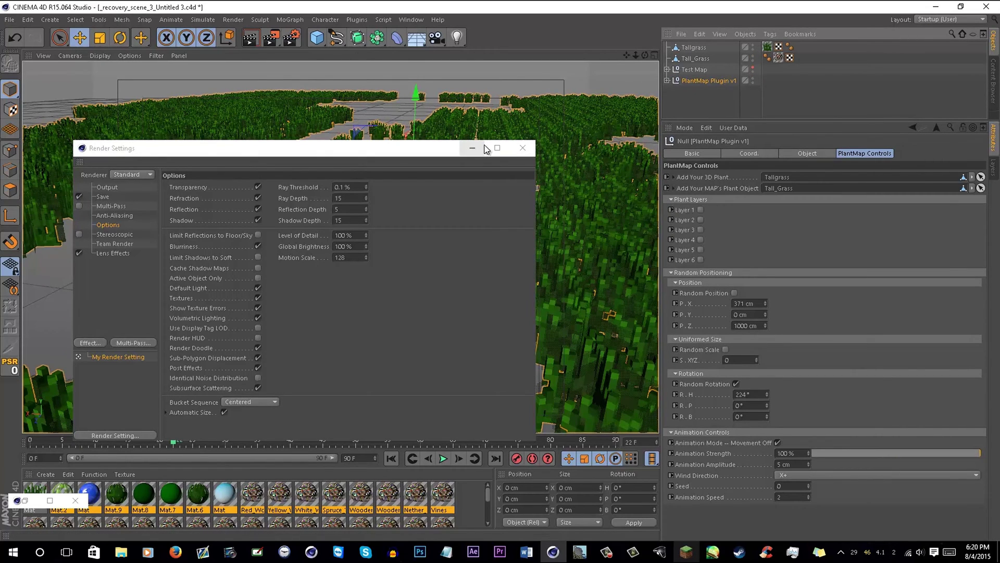
pyautogui.click(523, 148)
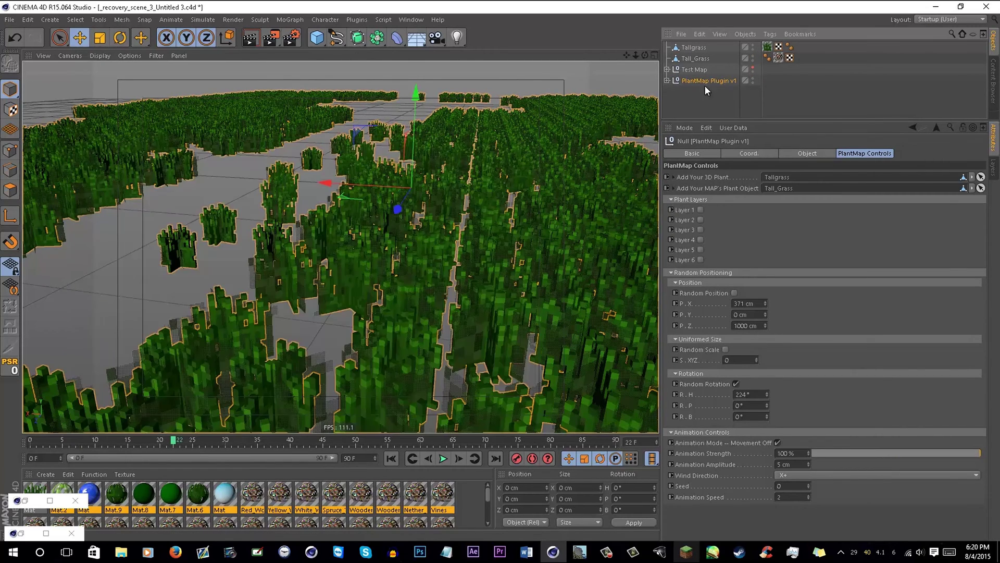
pyautogui.click(752, 79)
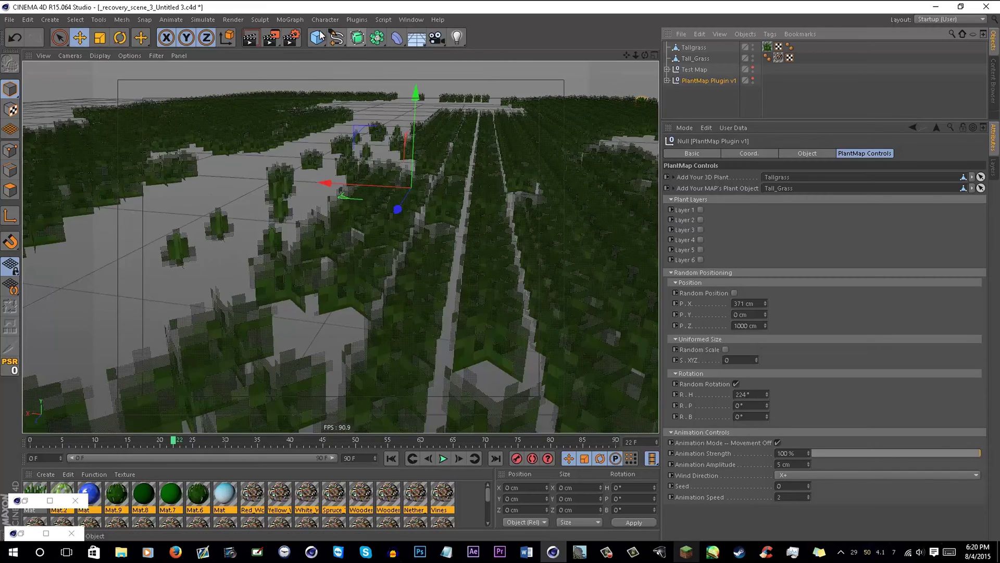
pyautogui.click(291, 38)
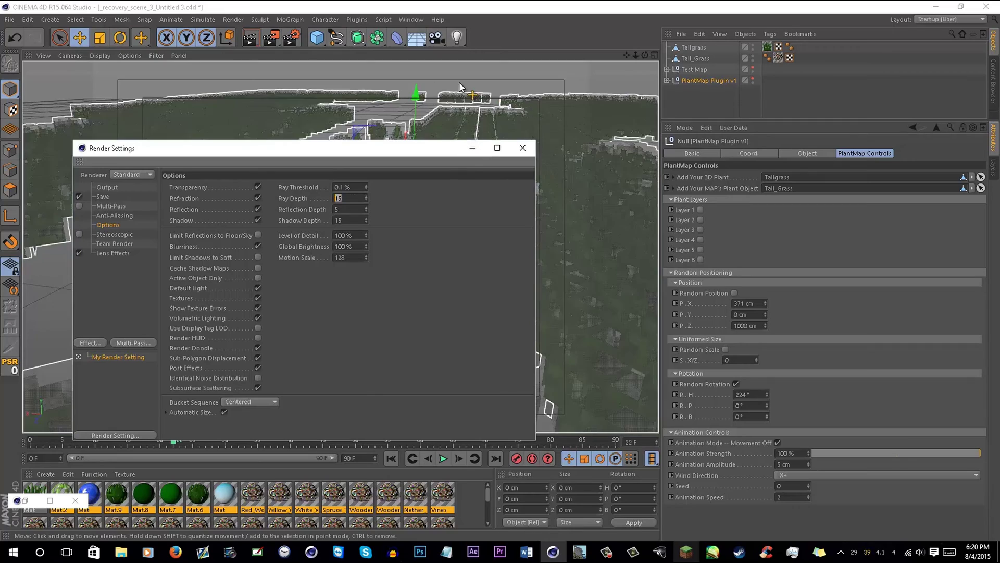
pyautogui.click(472, 148)
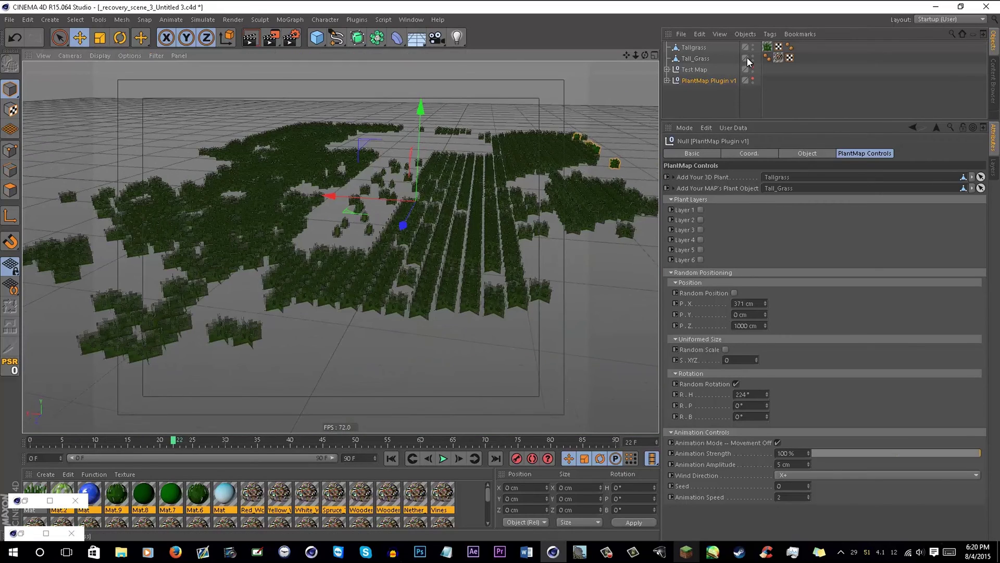
# Hide the original Tall_Grass and make PlantMap Plugin v1 visible again
pyautogui.doubleClick(753, 56)
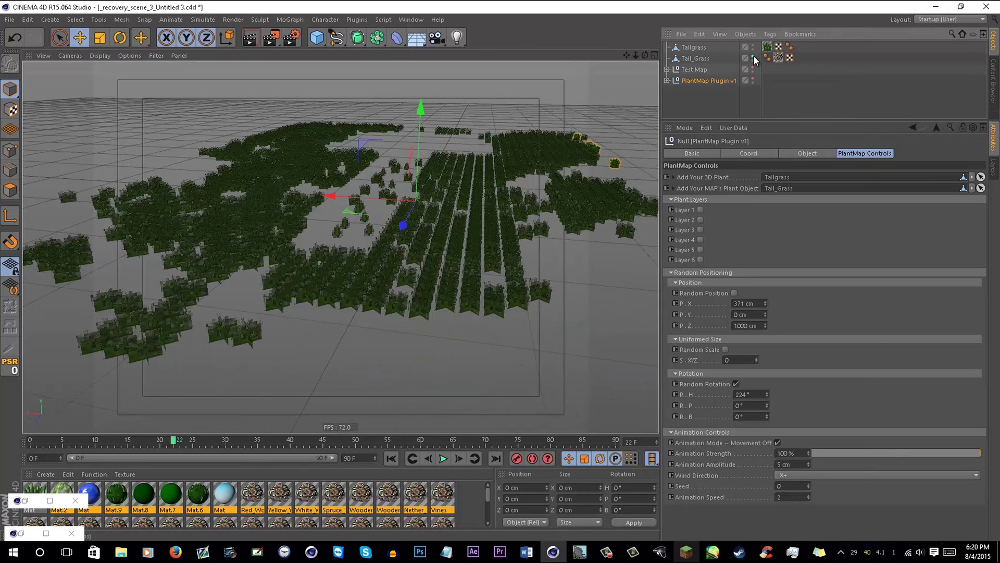
pyautogui.click(754, 77)
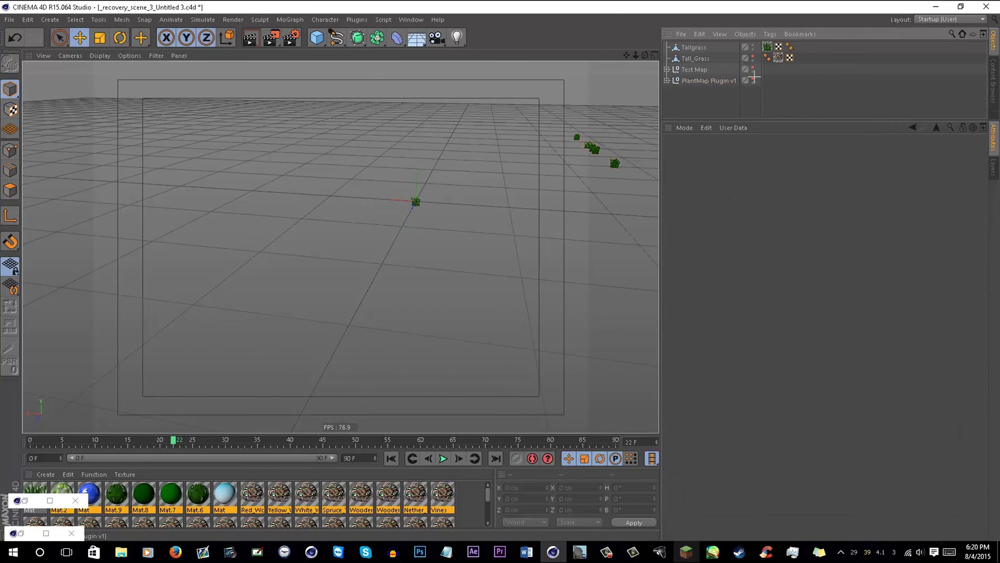
# Make PlantMap Plugin v1 visible in the viewport and examine its grass field up close and from above
pyautogui.click(753, 79)
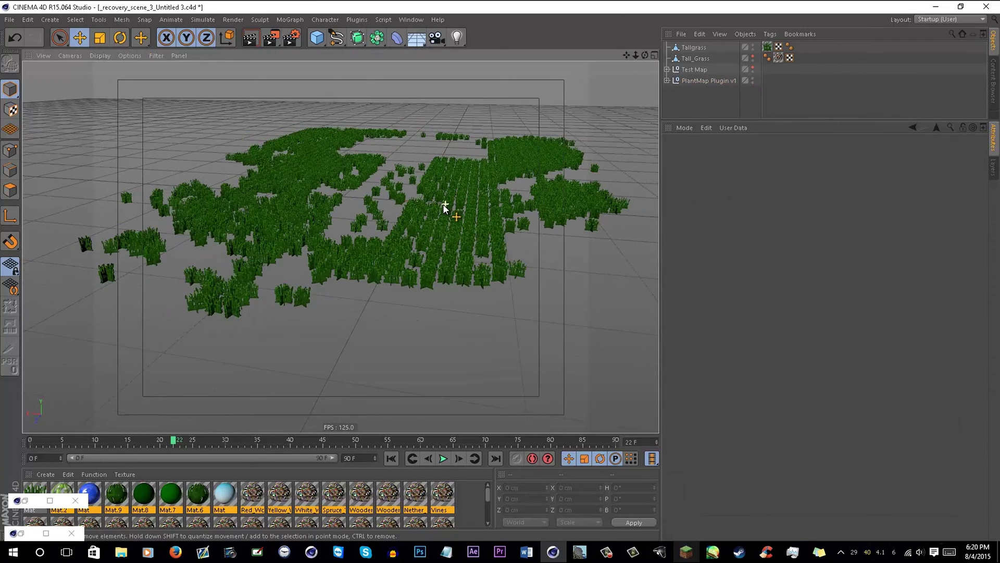
pyautogui.scroll(10, 443, 205)
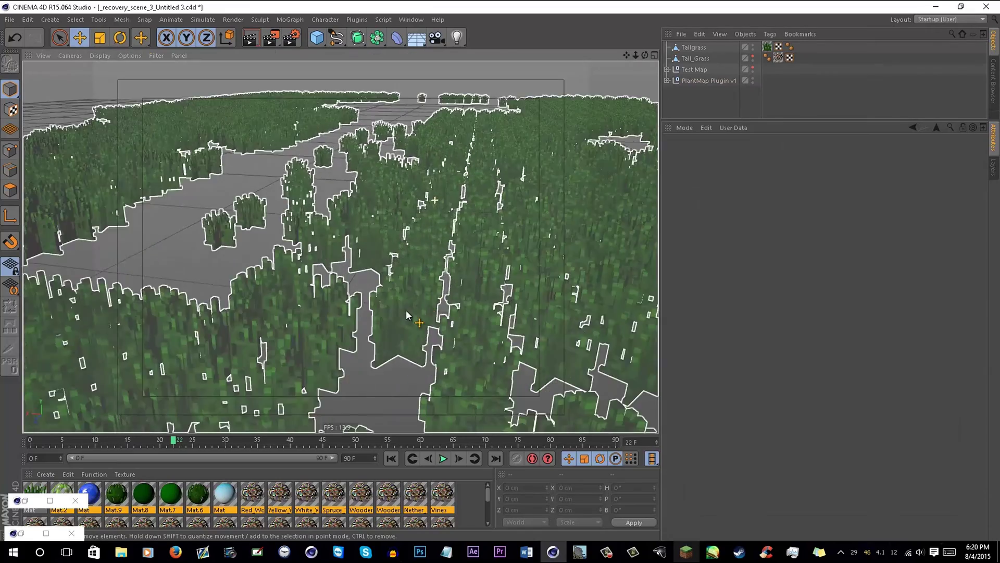
pyautogui.scroll(5, 407, 311)
pyautogui.scroll(-4, 404, 290)
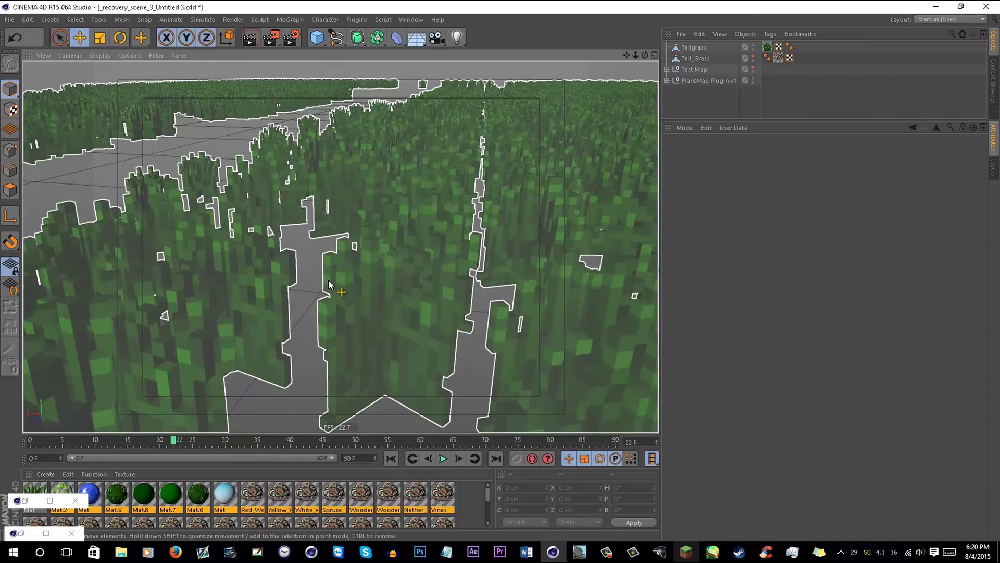
pyautogui.keyDown('alt'); pyautogui.moveTo(332, 284); pyautogui.dragTo(354, 286); pyautogui.keyUp('alt')
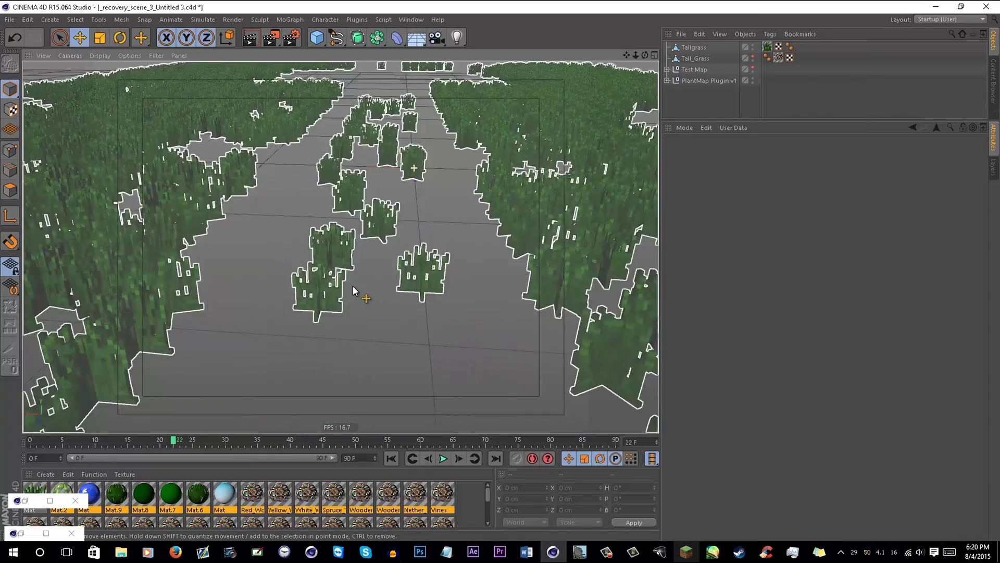
pyautogui.scroll(-3, 359, 292)
pyautogui.scroll(-5, 347, 269)
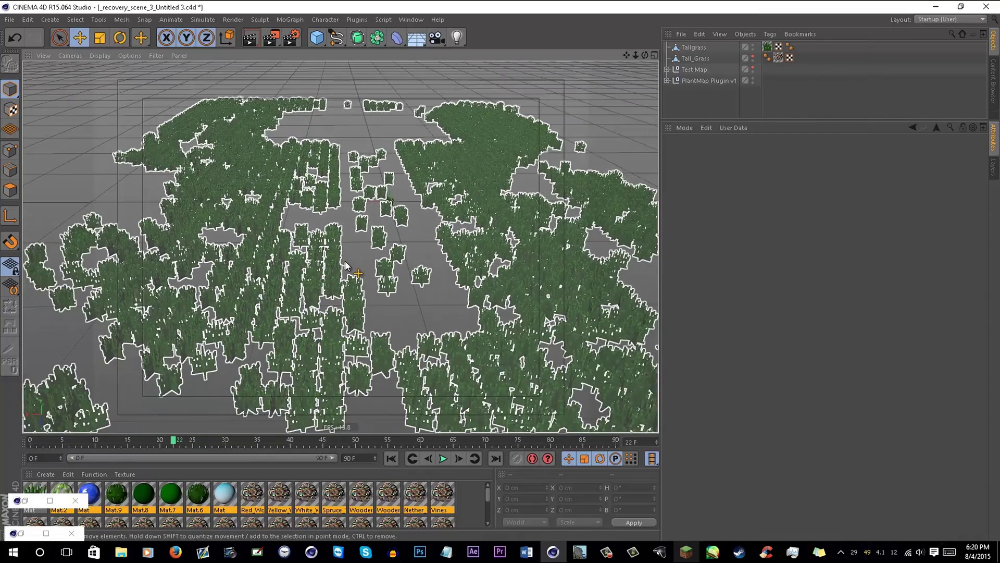
pyautogui.scroll(-2, 352, 263)
pyautogui.scroll(-3, 323, 302)
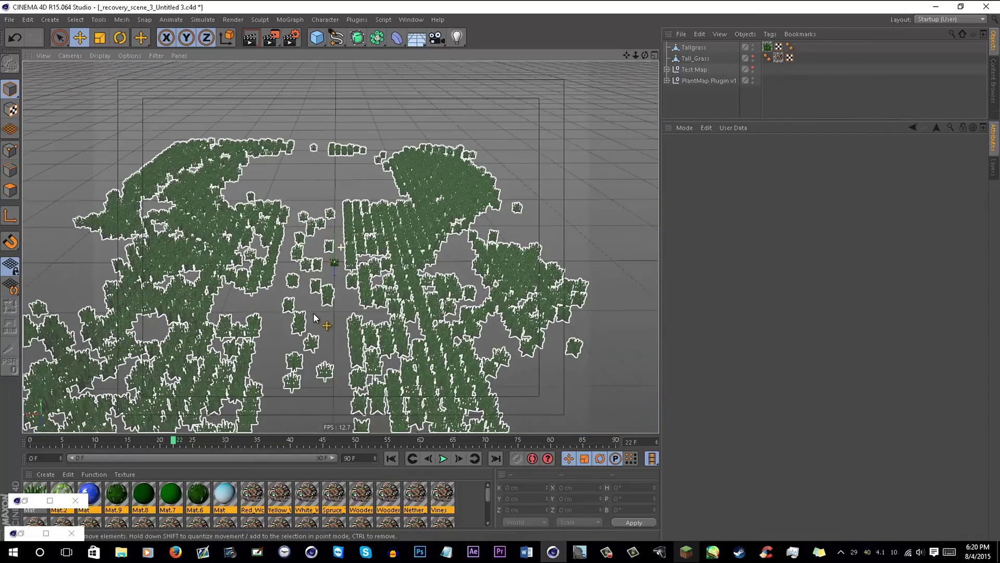
# Try a random R.B rotation of 28° in the PlantMap Plugin v1 controls, and turn off Random Rotation
pyautogui.click(698, 80)
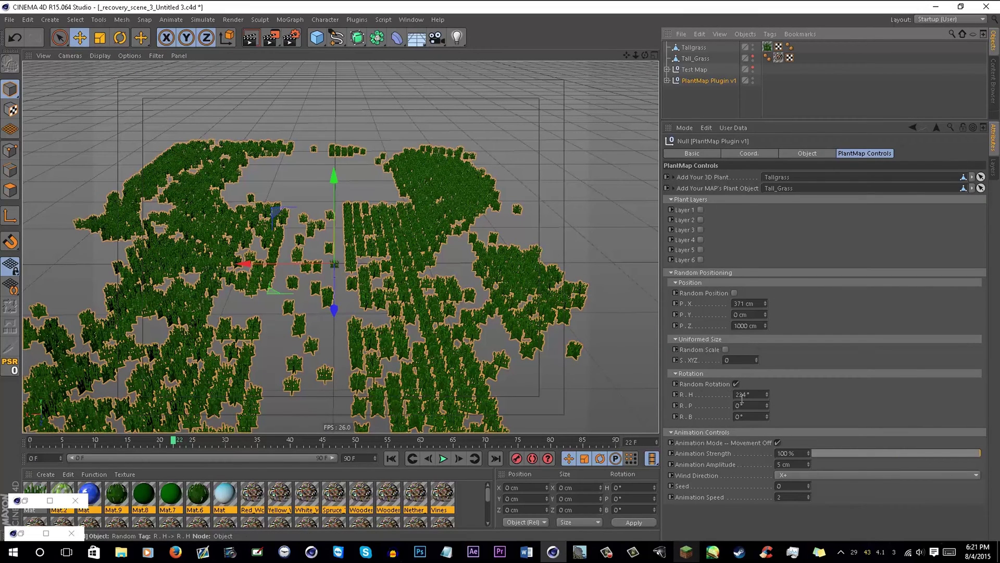
pyautogui.moveTo(767, 417); pyautogui.dragTo(763, 388)
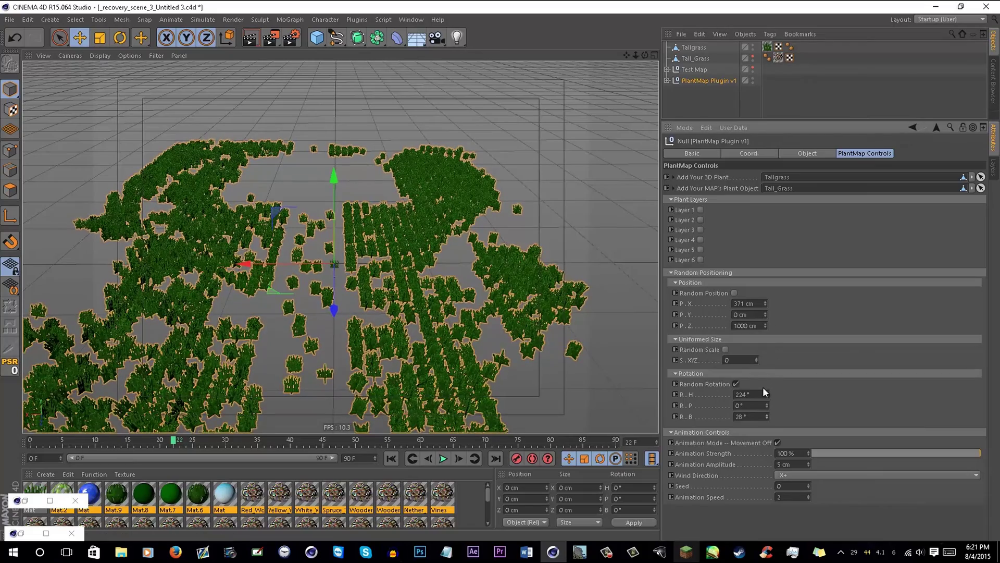
pyautogui.click(736, 384)
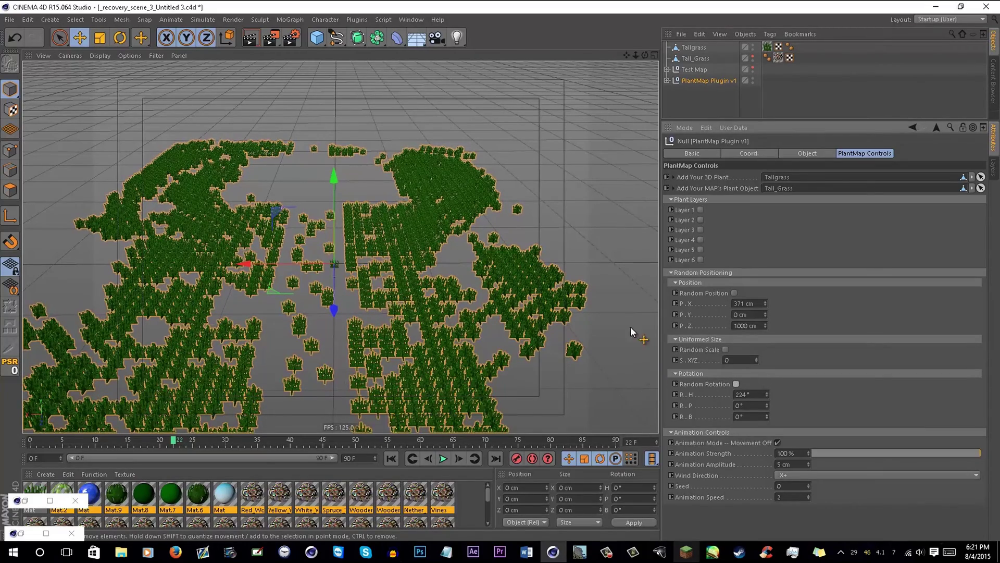
# Enable plant movement by disabling Animation Mode -- Movement Off, and play the animation from frame 0
pyautogui.scroll(-1, 411, 164)
pyautogui.scroll(-1, 403, 167)
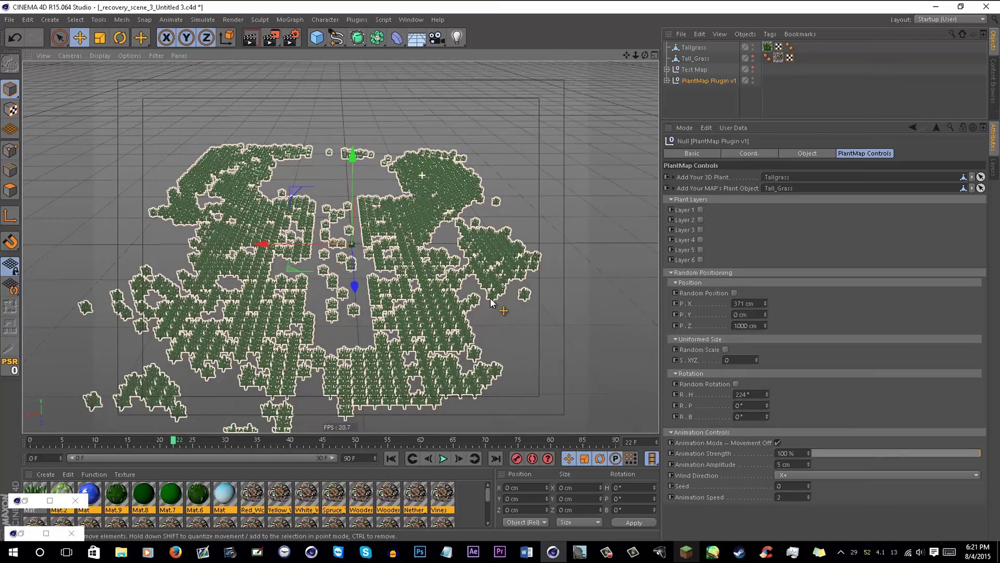
pyautogui.keyDown('alt'); pyautogui.moveTo(450, 341); pyautogui.dragTo(314, 288); pyautogui.keyUp('alt')
pyautogui.scroll(4, 314, 288)
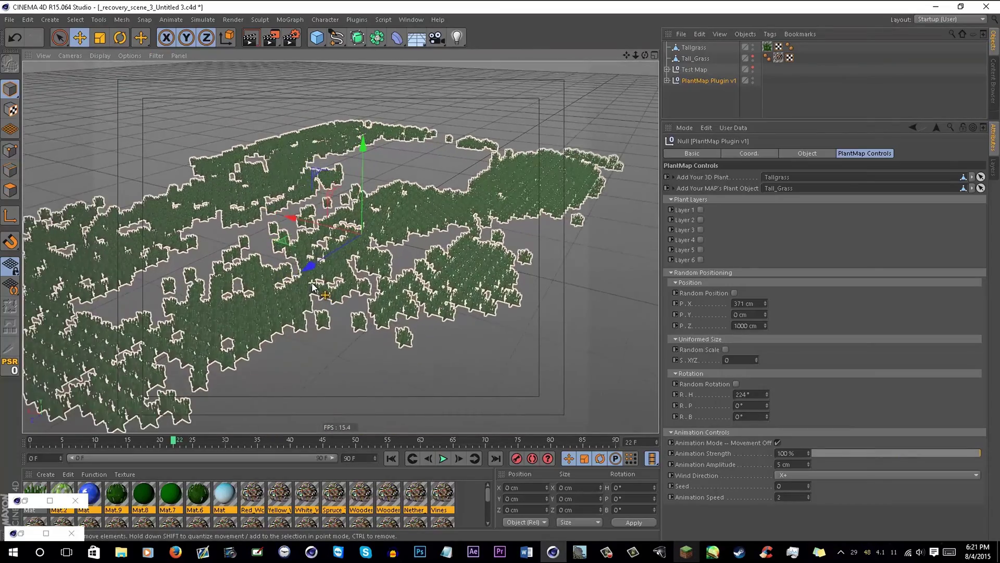
pyautogui.click(391, 458)
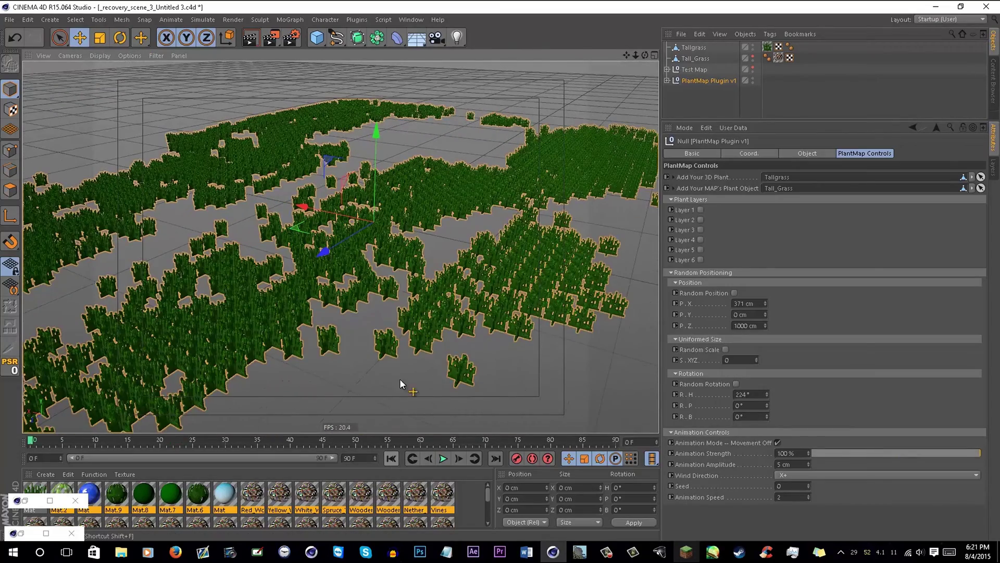
pyautogui.moveTo(340, 265)
pyautogui.keyDown('alt'); pyautogui.mouseDown()
pyautogui.moveTo(392, 265)
pyautogui.moveTo(414, 228)
pyautogui.mouseUp(); pyautogui.keyUp('alt')
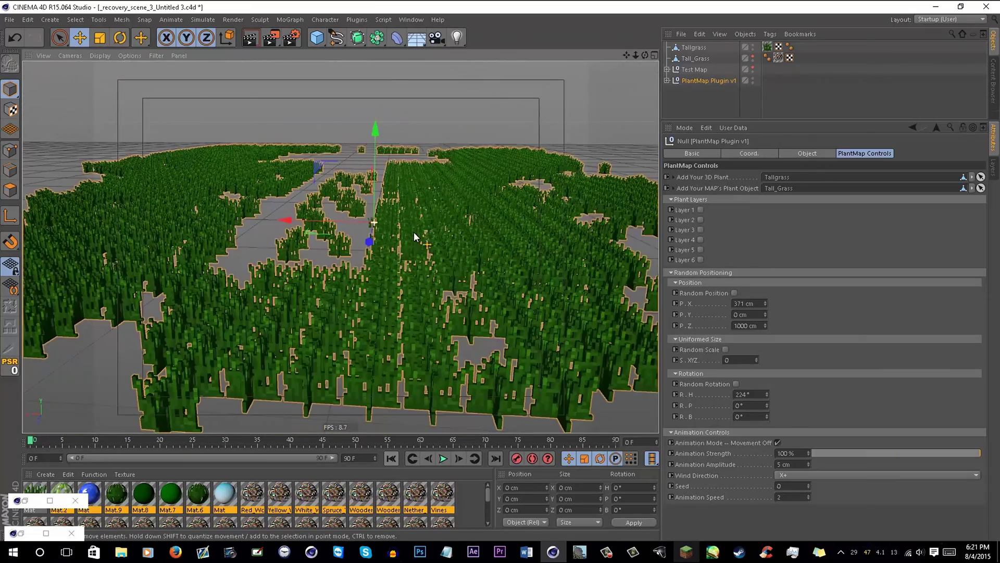
pyautogui.scroll(3, 482, 206)
pyautogui.keyDown('alt'); pyautogui.moveTo(479, 199); pyautogui.dragTo(448, 233, button='middle'); pyautogui.keyUp('alt')
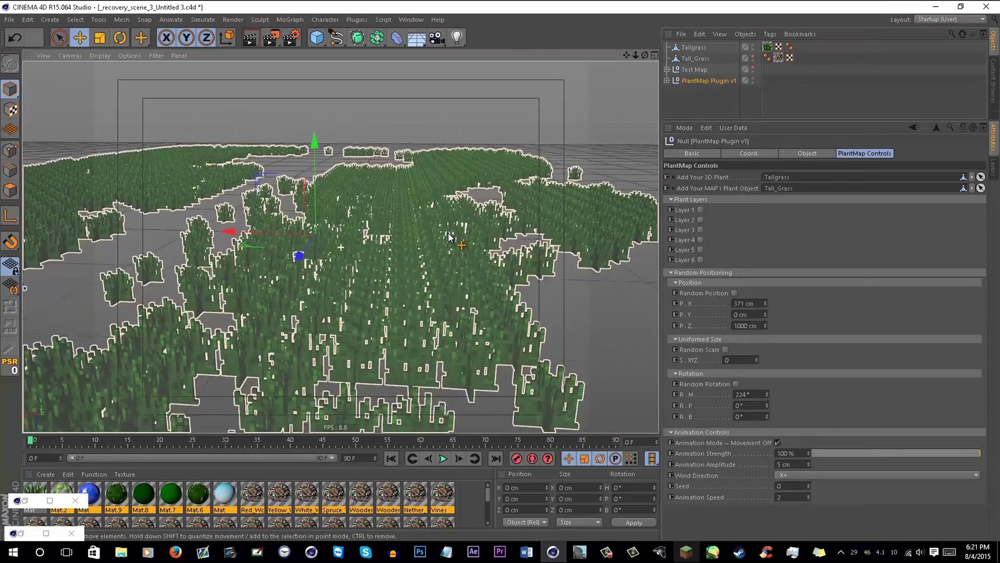
pyautogui.keyDown('alt'); pyautogui.moveTo(447, 232); pyautogui.dragTo(408, 272); pyautogui.keyUp('alt')
pyautogui.scroll(4, 453, 218)
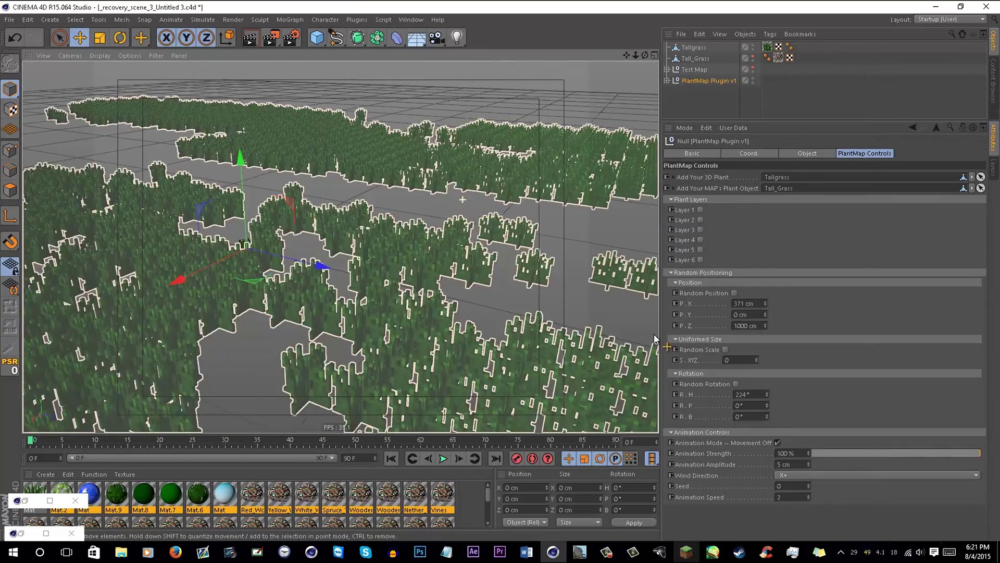
pyautogui.click(778, 442)
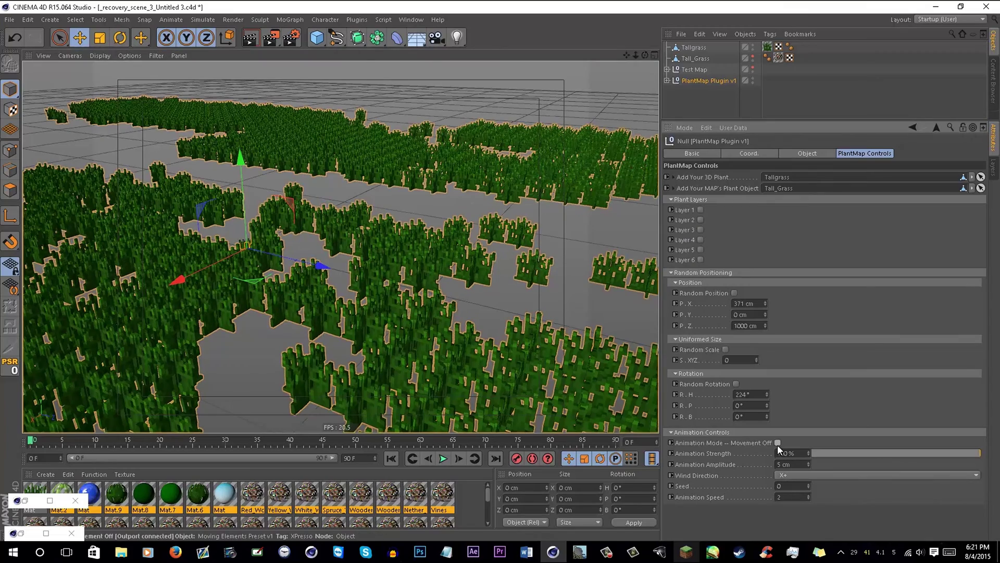
pyautogui.click(443, 458)
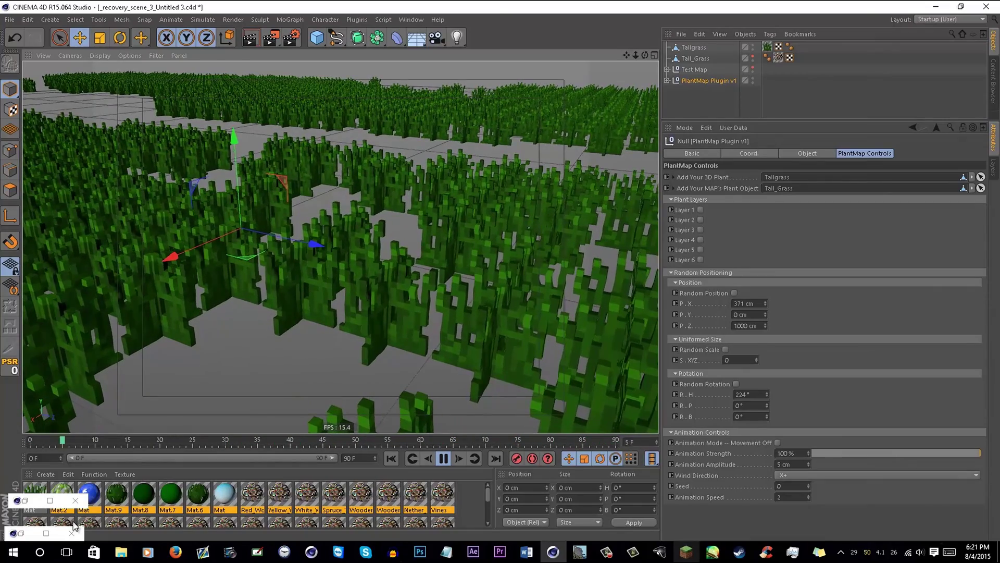
# Preview the Grass Wind object among the Natural presets in the Content Browser, and minimize the browser
pyautogui.click(25, 500)
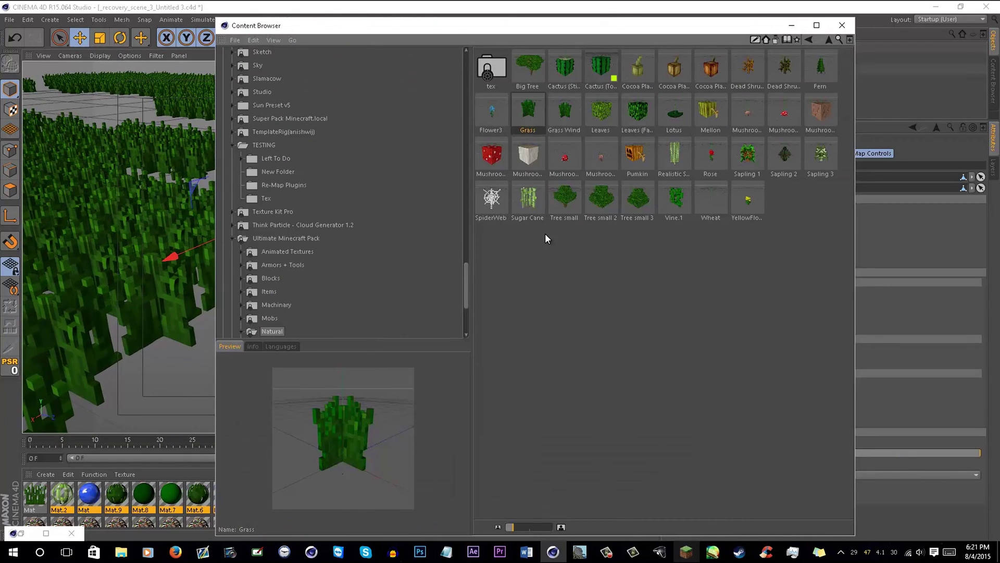
pyautogui.click(564, 110)
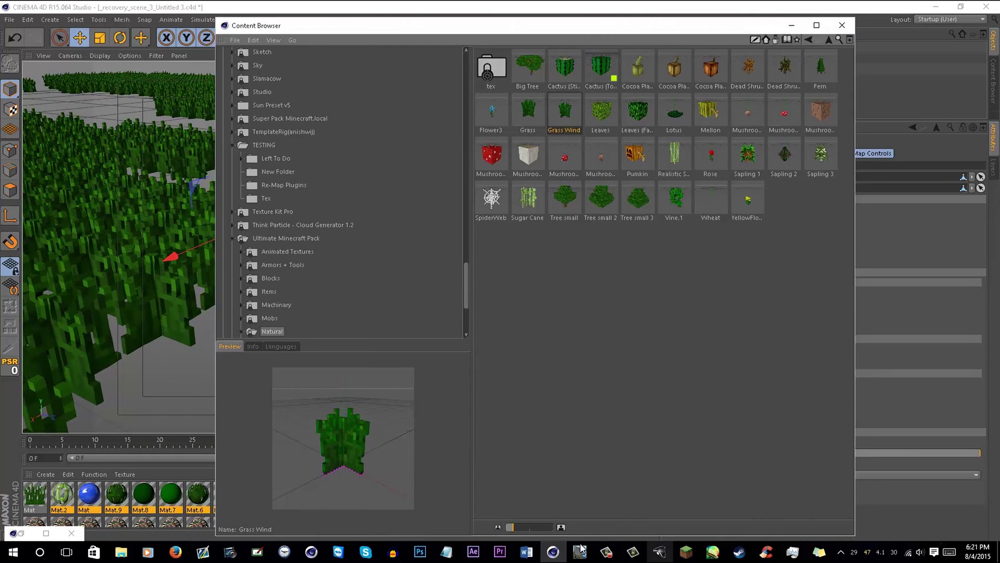
pyautogui.click(607, 551)
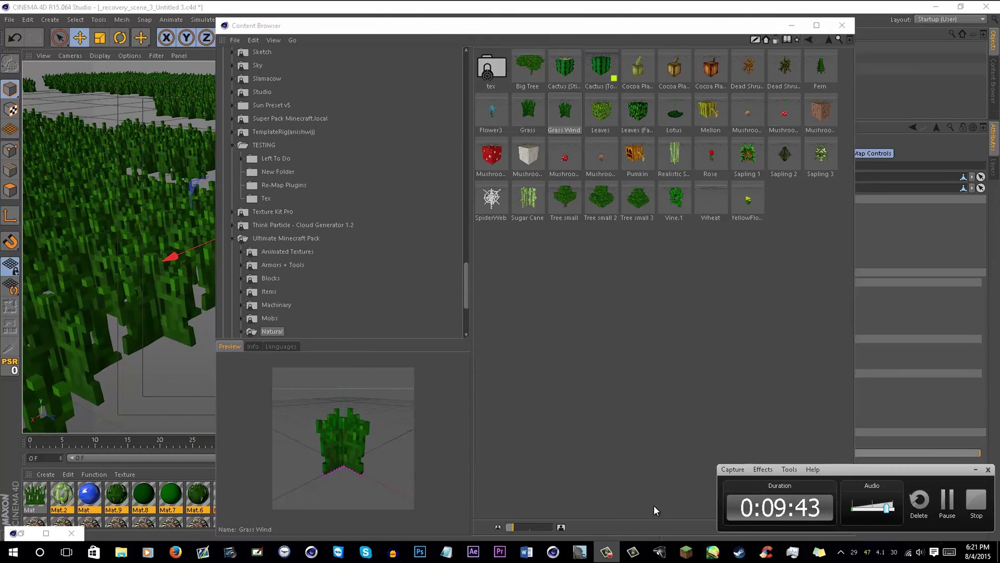
pyautogui.click(956, 507)
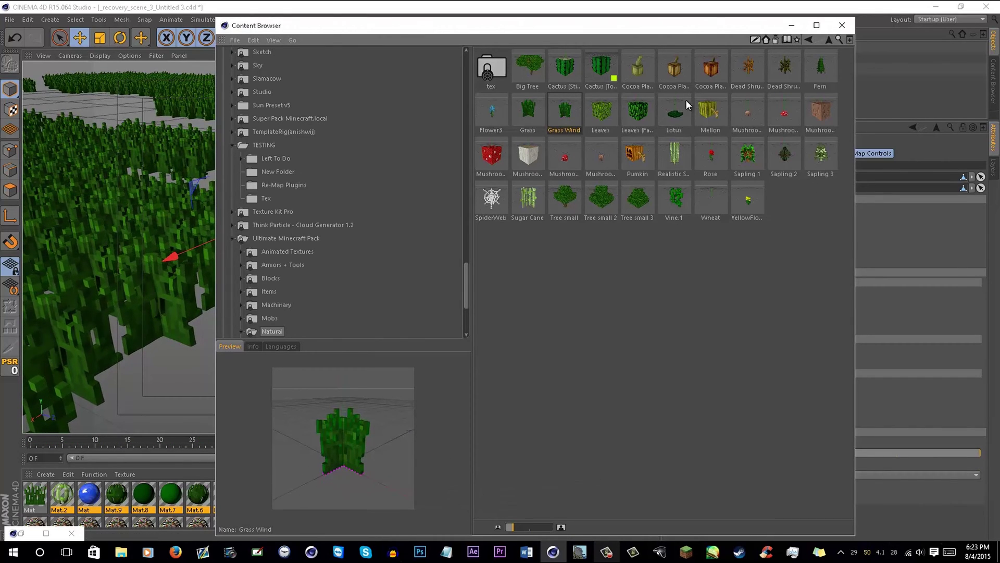
pyautogui.click(791, 25)
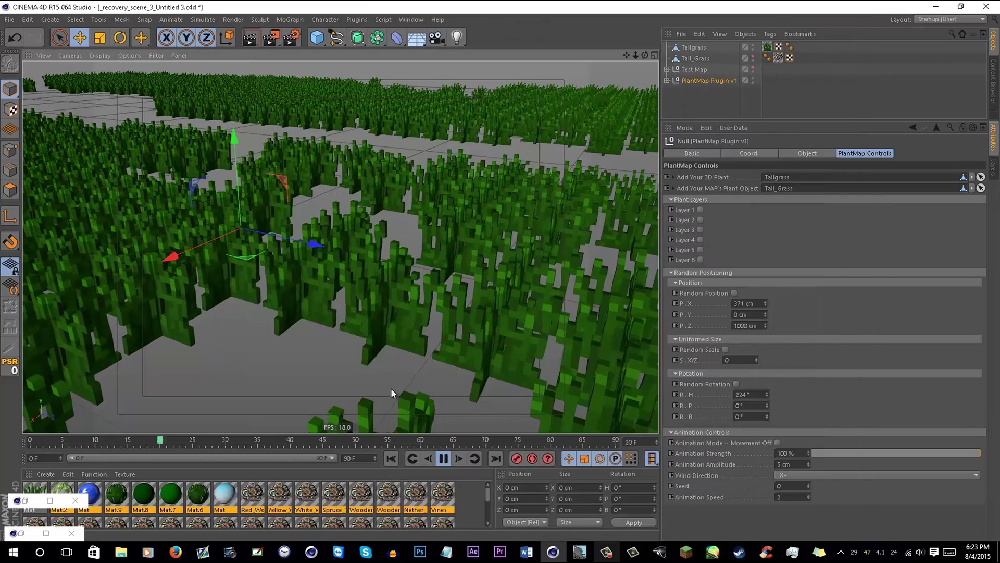
# Set the plants' Animation Strength to 14% while the grass animation plays
pyautogui.scroll(-5, 336, 297)
pyautogui.moveTo(434, 314)
pyautogui.keyDown('alt'); pyautogui.mouseDown()
pyautogui.moveTo(373, 314)
pyautogui.moveTo(428, 317)
pyautogui.mouseUp(); pyautogui.keyUp('alt')
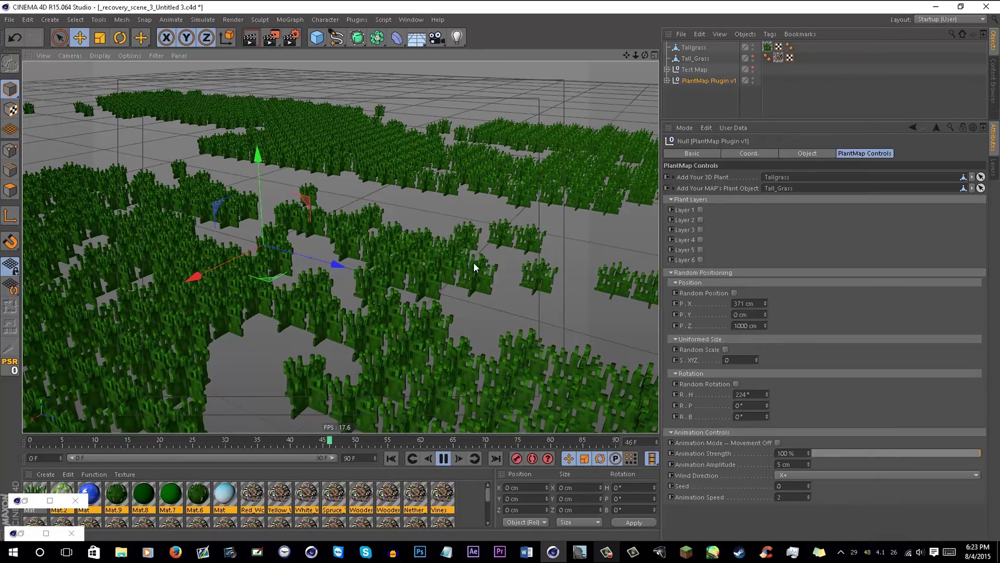
pyautogui.keyDown('alt'); pyautogui.moveTo(476, 264); pyautogui.dragTo(450, 95); pyautogui.keyUp('alt')
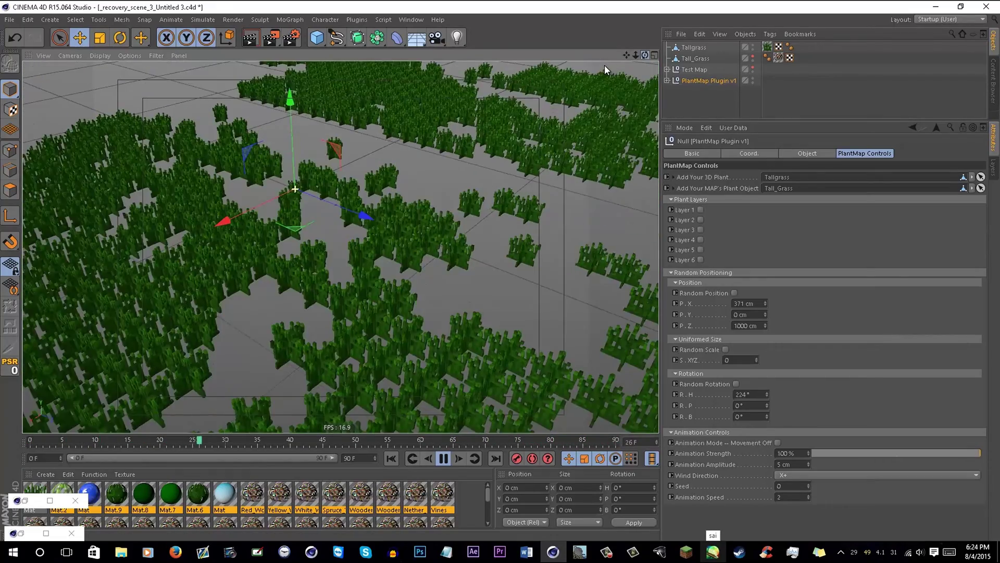
pyautogui.moveTo(601, 65); pyautogui.dragTo(574, 68)
pyautogui.scroll(4, 346, 270)
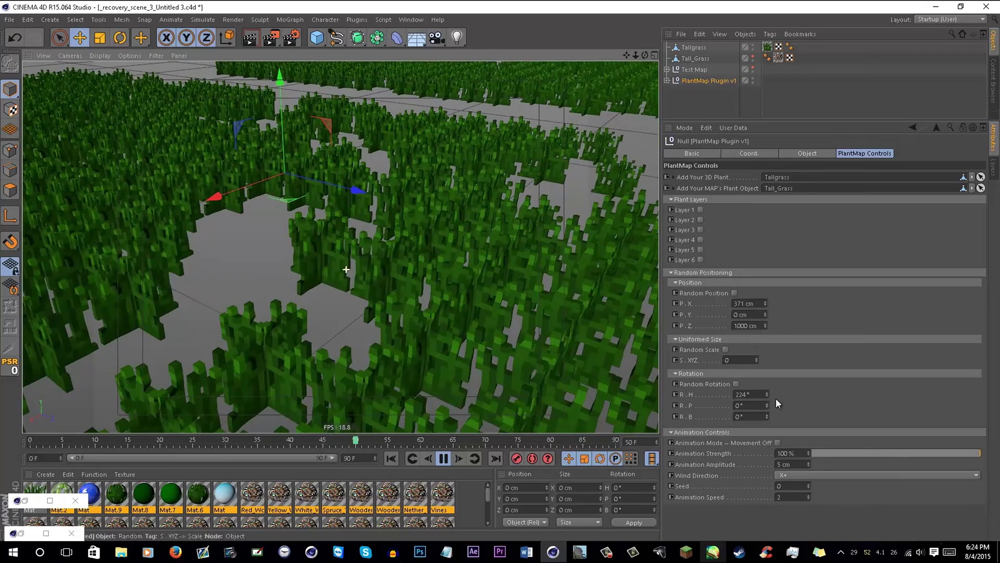
pyautogui.click(835, 453)
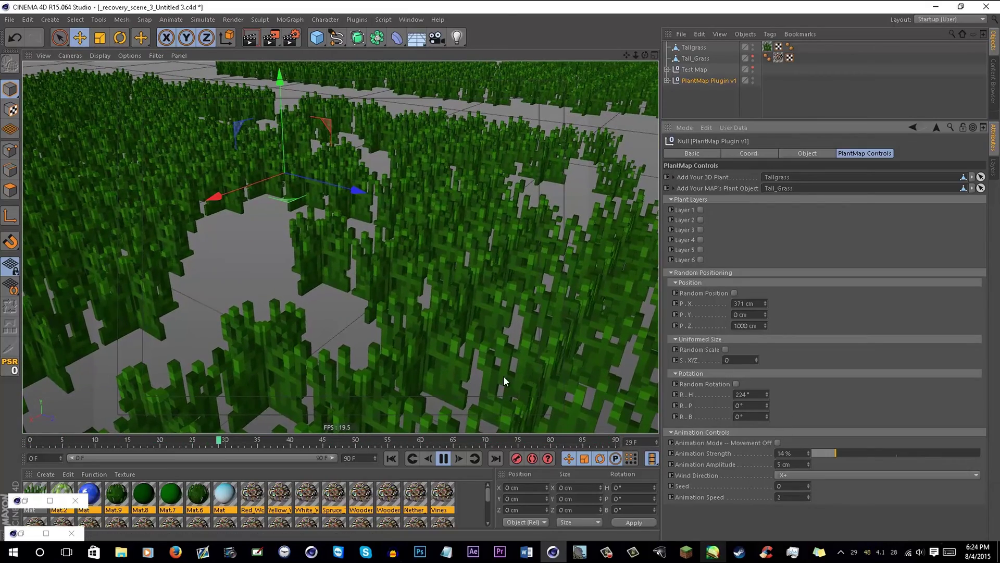
# Examine the playing grass animation at the reduced strength, both up close and from farther away
pyautogui.scroll(1, 479, 370)
pyautogui.scroll(4, 467, 368)
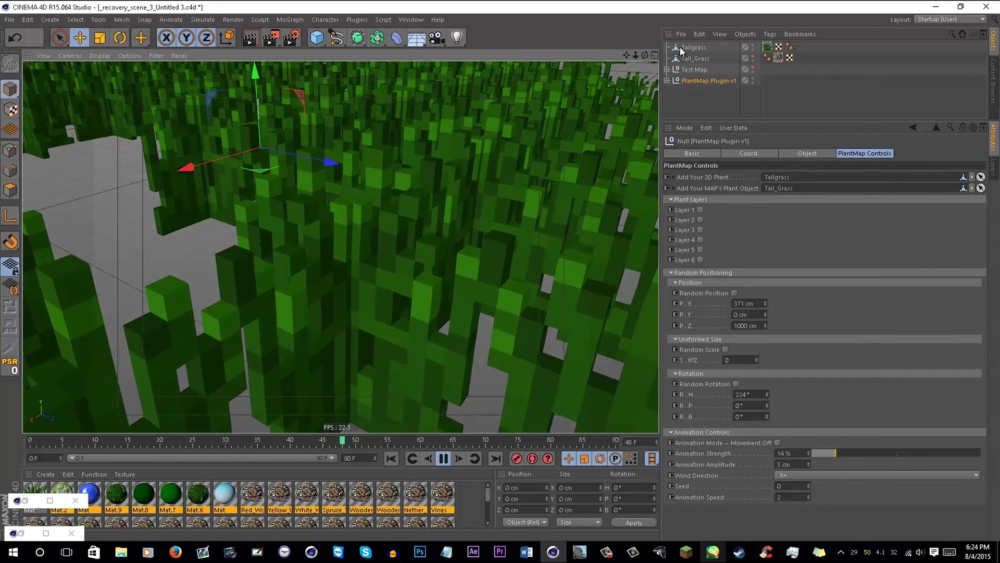
pyautogui.moveTo(625, 54); pyautogui.dragTo(592, 119)
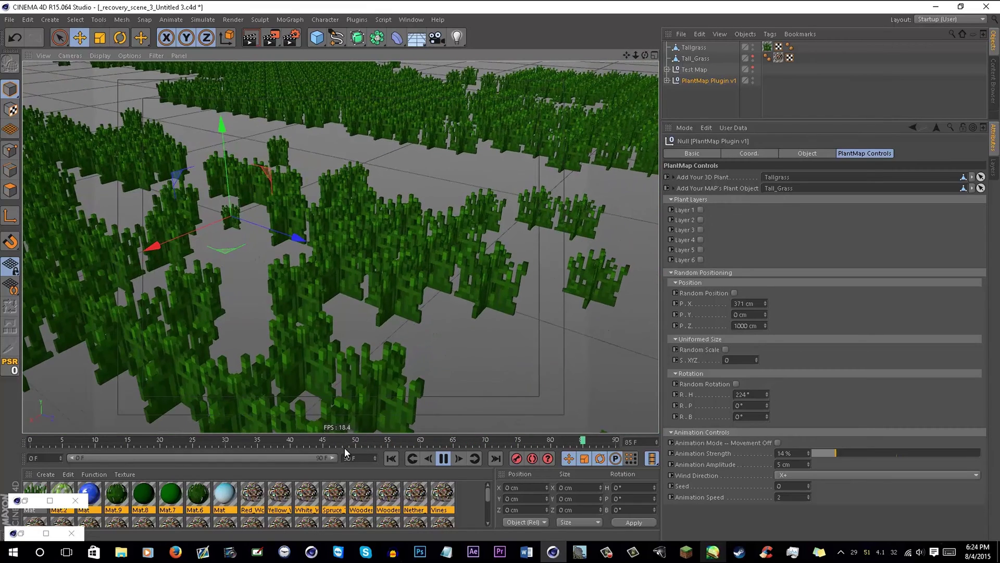
pyautogui.scroll(5, 383, 301)
pyautogui.scroll(-2, 383, 281)
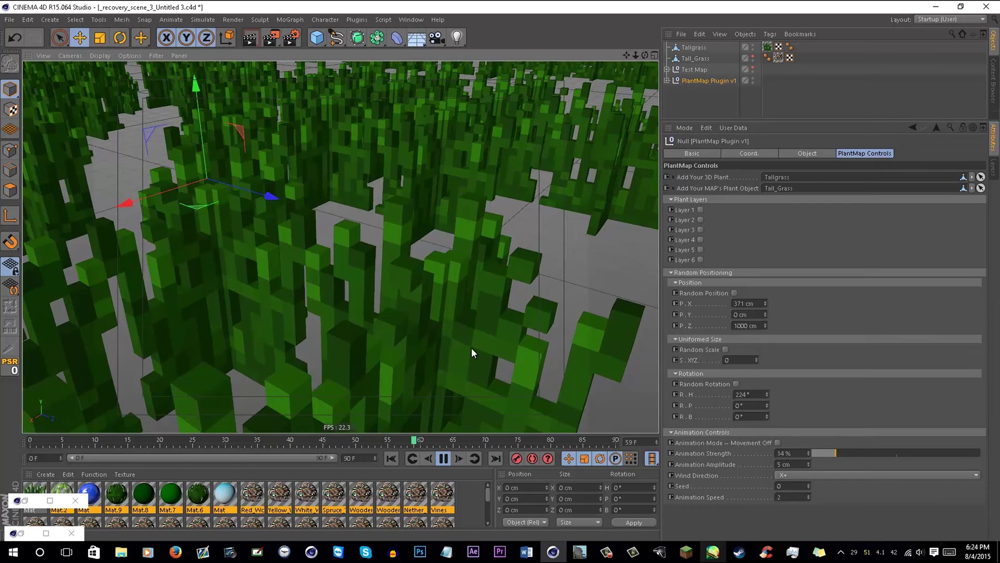
pyautogui.scroll(-5, 465, 334)
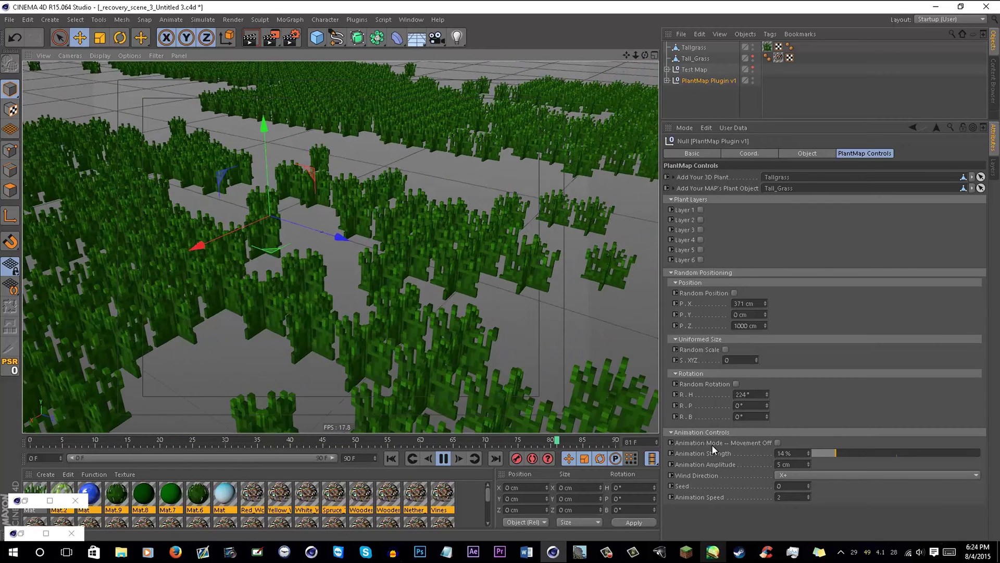
# Set the plants' Animation Amplitude to 30 cm
pyautogui.moveTo(793, 464); pyautogui.dragTo(607, 434)
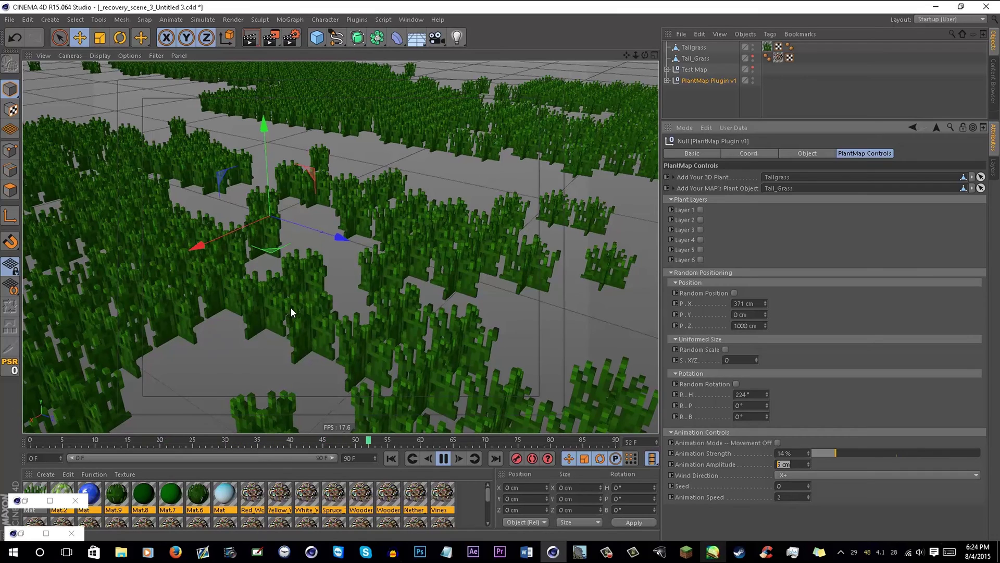
pyautogui.scroll(2, 219, 371)
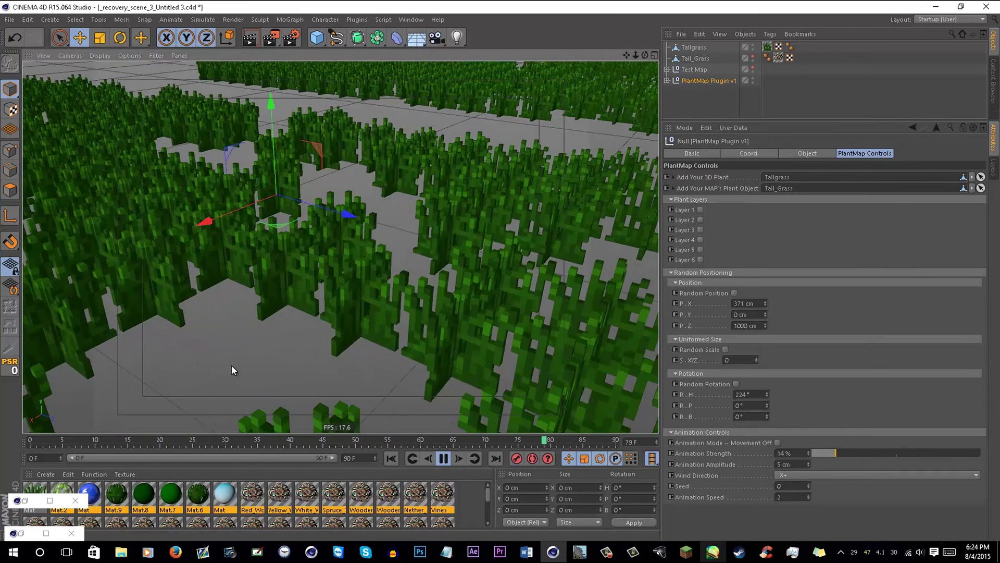
pyautogui.scroll(3, 255, 366)
pyautogui.scroll(-2, 277, 352)
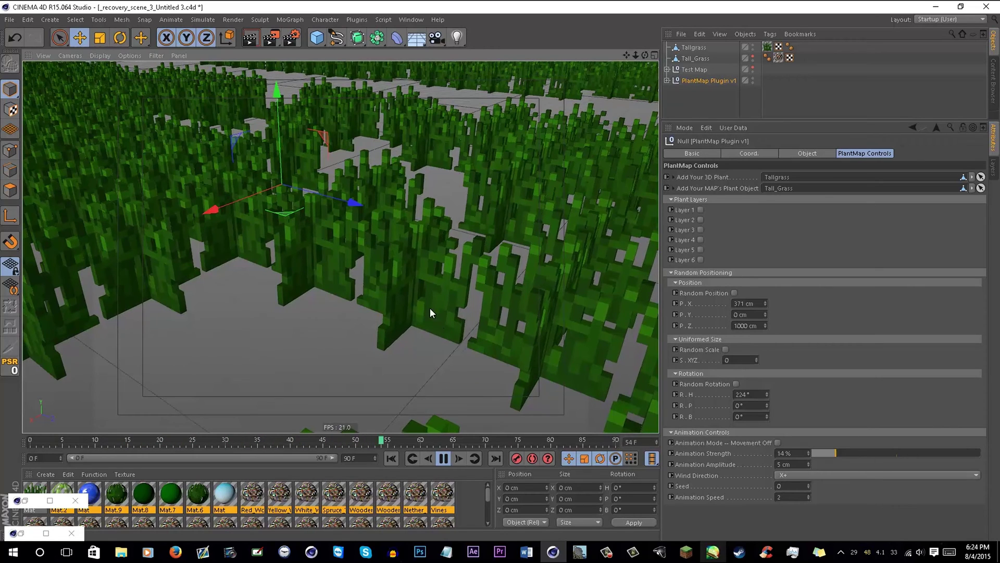
pyautogui.moveTo(794, 464); pyautogui.dragTo(649, 449)
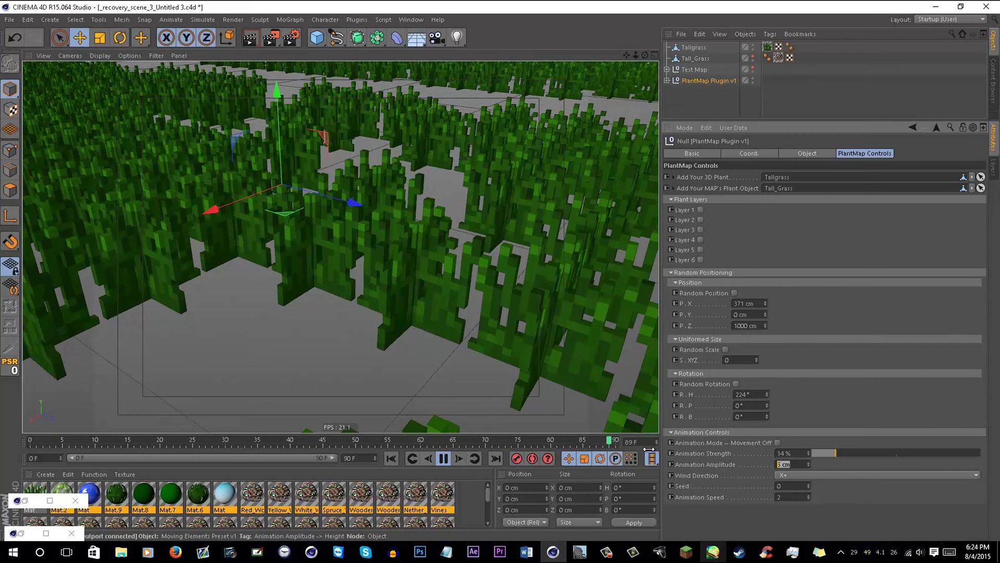
pyautogui.write('30')
pyautogui.press('Return')
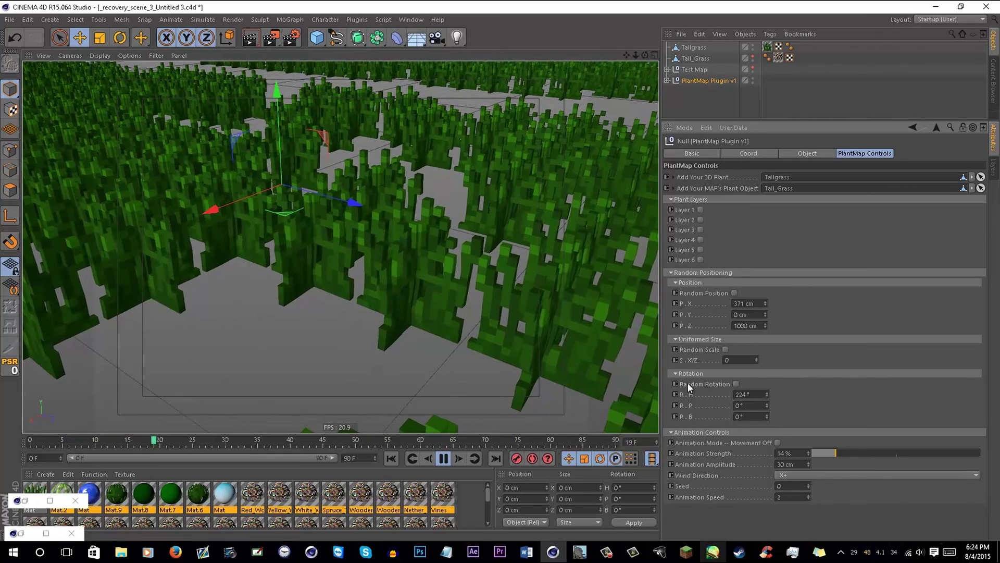
# Set the plants' Animation Amplitude to 15 cm and view the playing grass from a higher angle
pyautogui.moveTo(798, 464); pyautogui.dragTo(733, 458)
pyautogui.write('15')
pyautogui.press('Return')
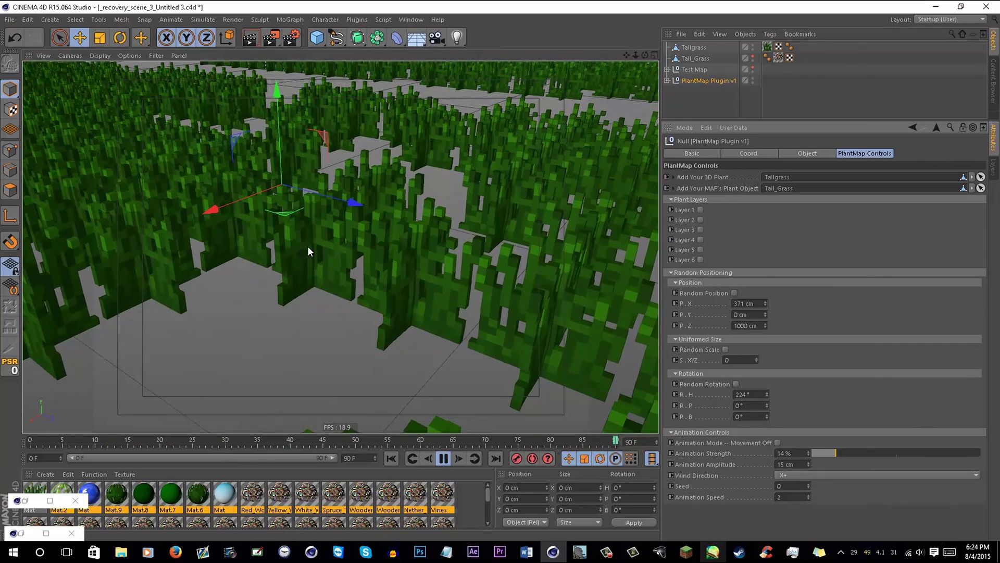
pyautogui.keyDown('alt'); pyautogui.moveTo(451, 188); pyautogui.dragTo(417, 291); pyautogui.keyUp('alt')
pyautogui.scroll(5, 417, 289)
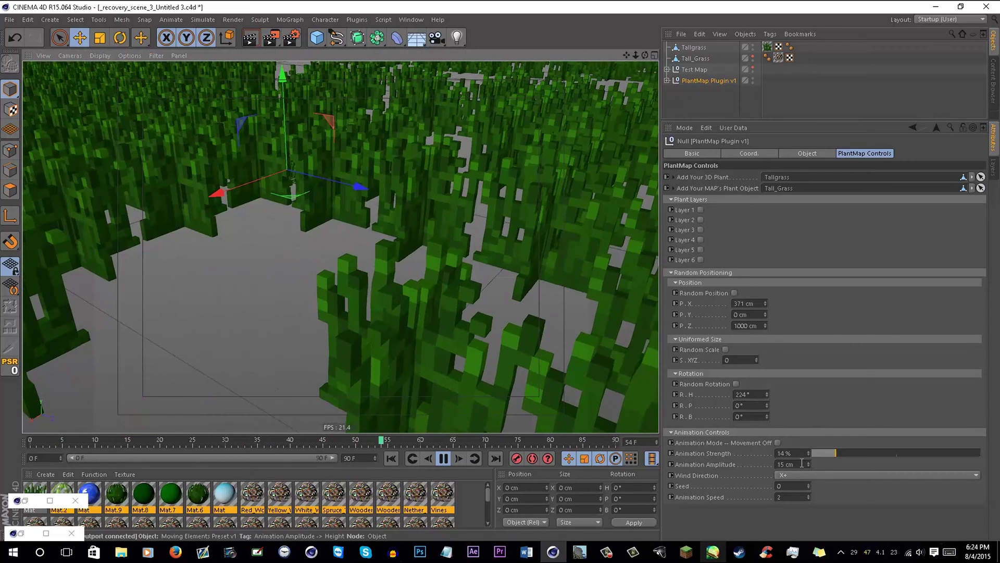
# Set the plants' Animation Amplitude to 5 cm and view the grass movement up close
pyautogui.moveTo(802, 463); pyautogui.dragTo(727, 457)
pyautogui.write('5')
pyautogui.press('Return')
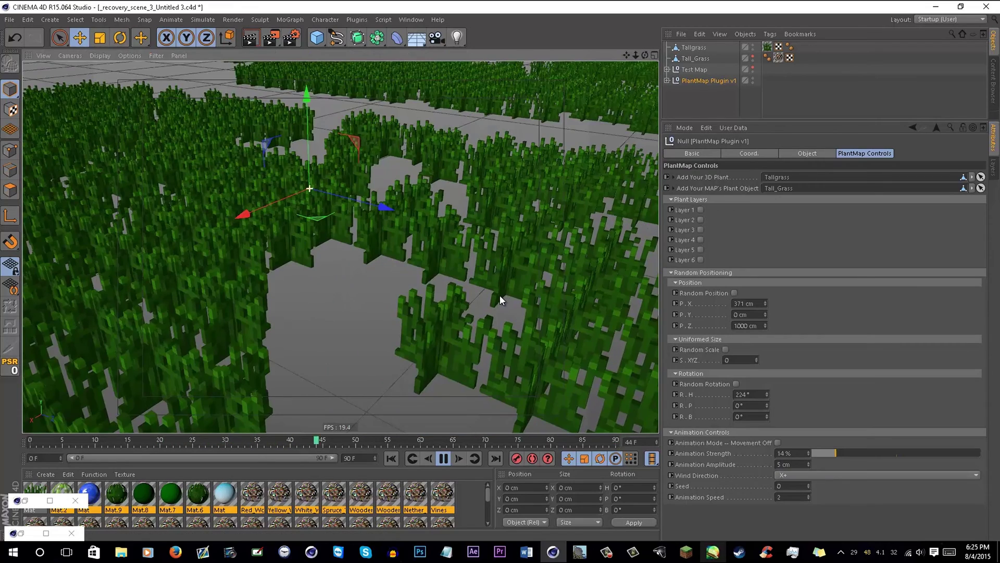
pyautogui.keyDown('alt'); pyautogui.moveTo(500, 297); pyautogui.dragTo(473, 292); pyautogui.keyUp('alt')
pyautogui.scroll(2, 473, 291)
pyautogui.scroll(2, 332, 377)
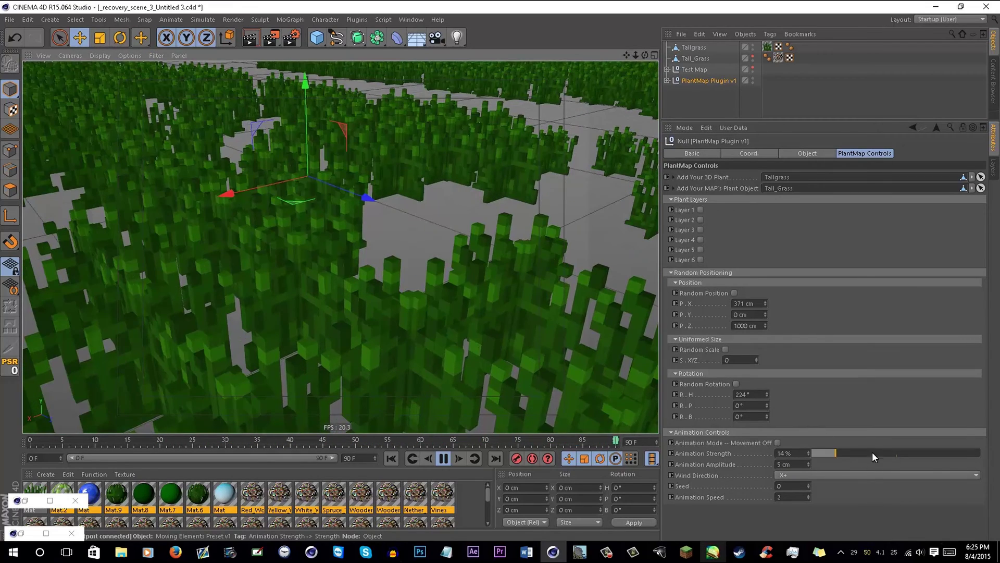
# Set the plants' Animation Strength to 100% and the Animation Amplitude to 30 cm
pyautogui.moveTo(892, 451); pyautogui.dragTo(982, 452)
pyautogui.moveTo(802, 465); pyautogui.dragTo(671, 464)
pyautogui.write('30')
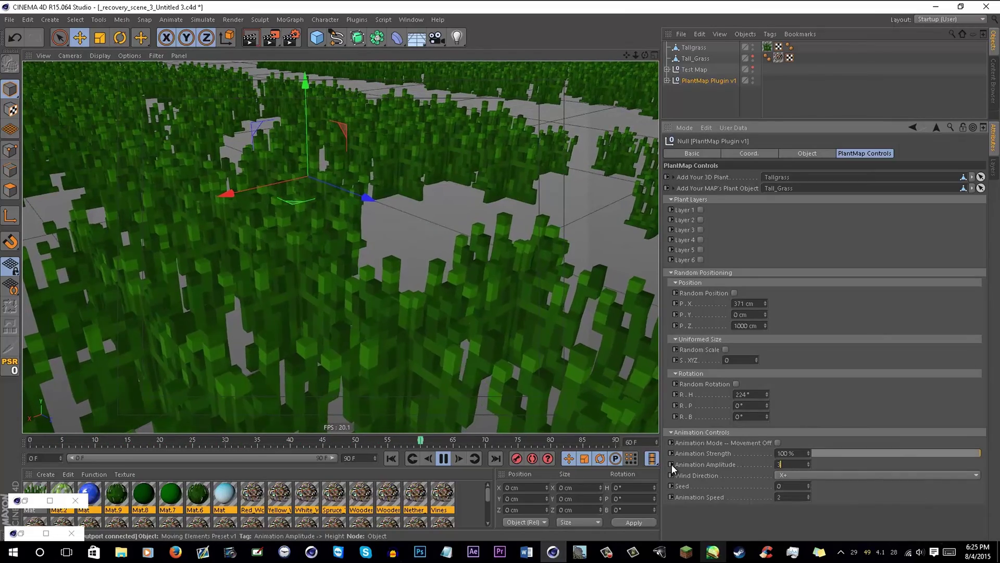
pyautogui.press('Return')
pyautogui.scroll(-3, 306, 237)
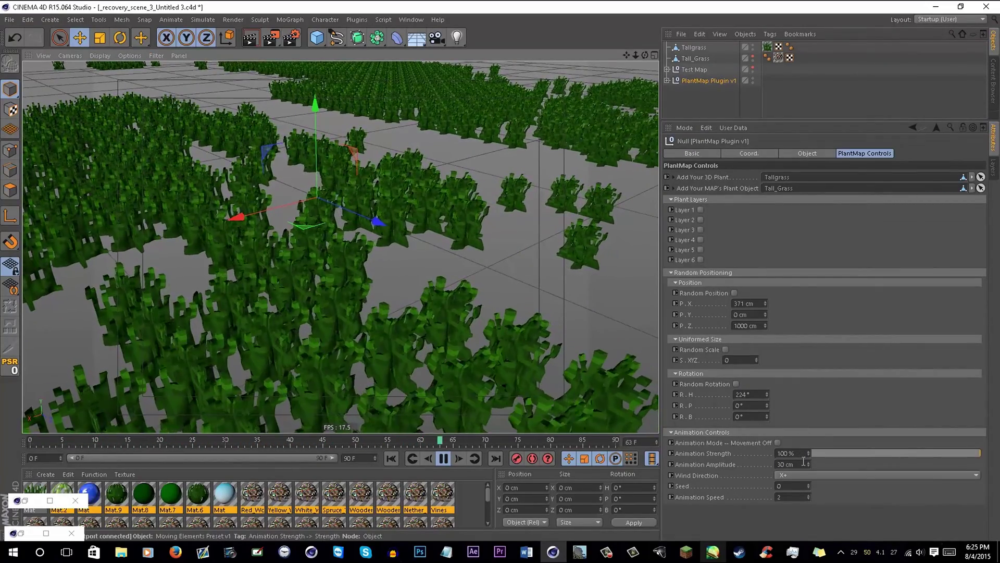
# Set the Animation Amplitude to 15 cm with the strength kept at its maximum
pyautogui.click(791, 464)
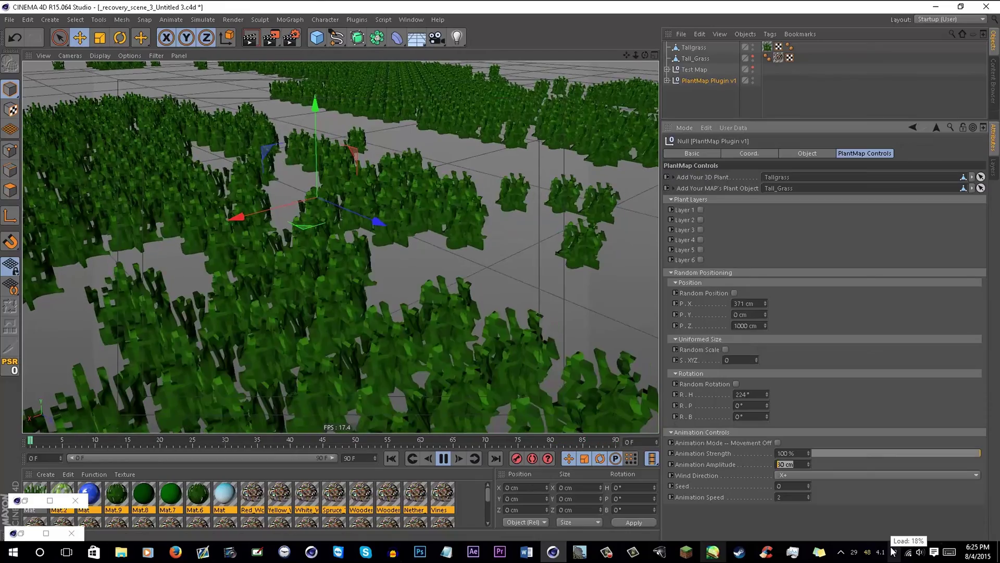
pyautogui.write('15')
pyautogui.press('Return')
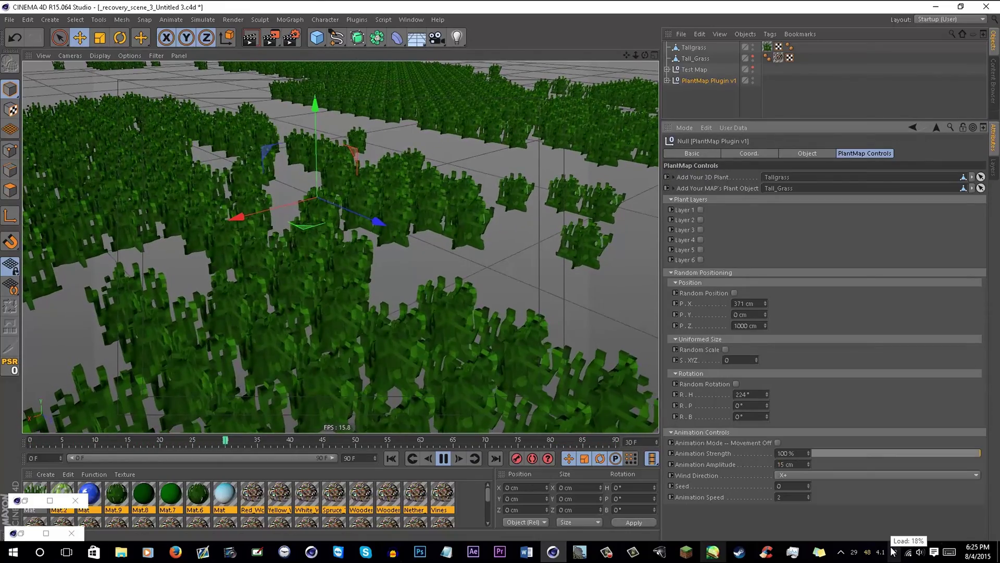
# Set the Animation Amplitude to 5 cm for a subtler grass movement at full strength
pyautogui.click(798, 474)
pyautogui.click(742, 464)
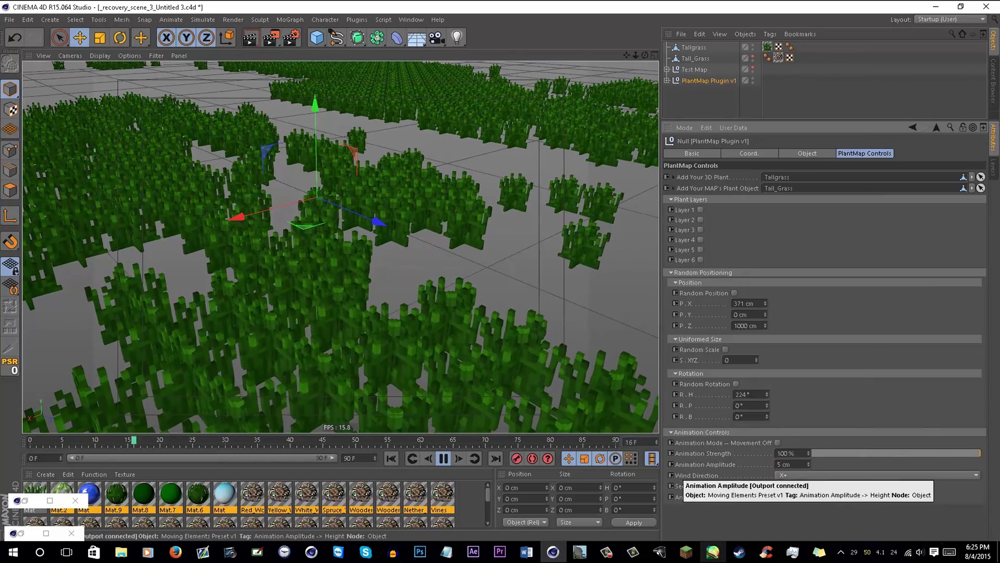
pyautogui.write('5')
pyautogui.press('Return')
pyautogui.scroll(3, 405, 362)
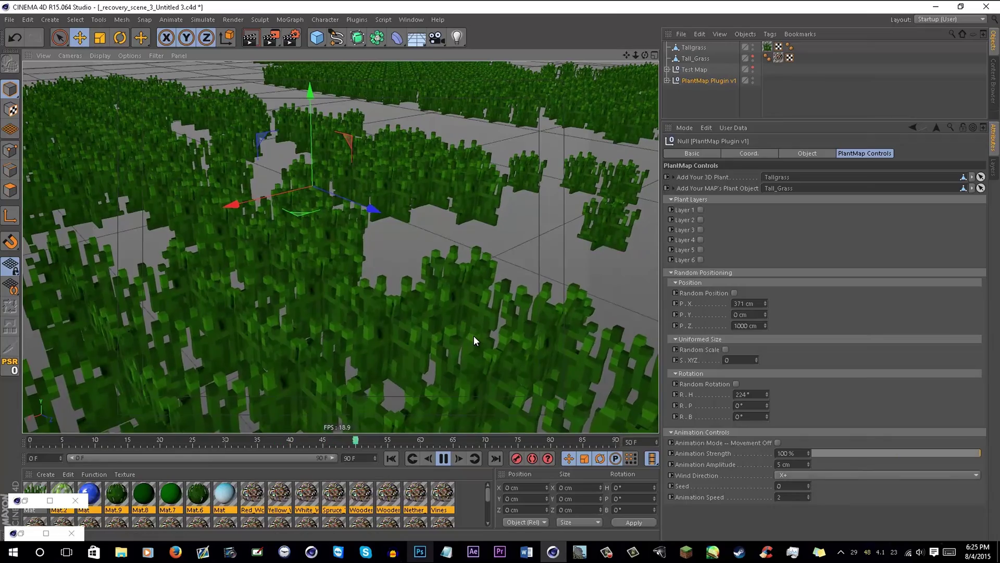
# Examine how the grass sways at full strength and low amplitude, from far away, up close and from different angles
pyautogui.scroll(-3, 474, 335)
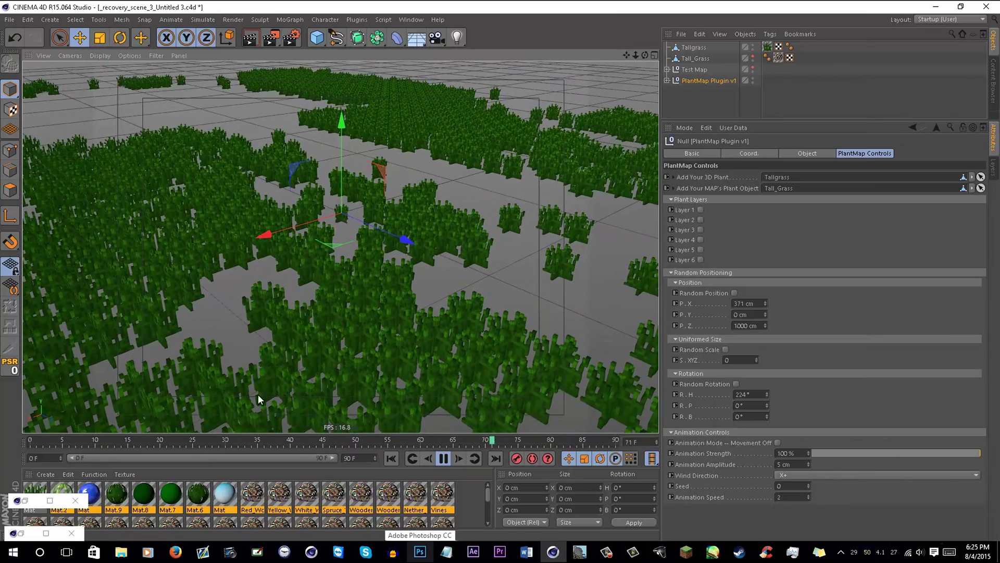
pyautogui.scroll(-3, 483, 212)
pyautogui.scroll(3, 501, 273)
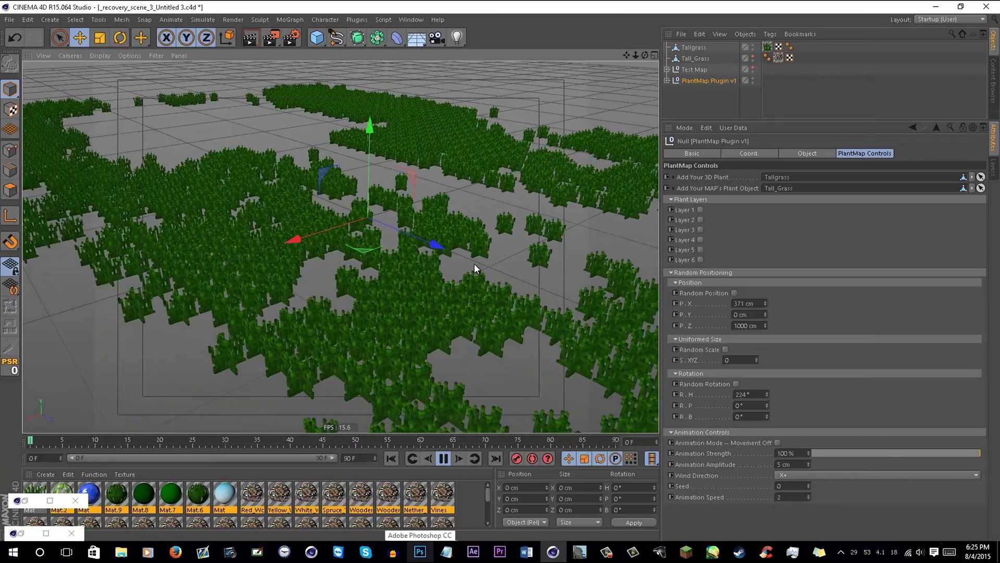
pyautogui.keyDown('alt'); pyautogui.moveTo(503, 284); pyautogui.dragTo(554, 295); pyautogui.keyUp('alt')
pyautogui.keyDown('alt'); pyautogui.moveTo(554, 296); pyautogui.dragTo(576, 262, button='right'); pyautogui.keyUp('alt')
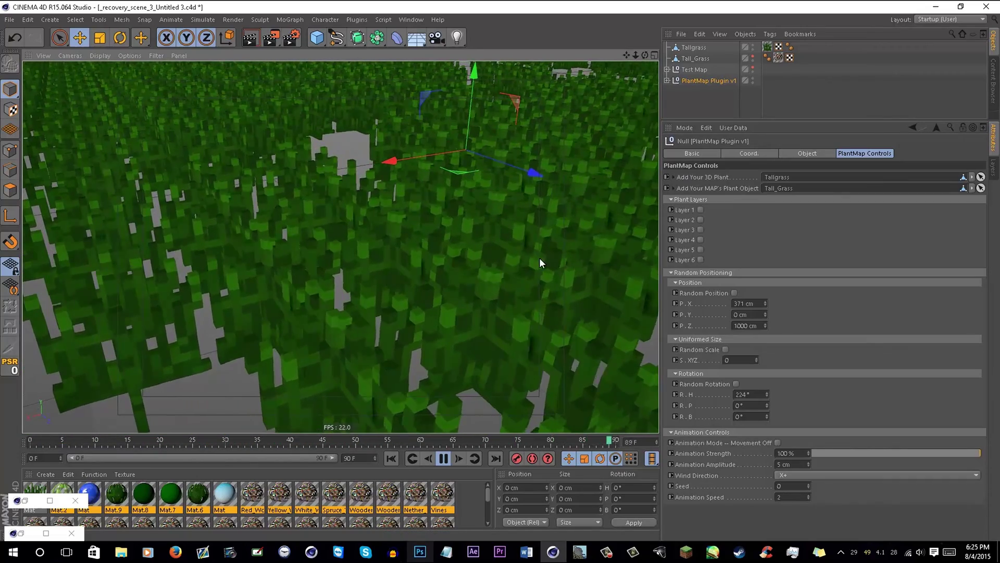
pyautogui.scroll(-3, 521, 261)
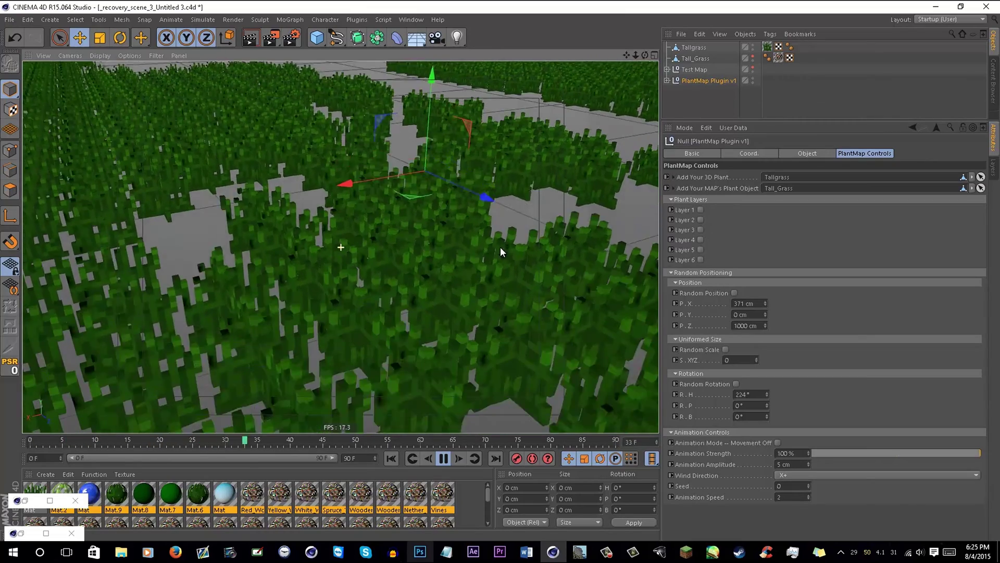
pyautogui.scroll(5, 454, 270)
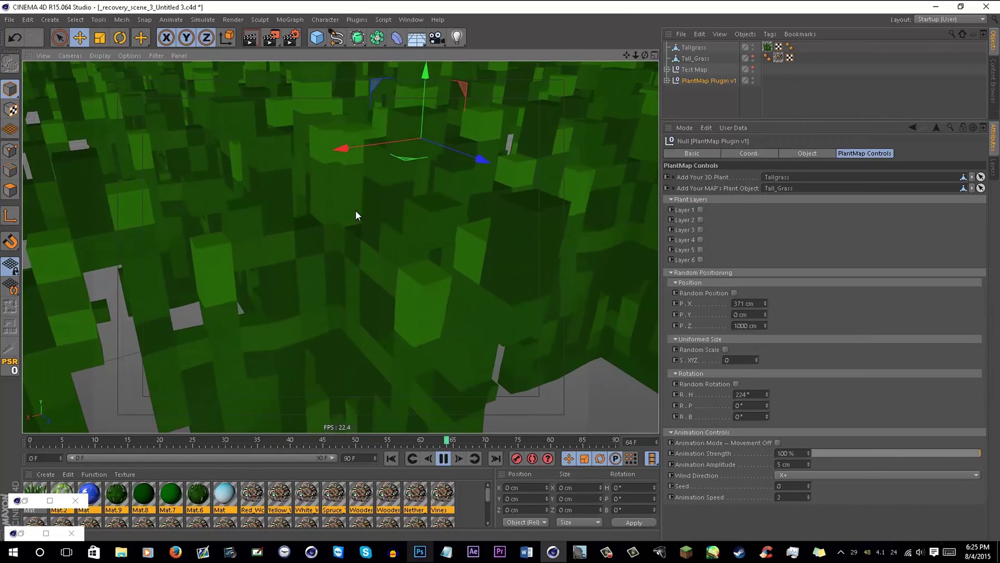
pyautogui.scroll(-4, 400, 269)
pyautogui.scroll(-5, 436, 298)
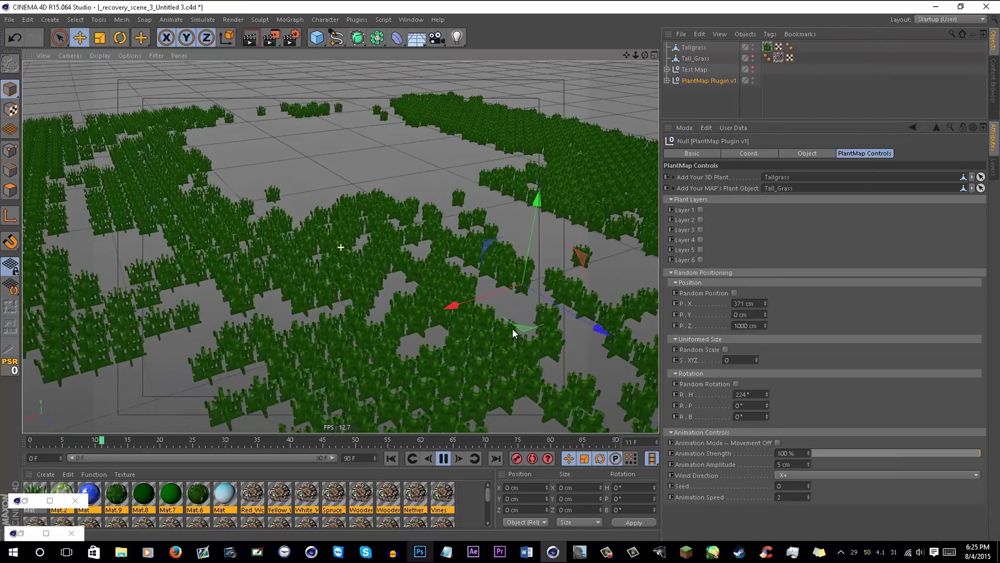
pyautogui.keyDown('alt'); pyautogui.moveTo(513, 329); pyautogui.dragTo(396, 234, button='middle'); pyautogui.keyUp('alt')
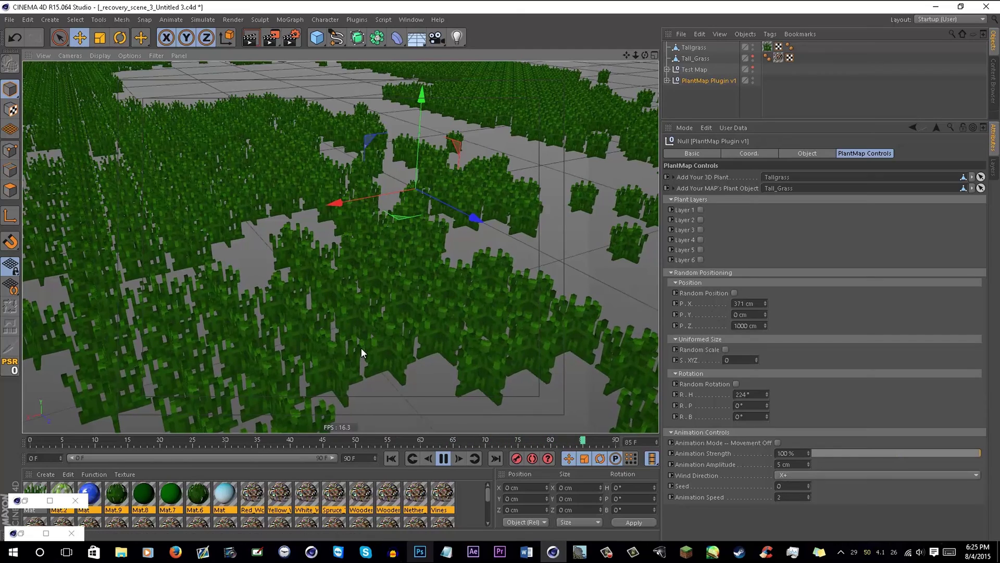
pyautogui.scroll(3, 361, 347)
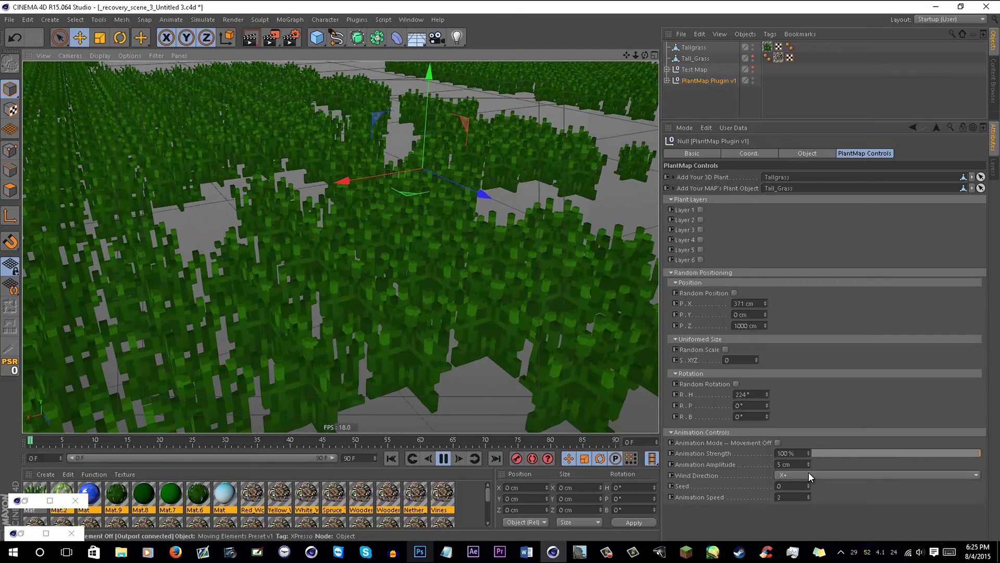
# Try the -X Wind Direction on the playing grass, and return it to X+
pyautogui.click(810, 473)
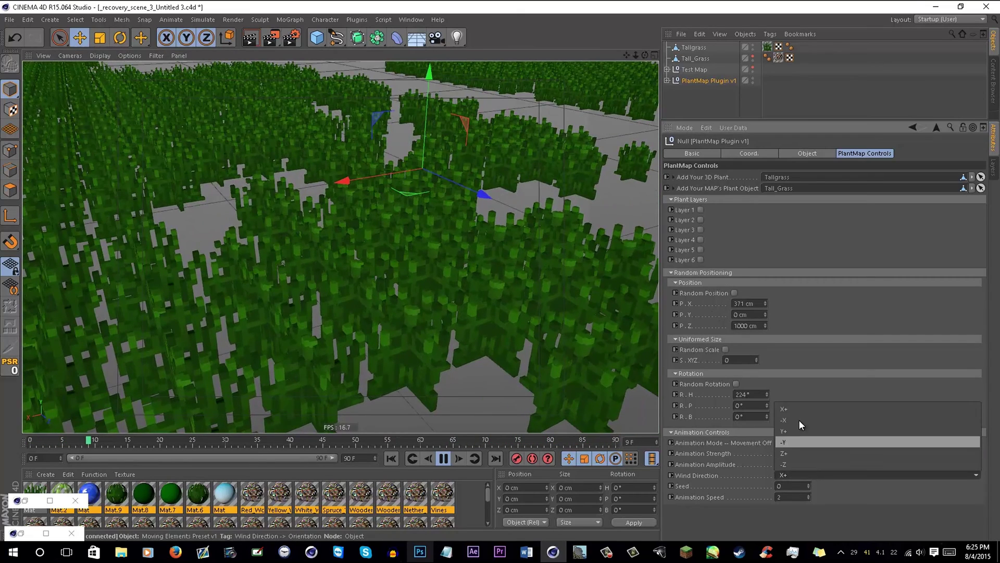
pyautogui.click(791, 419)
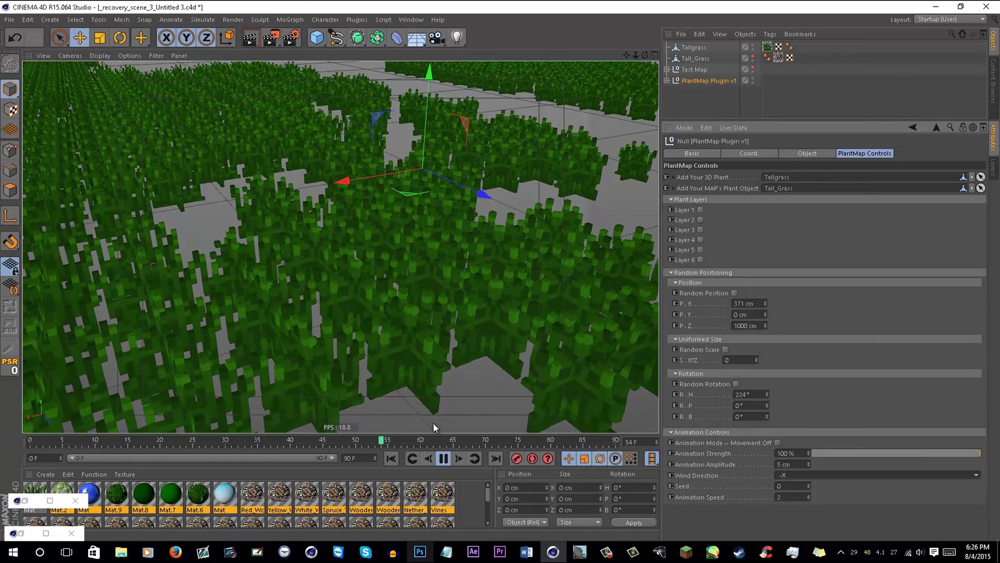
pyautogui.click(816, 471)
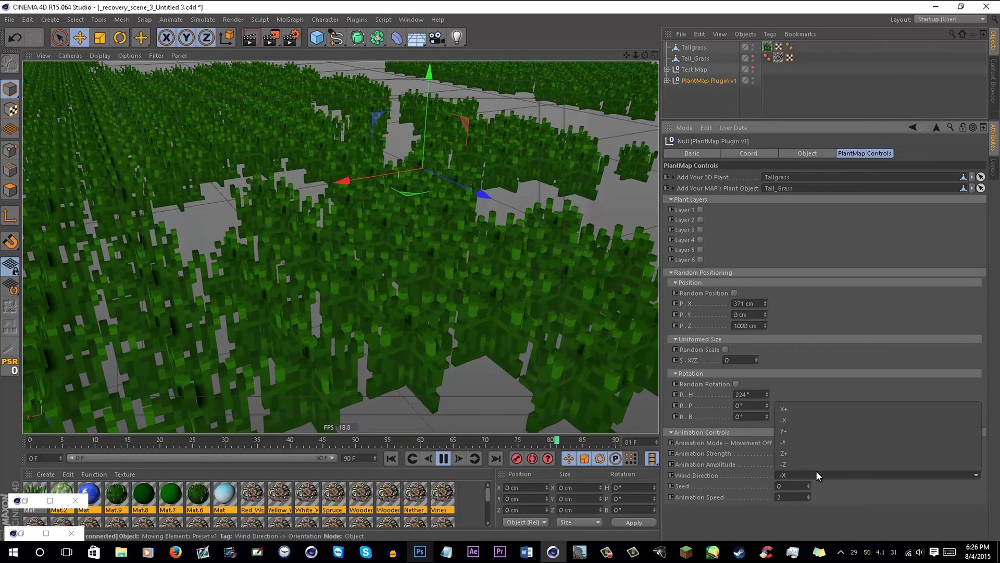
pyautogui.click(783, 407)
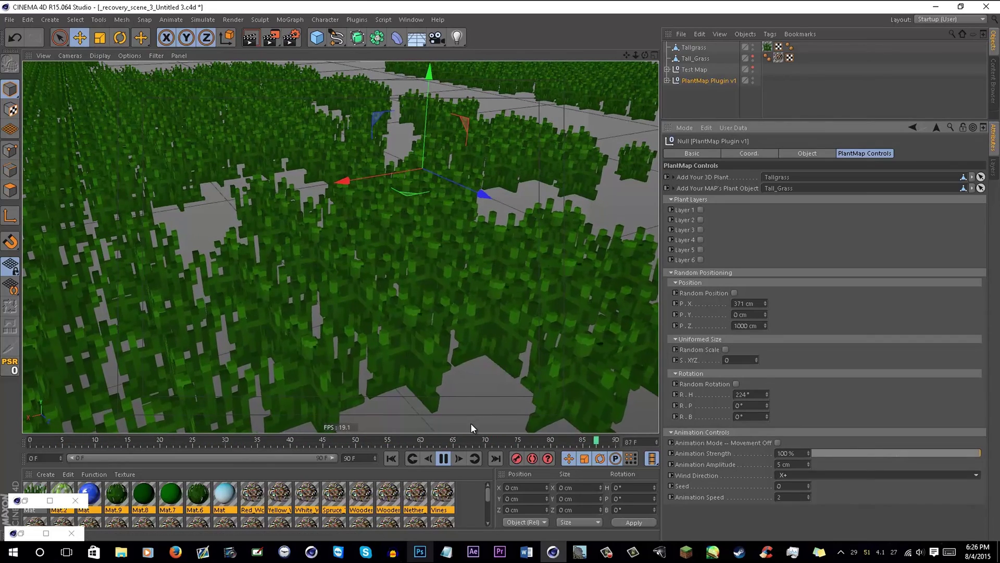
# Try the Y+ and -Y Wind Directions on the grass and compare the motion from near and far
pyautogui.click(838, 471)
pyautogui.click(799, 430)
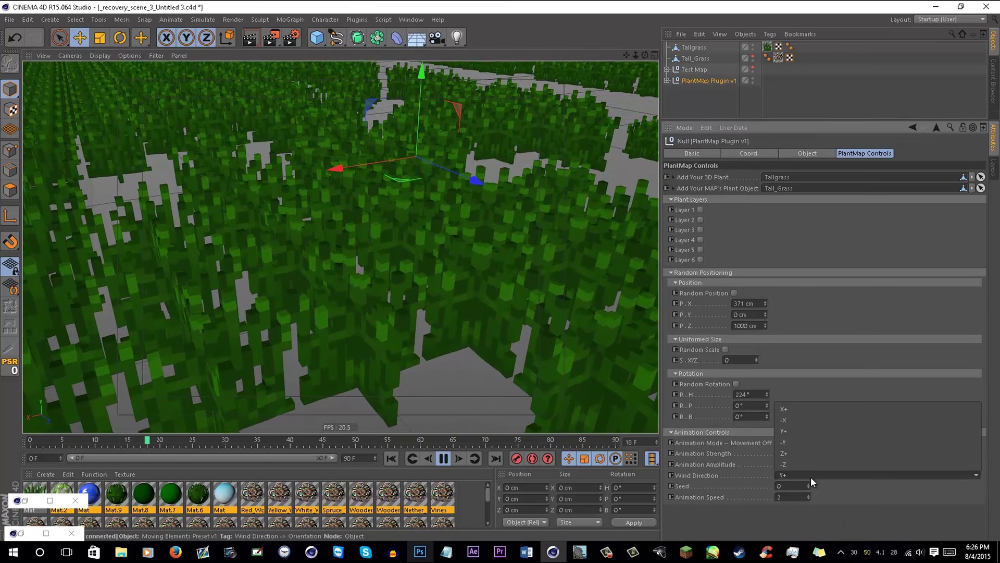
pyautogui.click(806, 475)
pyautogui.click(795, 443)
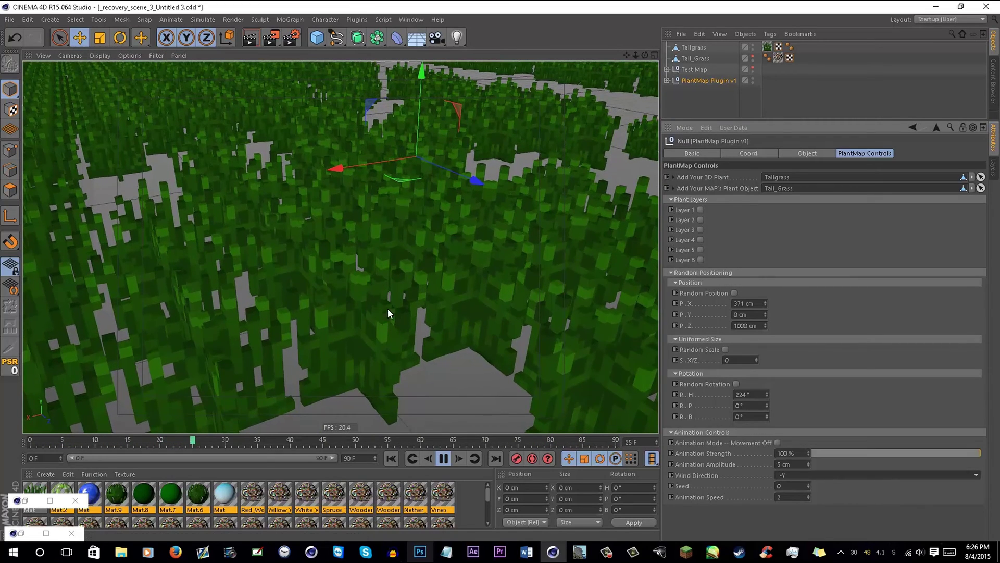
pyautogui.scroll(-5, 493, 317)
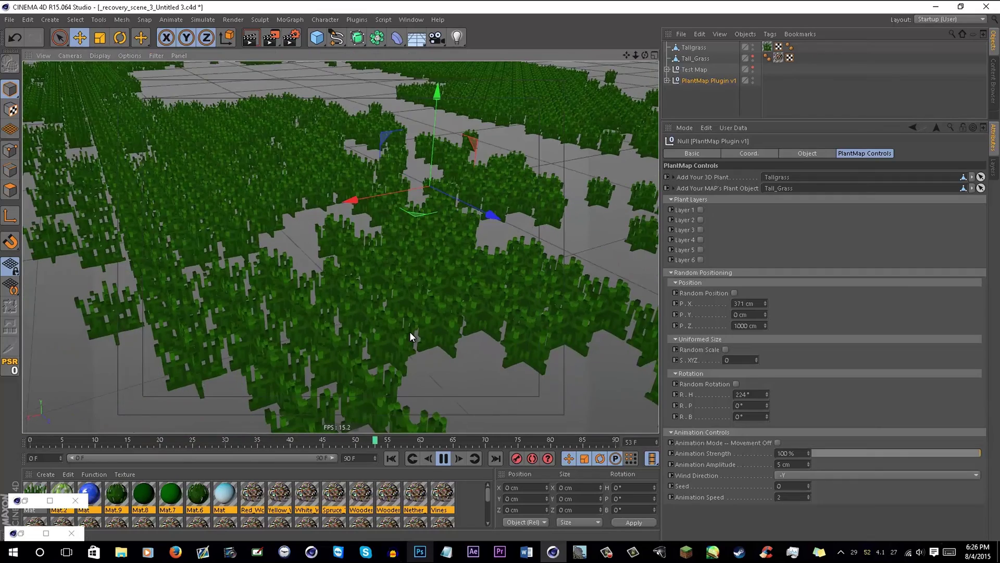
pyautogui.scroll(2, 409, 331)
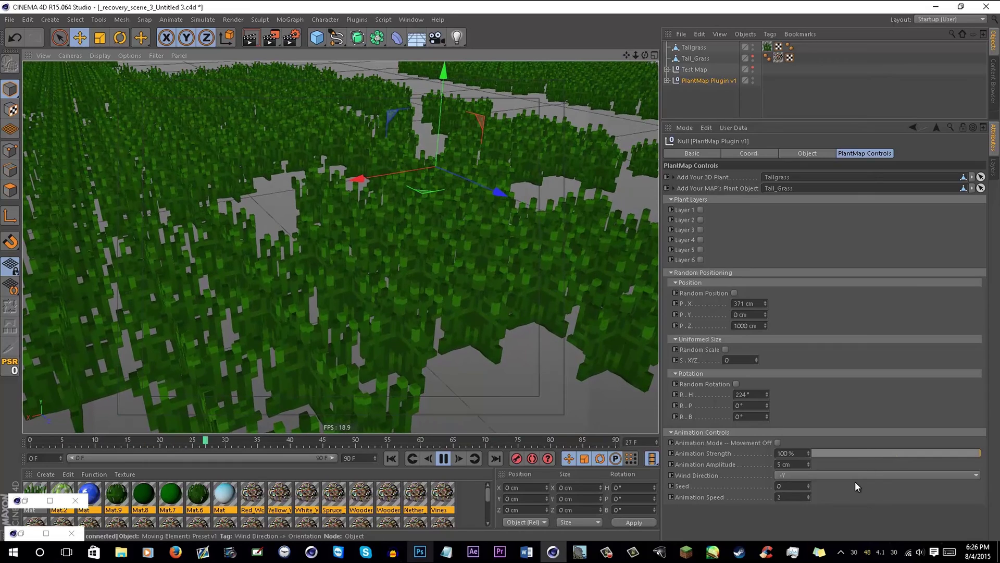
# Try the Z+ Wind Direction on the grass, and set the direction back to X+
pyautogui.click(824, 474)
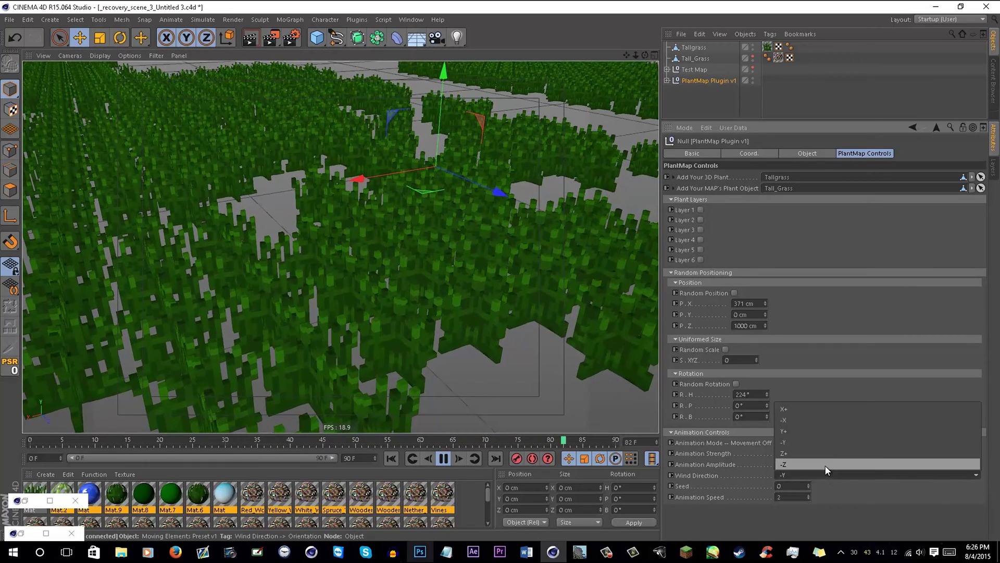
pyautogui.click(826, 457)
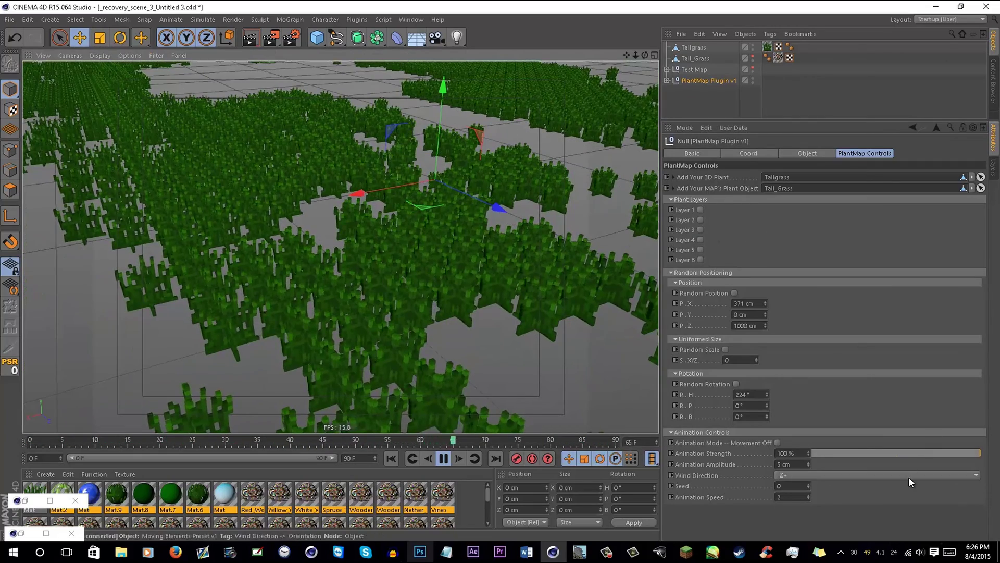
pyautogui.click(896, 475)
pyautogui.click(843, 407)
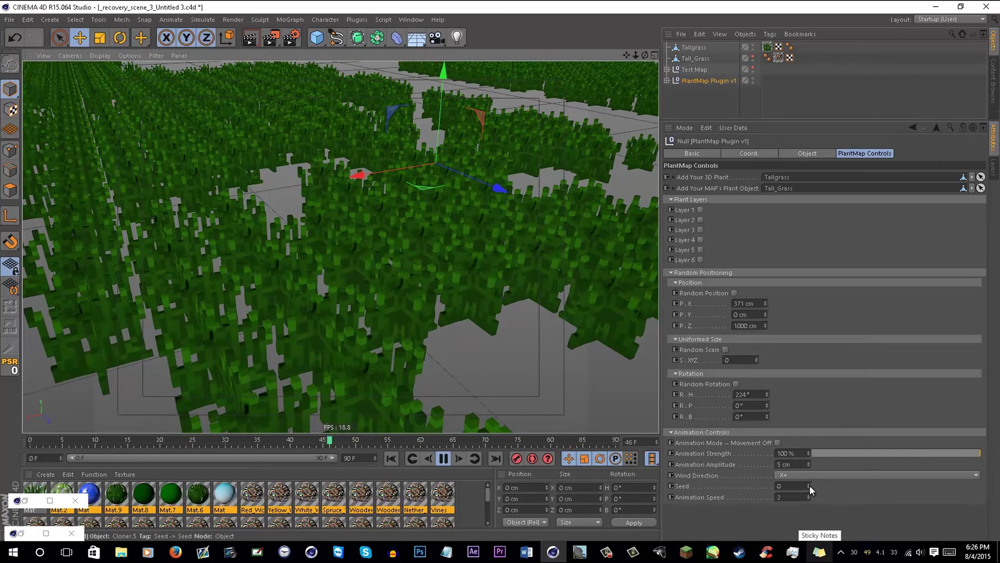
# Set the animation Seed to 231 and examine the grass movement from afar and up close
pyautogui.moveTo(809, 485); pyautogui.dragTo(820, 343)
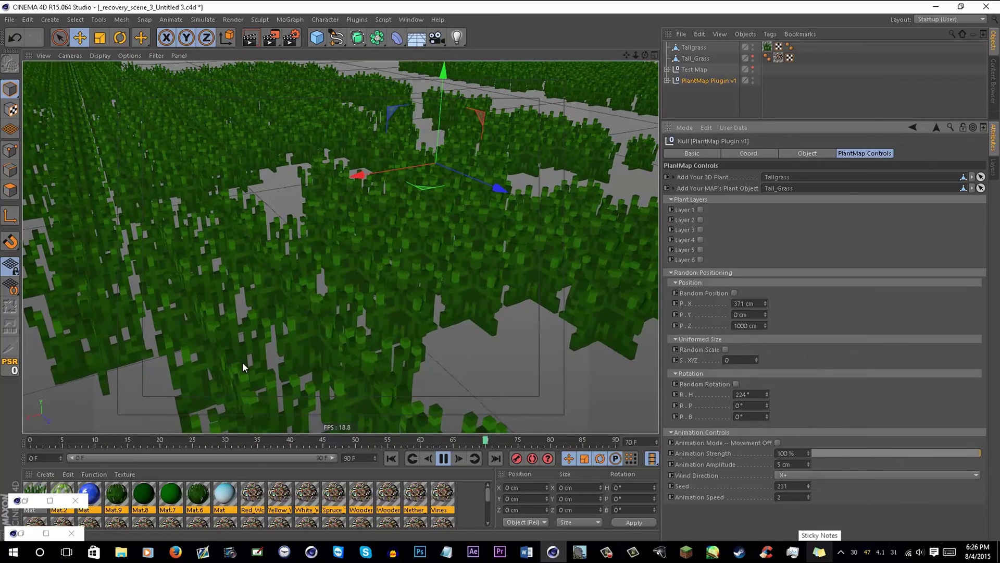
pyautogui.scroll(-1, 243, 361)
pyautogui.scroll(-2, 245, 361)
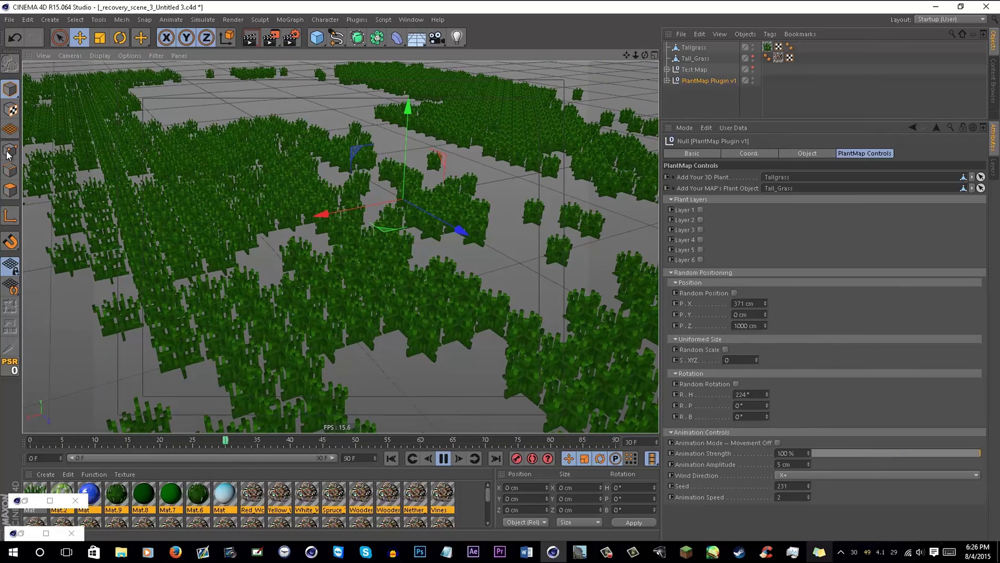
pyautogui.scroll(3, 372, 367)
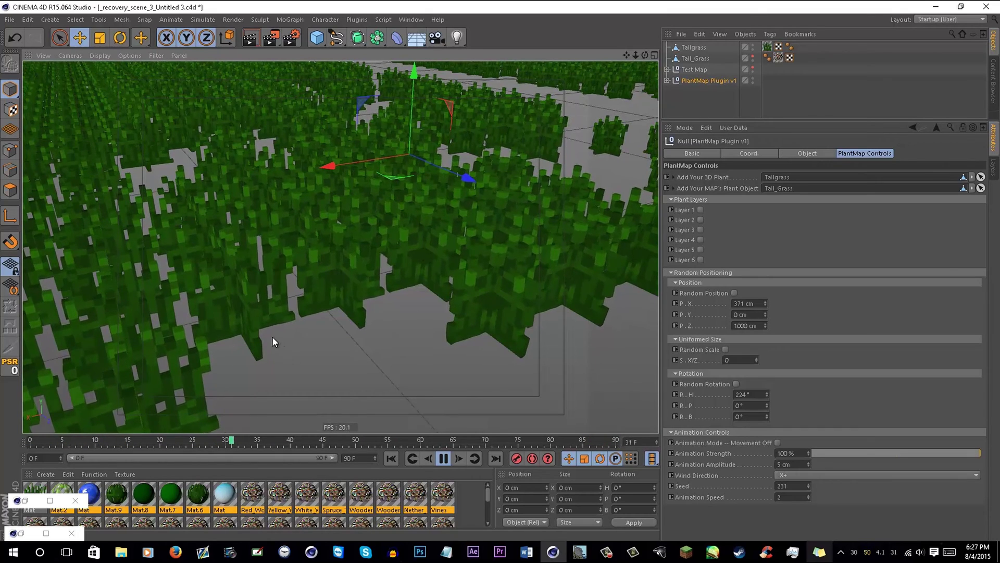
pyautogui.scroll(5, 242, 349)
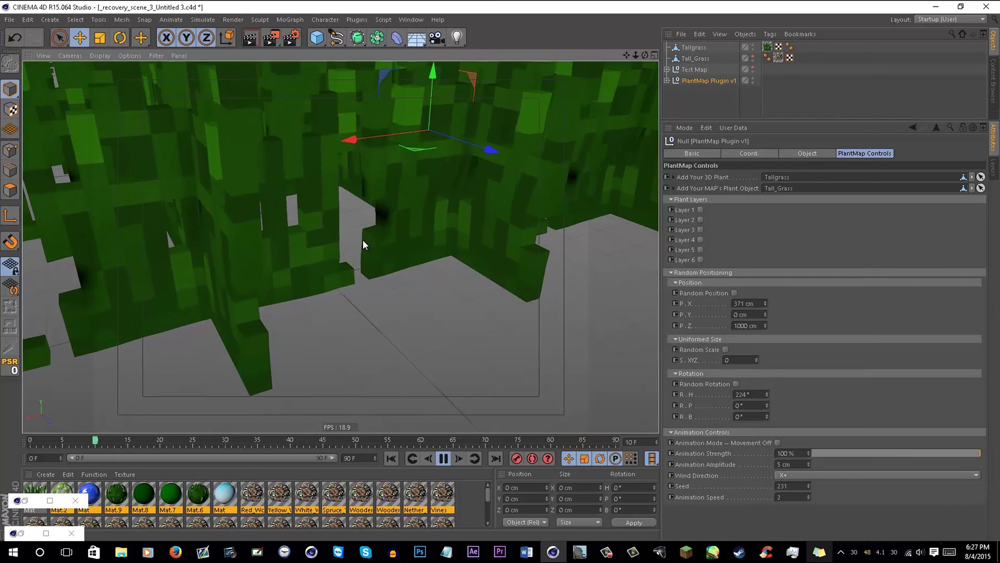
# Try an animation Seed of 350 on the grass, and reset the Seed to 0
pyautogui.moveTo(809, 485); pyautogui.dragTo(806, 366)
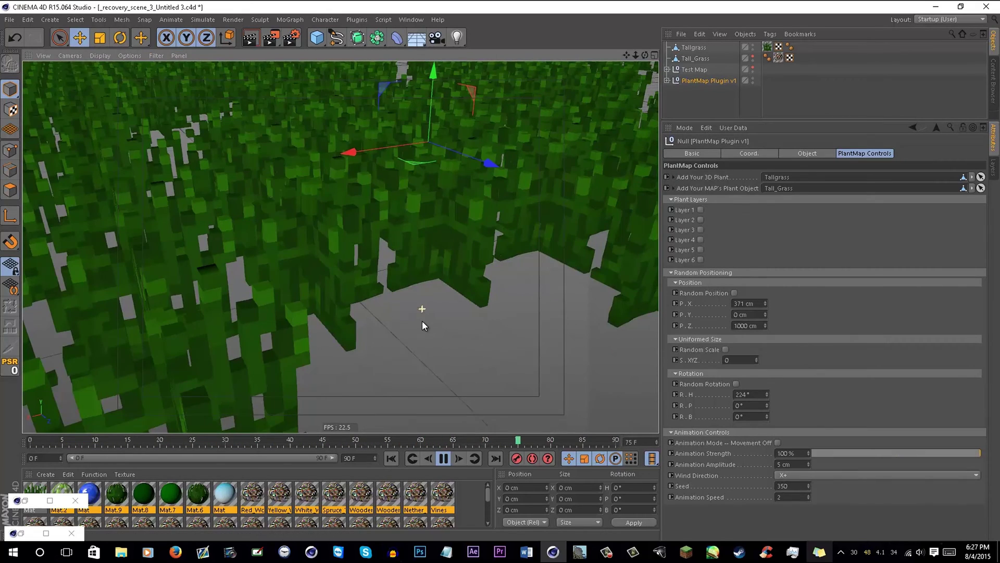
pyautogui.scroll(-6, 422, 320)
pyautogui.moveTo(808, 485); pyautogui.dragTo(592, 476)
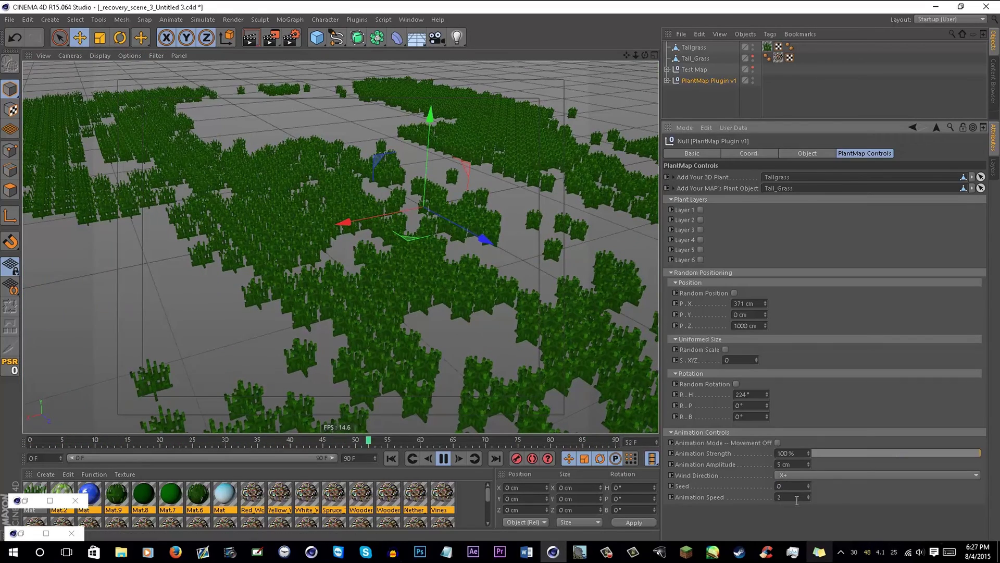
# Set the Animation Speed to 0 and check the grass up close during playback
pyautogui.scroll(5, 426, 367)
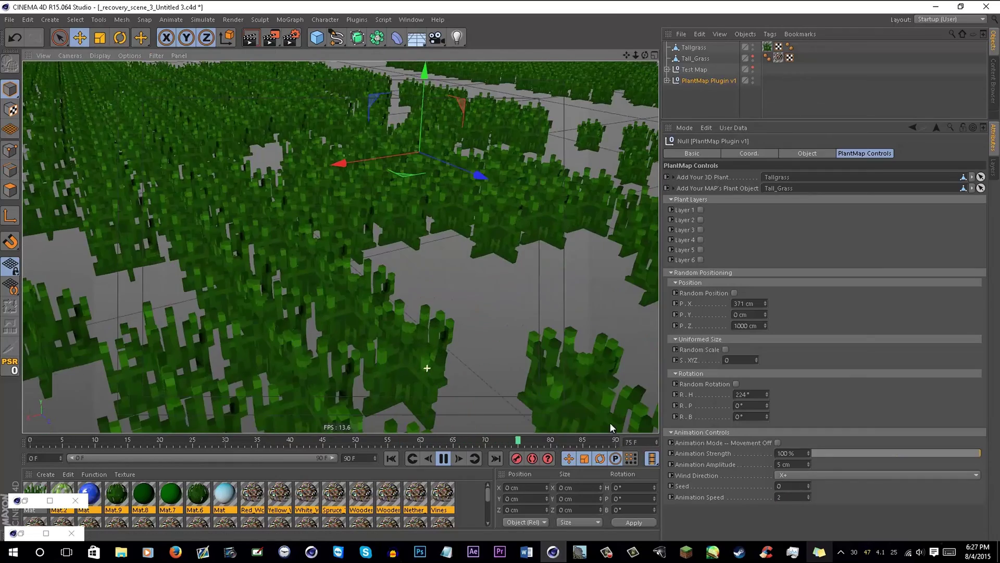
pyautogui.moveTo(808, 497); pyautogui.dragTo(808, 513)
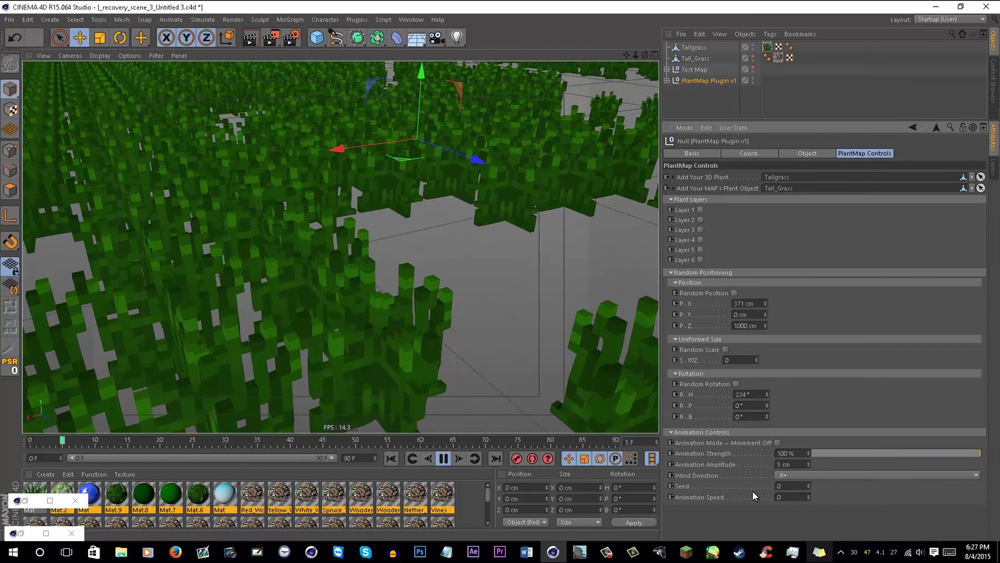
pyautogui.click(780, 496)
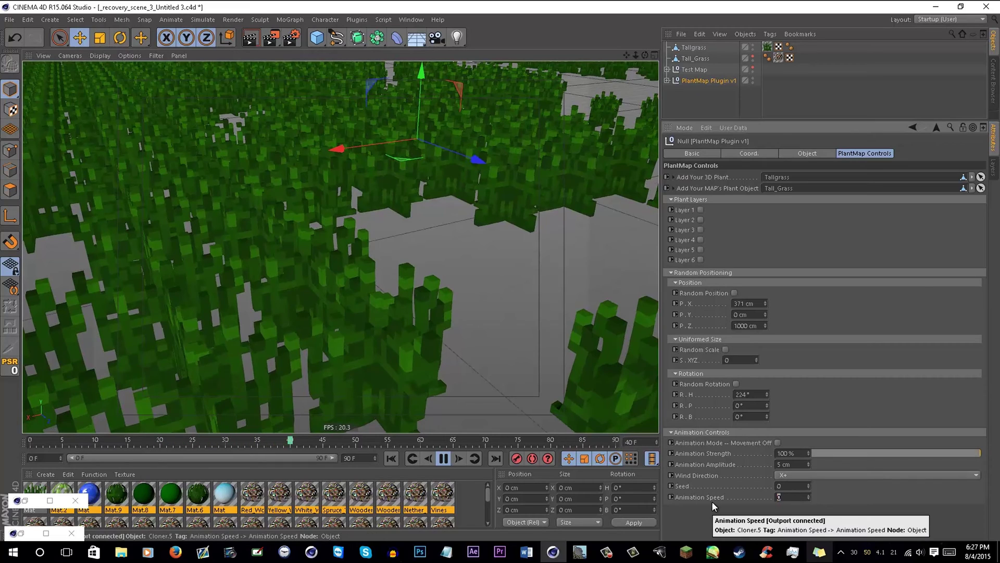
pyautogui.write('0')
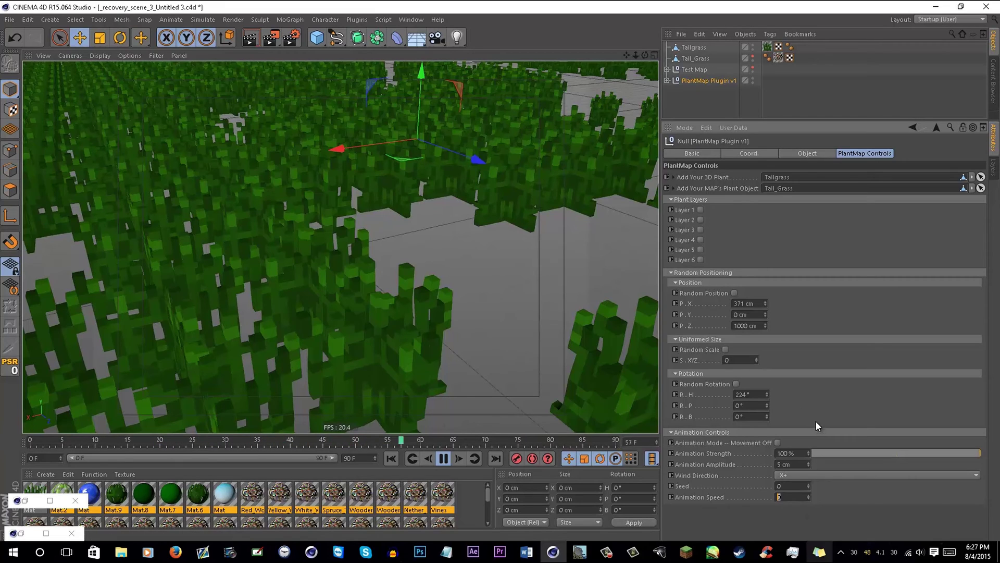
# Set the plugin's Animation Speed to 4
pyautogui.moveTo(786, 496); pyautogui.dragTo(197, 522)
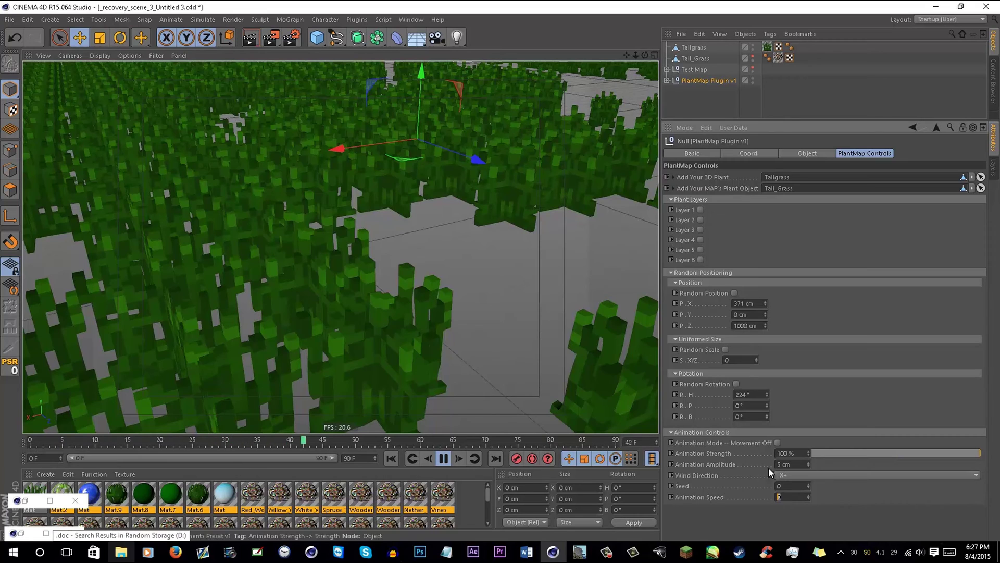
pyautogui.write('5')
pyautogui.press('Return')
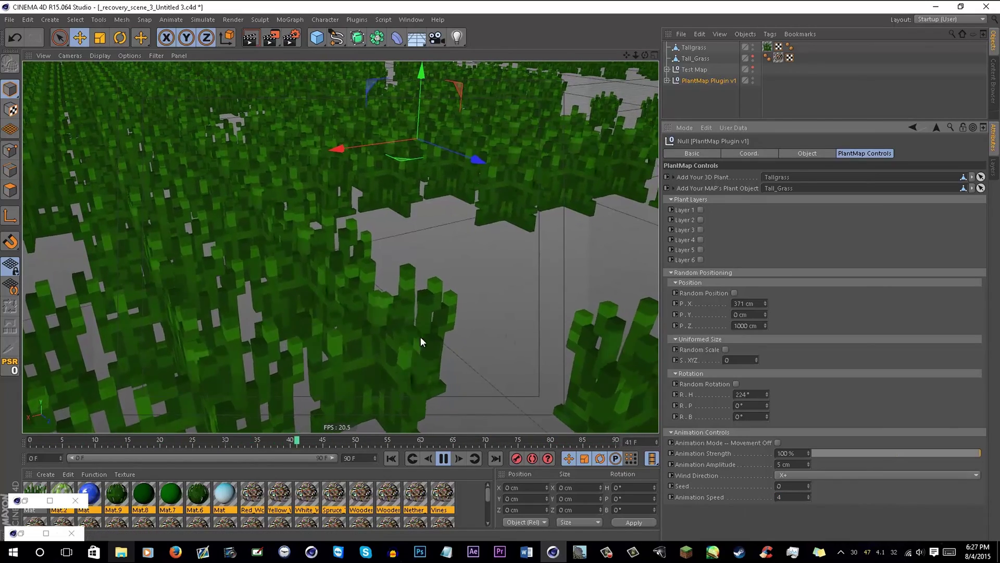
# Try an Animation Speed of 15 and examine the moving grass from several angles and distances
pyautogui.doubleClick(795, 498)
pyautogui.write('15')
pyautogui.press('Return')
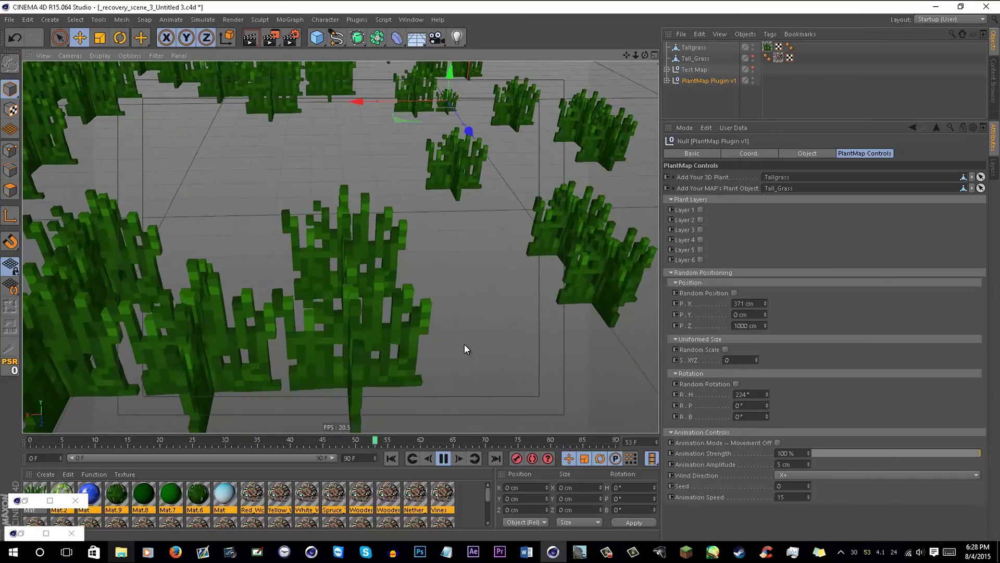
pyautogui.scroll(-5, 537, 333)
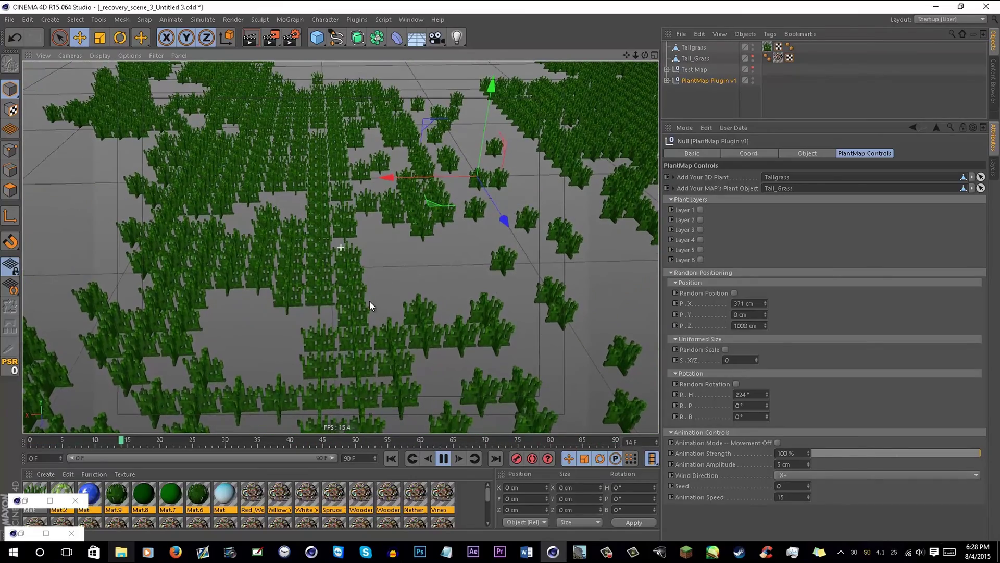
pyautogui.scroll(5, 370, 301)
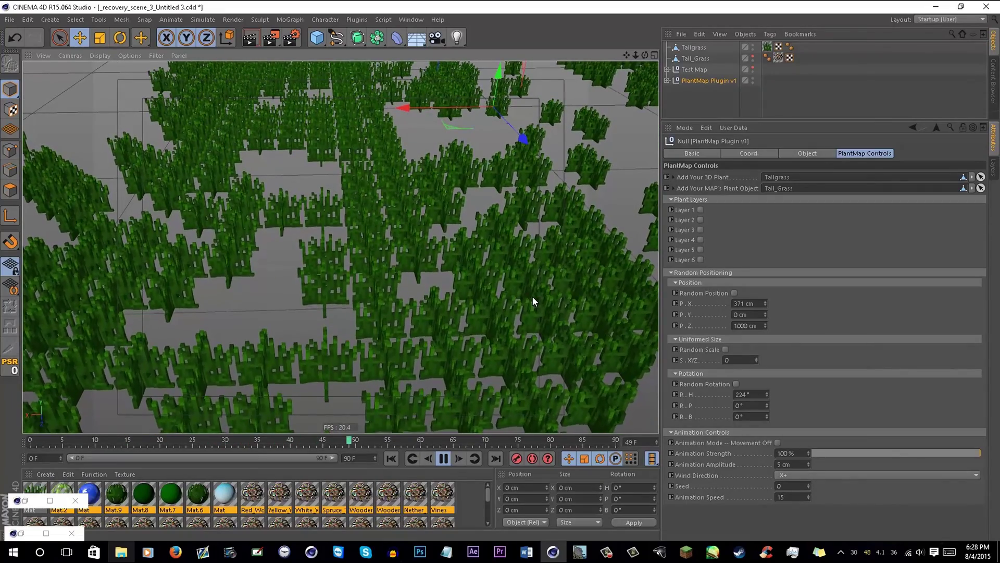
pyautogui.keyDown('alt'); pyautogui.moveTo(470, 273); pyautogui.dragTo(270, 251, button='middle'); pyautogui.keyUp('alt')
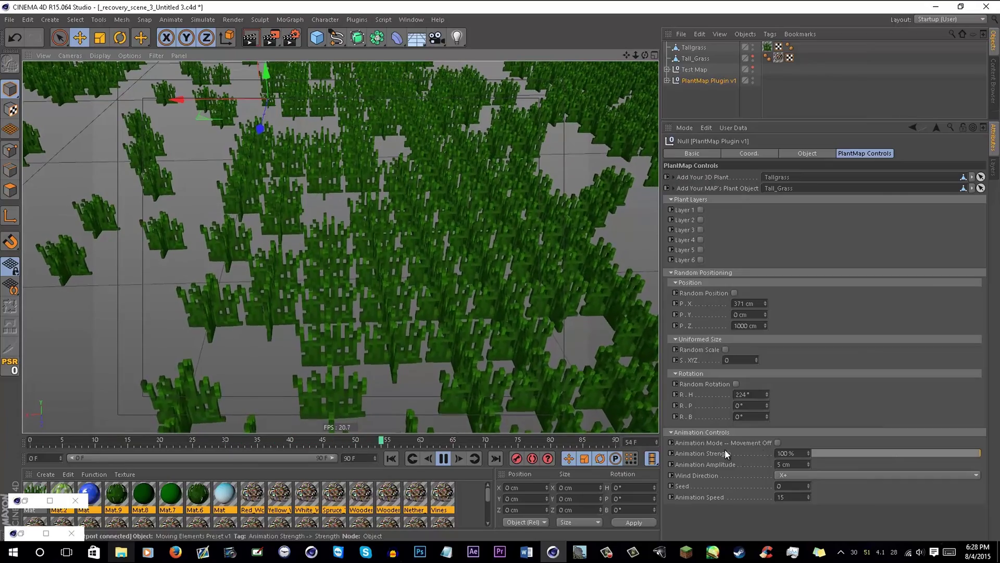
pyautogui.scroll(-4, 530, 313)
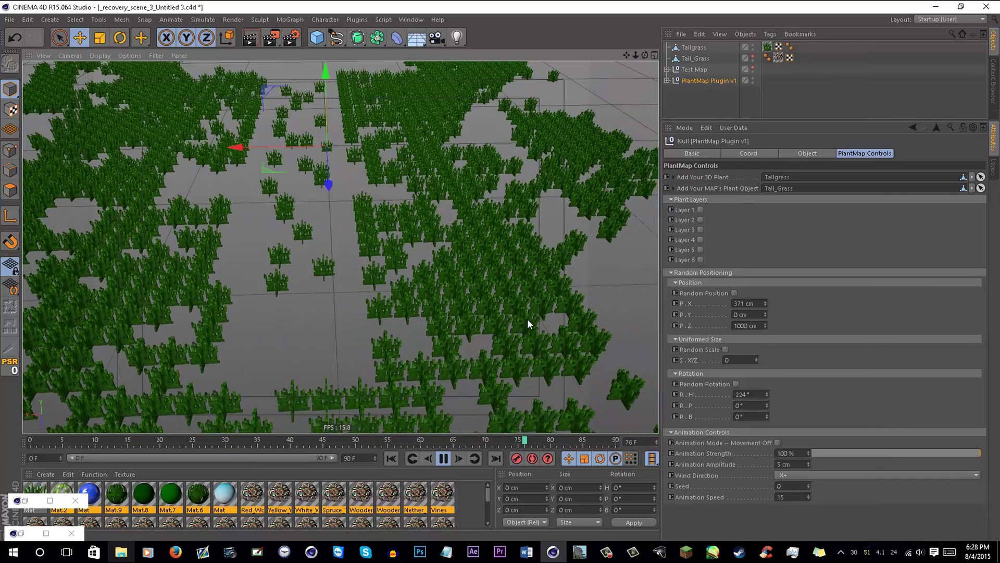
pyautogui.keyDown('alt'); pyautogui.moveTo(527, 322); pyautogui.dragTo(448, 289); pyautogui.keyUp('alt')
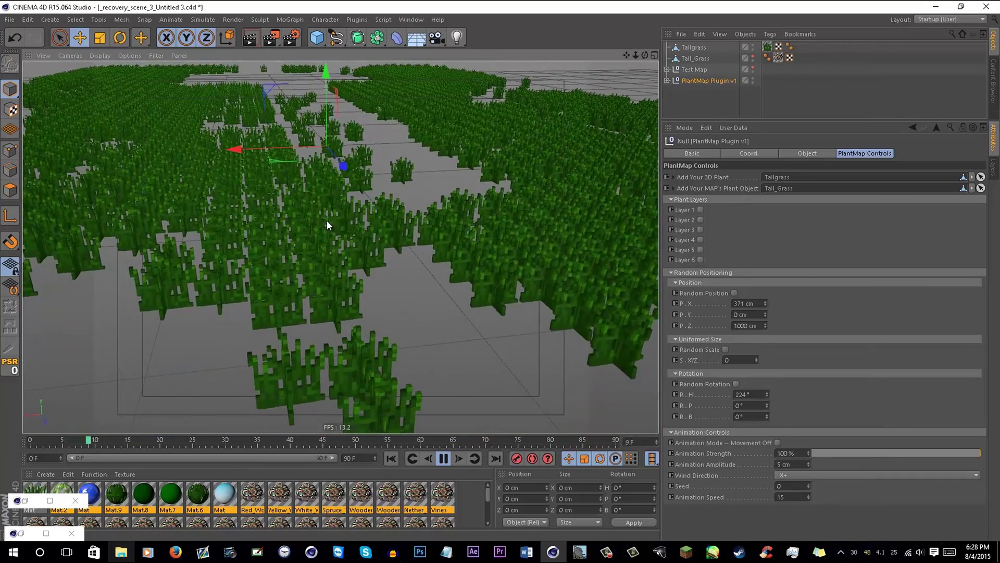
pyautogui.keyDown('alt'); pyautogui.moveTo(329, 223); pyautogui.dragTo(374, 331, button='middle'); pyautogui.keyUp('alt')
pyautogui.keyDown('alt'); pyautogui.moveTo(374, 331); pyautogui.dragTo(396, 264); pyautogui.keyUp('alt')
pyautogui.scroll(2, 517, 342)
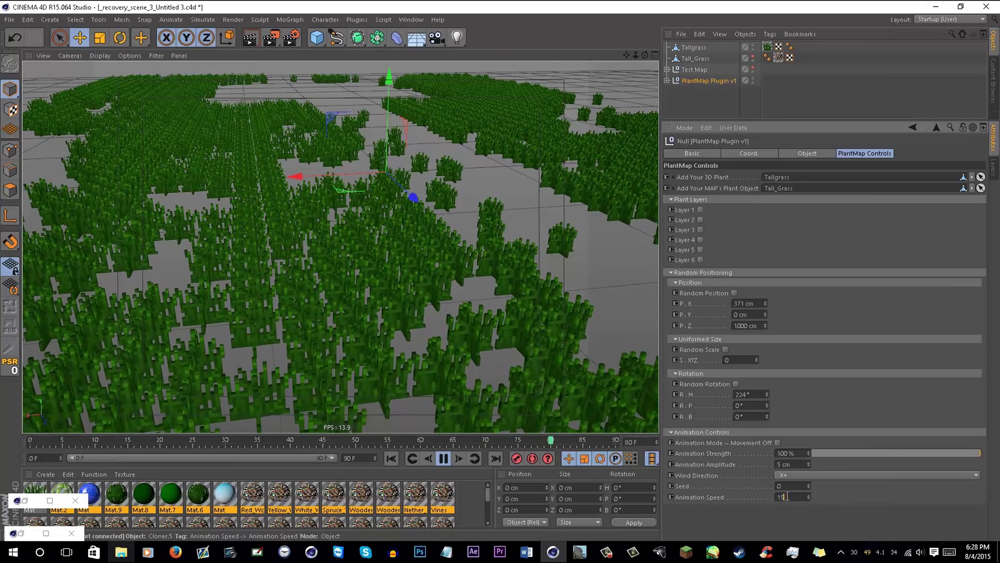
# Set the Animation Speed to 5, watch the grass movement, and stop the playback
pyautogui.click(781, 497)
pyautogui.write('5')
pyautogui.press('Return')
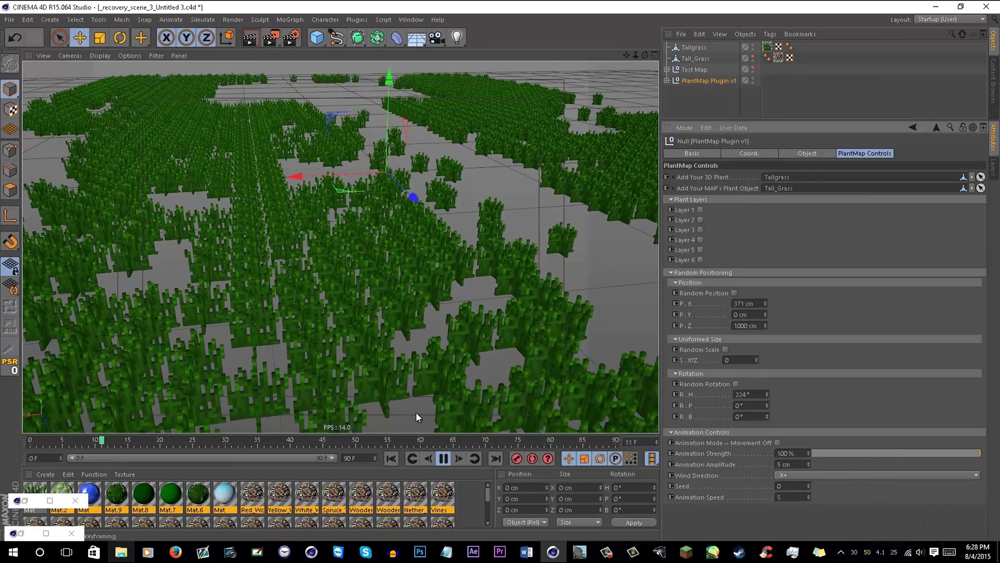
pyautogui.keyDown('alt'); pyautogui.moveTo(414, 383); pyautogui.dragTo(417, 350); pyautogui.keyUp('alt')
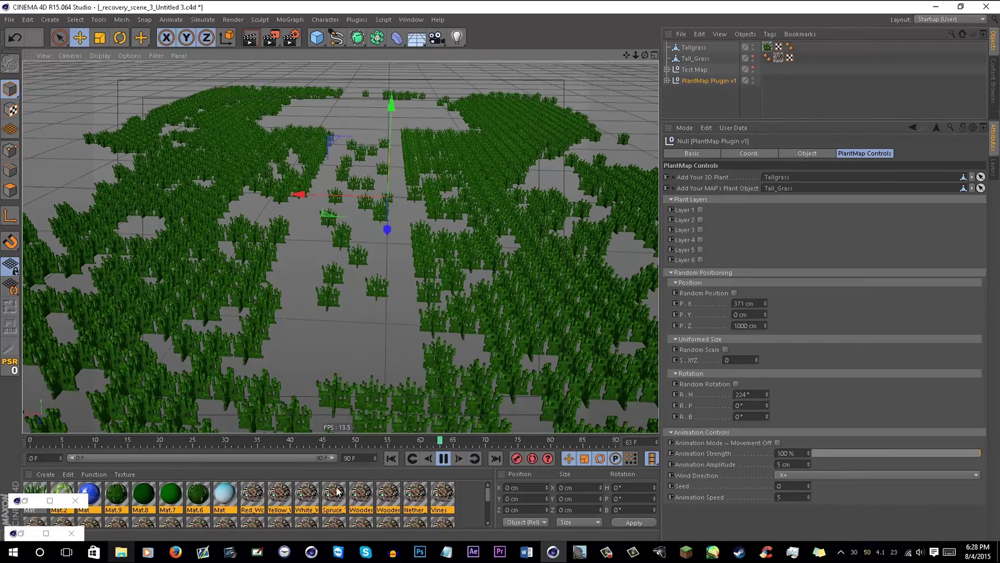
pyautogui.click(444, 458)
pyautogui.scroll(3, 586, 302)
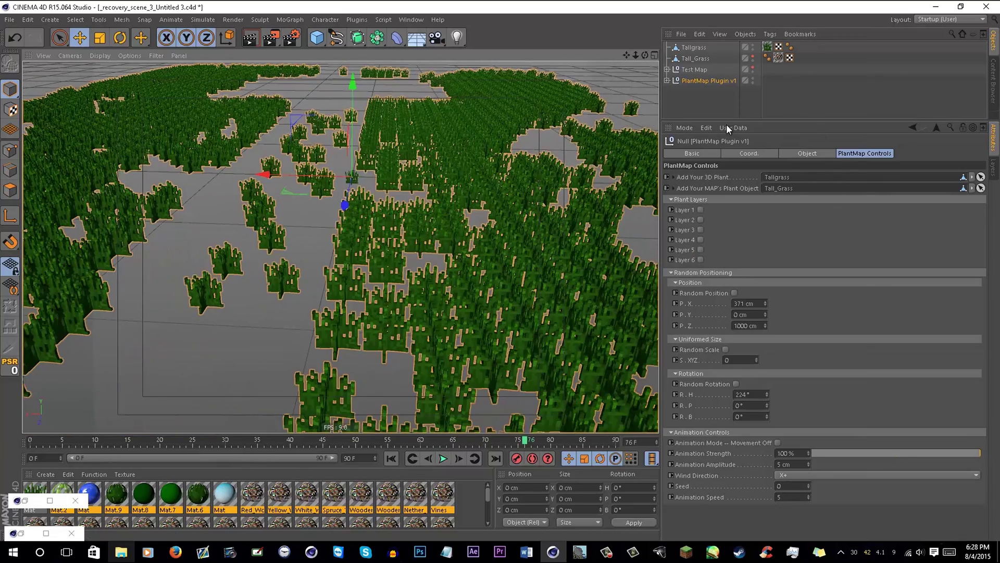
pyautogui.moveTo(629, 52); pyautogui.dragTo(605, 29)
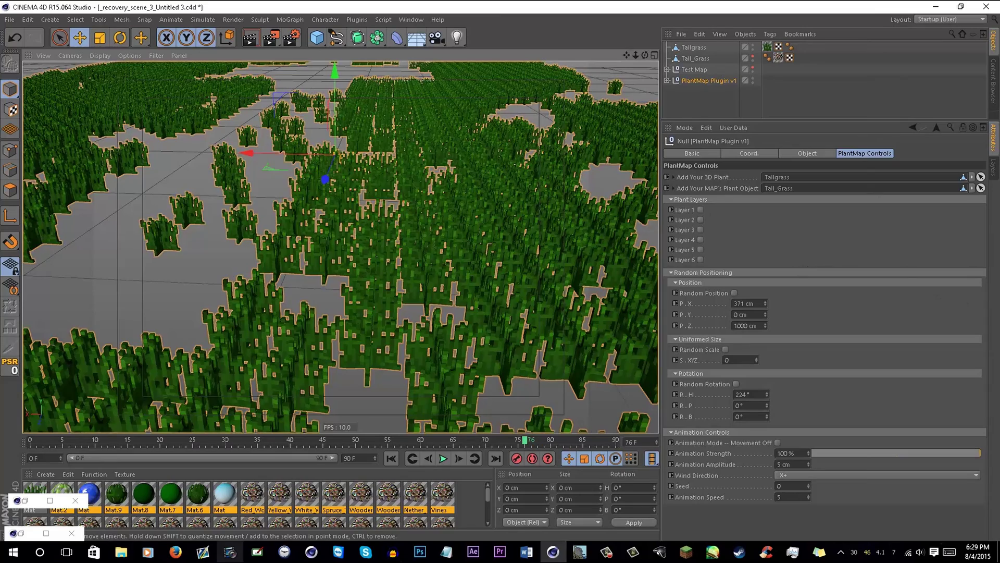
# Add the Flower3 model from the Ultimate Minecraft Pack's Natural folder in the Content Browser to the scene
pyautogui.hotkey('ctrl', 'b')
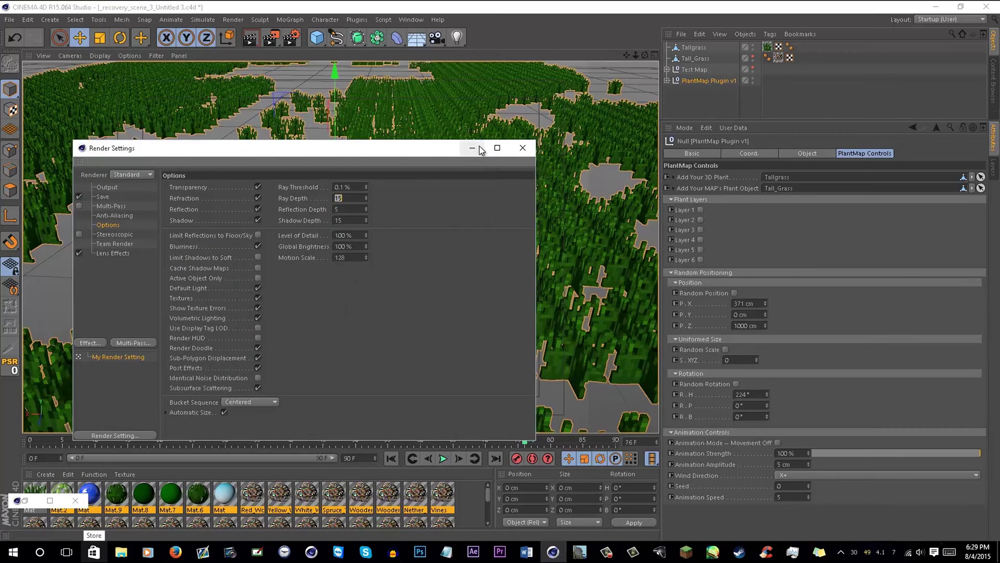
pyautogui.click(472, 148)
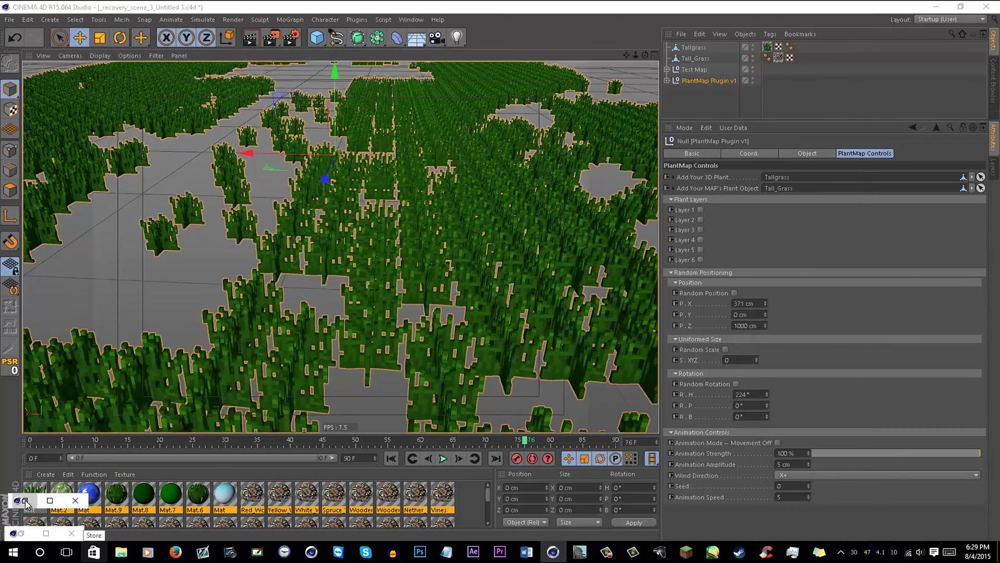
pyautogui.click(24, 500)
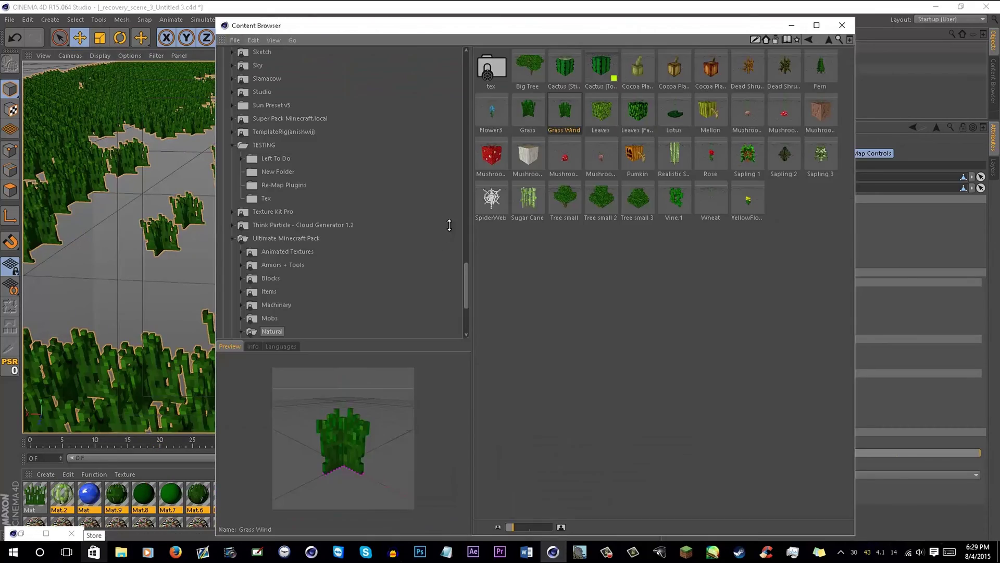
pyautogui.moveTo(633, 32); pyautogui.dragTo(435, 243)
pyautogui.moveTo(297, 334); pyautogui.dragTo(822, 162)
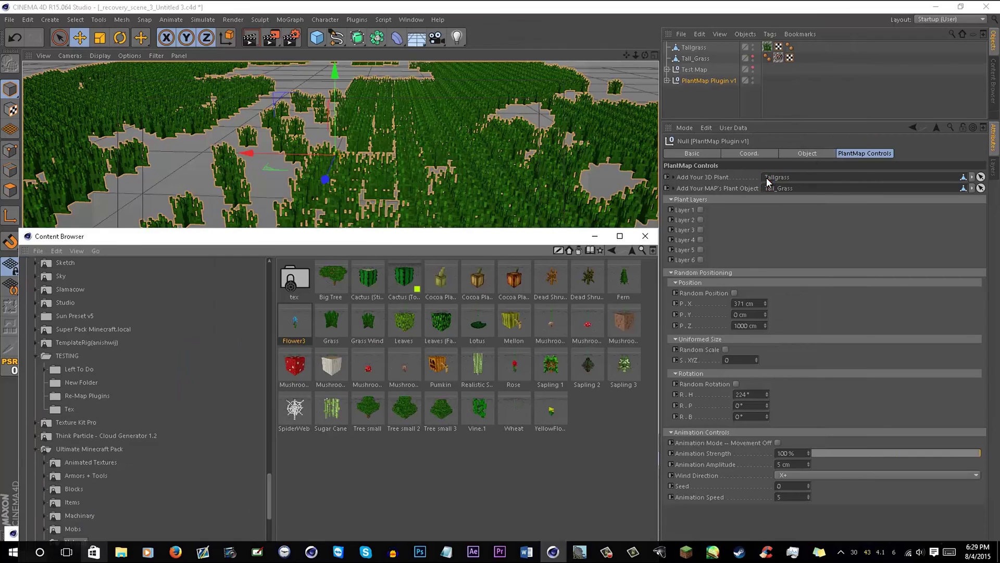
pyautogui.moveTo(282, 324); pyautogui.dragTo(826, 70)
pyautogui.moveTo(717, 92); pyautogui.dragTo(717, 92)
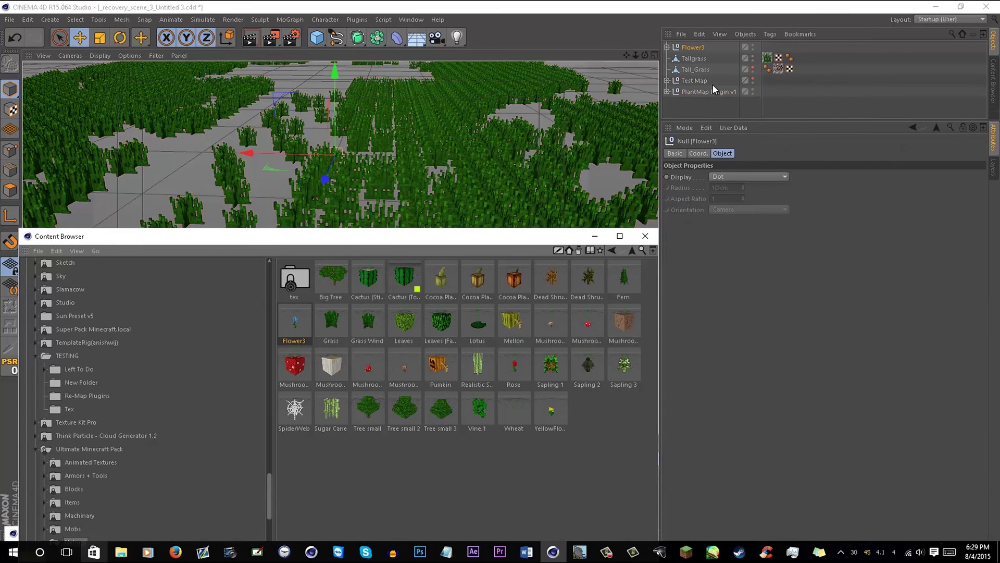
# Assign Flower3 as the 3D plant of PlantMap Plugin v1 and play the animation
pyautogui.click(698, 92)
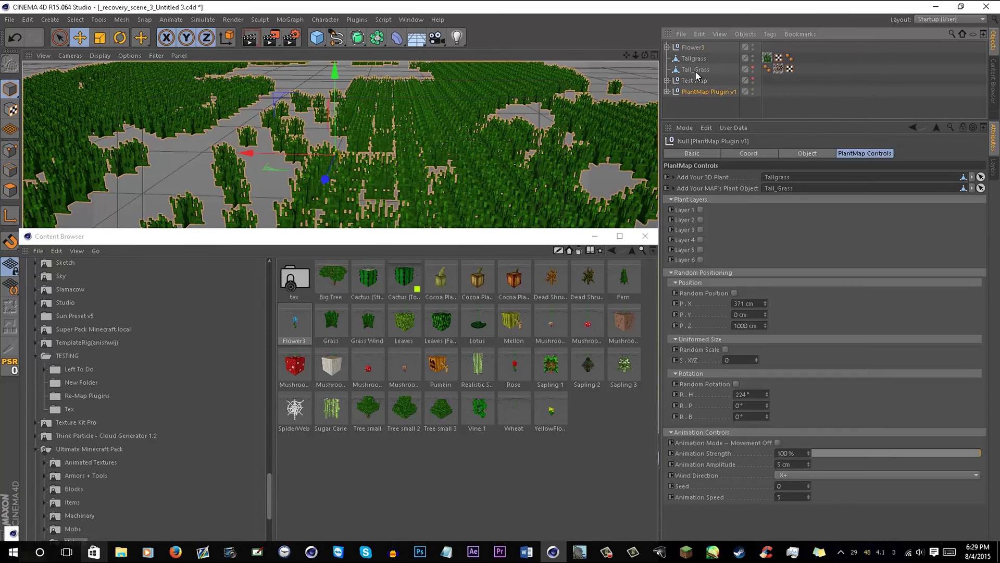
pyautogui.moveTo(690, 47); pyautogui.dragTo(778, 179)
pyautogui.click(595, 236)
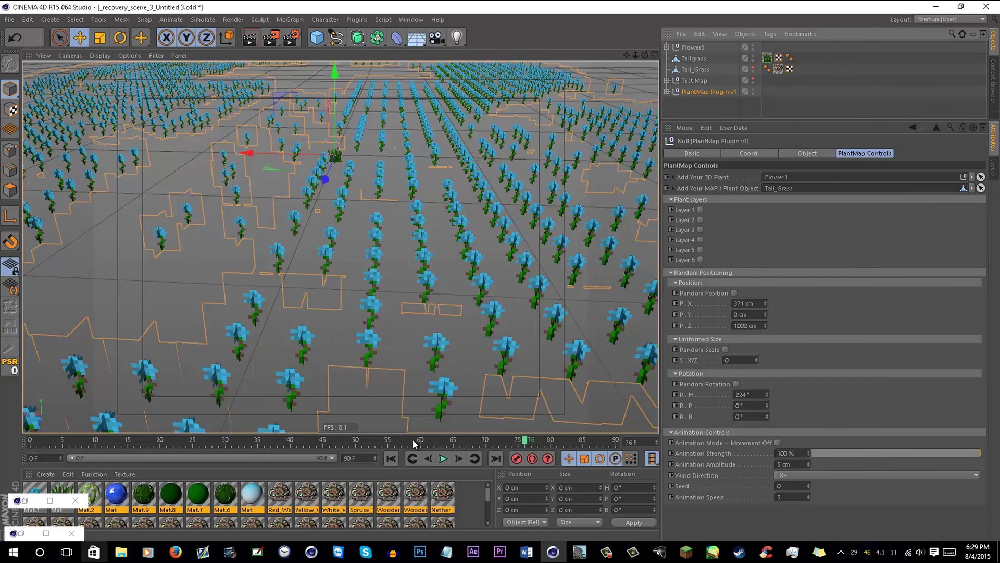
pyautogui.click(445, 457)
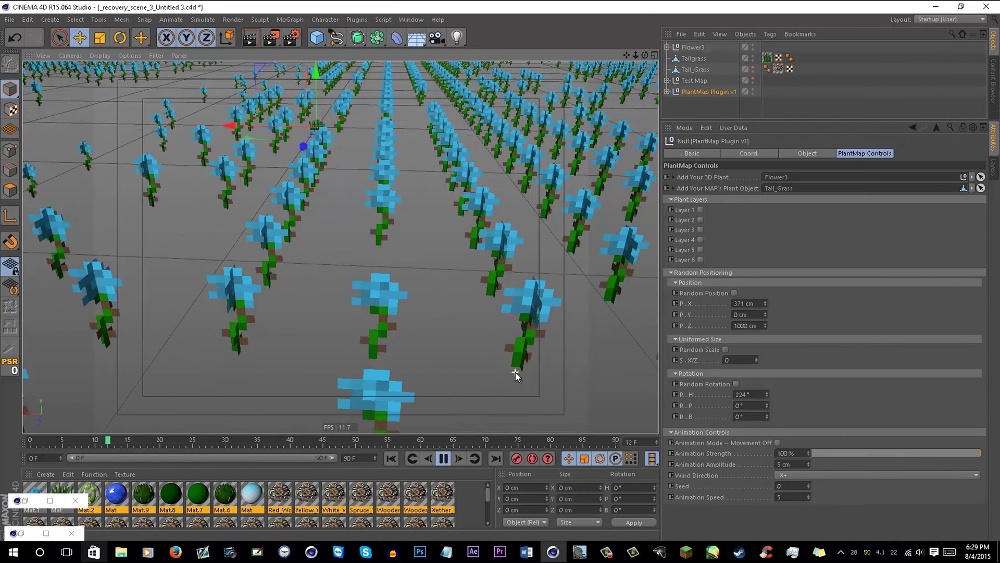
# Add the Carrot (All) model from the BYKpack Blocks Plants folder in the Content Browser to the scene
pyautogui.click(45, 532)
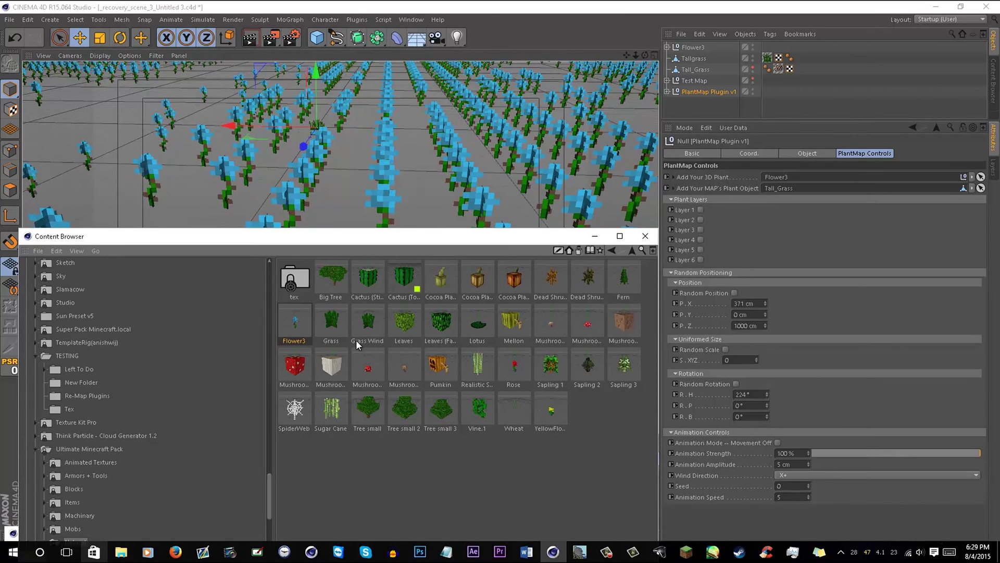
pyautogui.scroll(15, 113, 380)
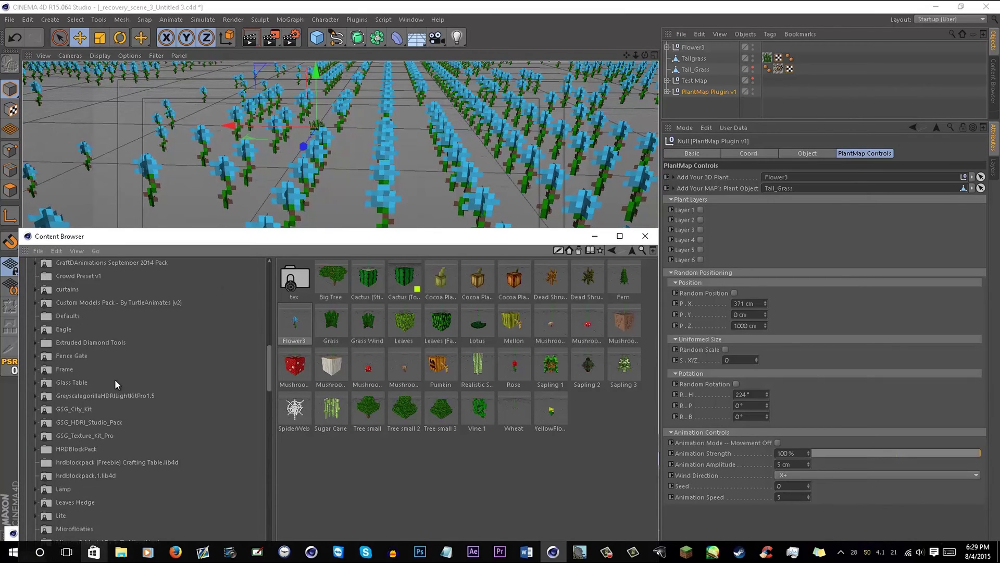
pyautogui.click(79, 369)
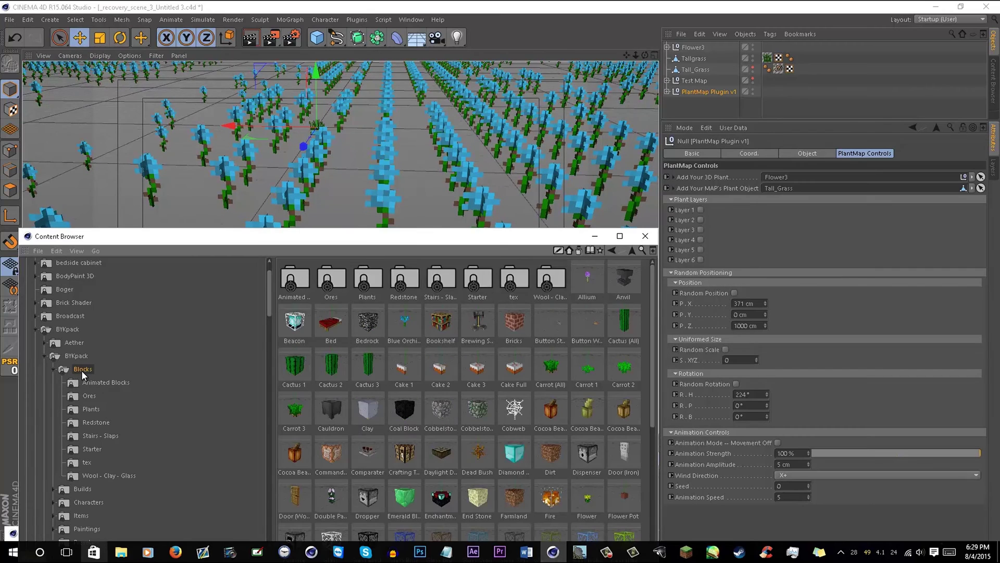
pyautogui.click(87, 410)
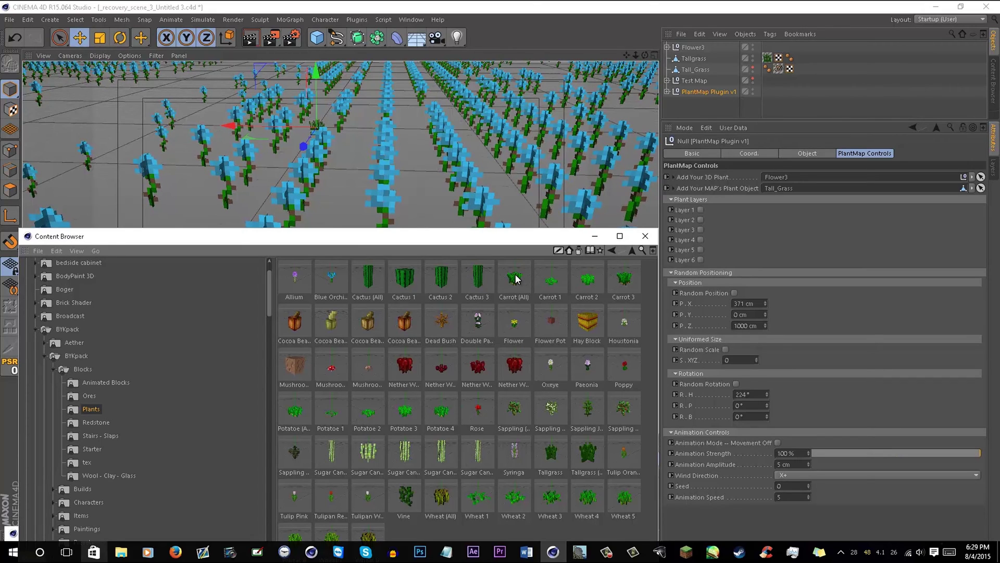
pyautogui.doubleClick(513, 299)
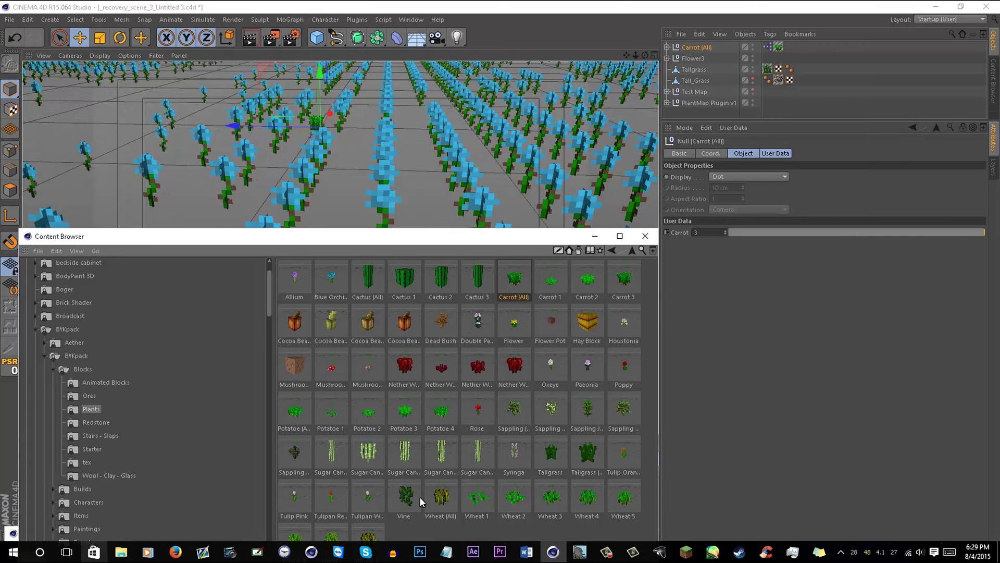
# Delete the Flower3 object from the scene and minimize the Content Browser
pyautogui.click(693, 58)
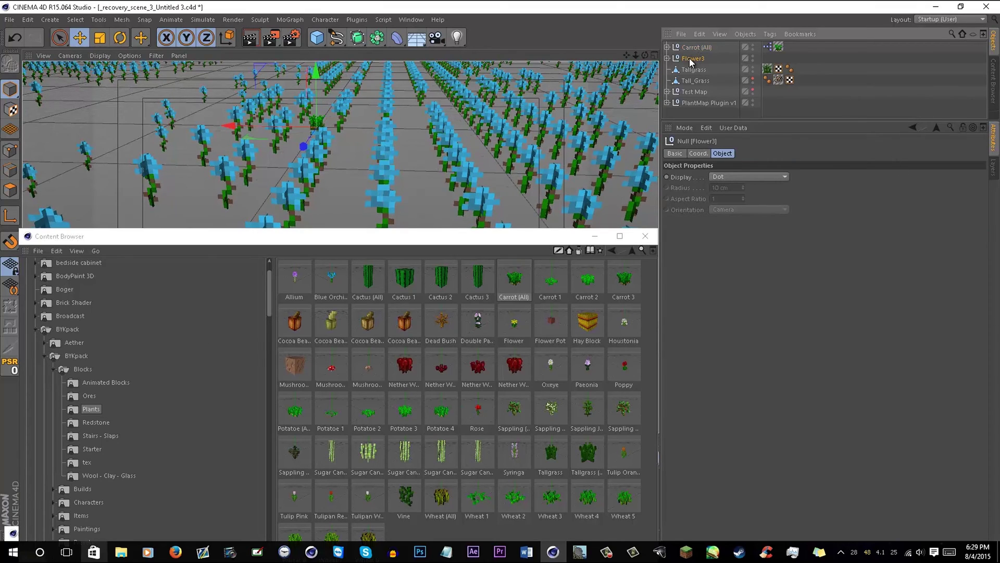
pyautogui.press('Delete')
pyautogui.click(595, 235)
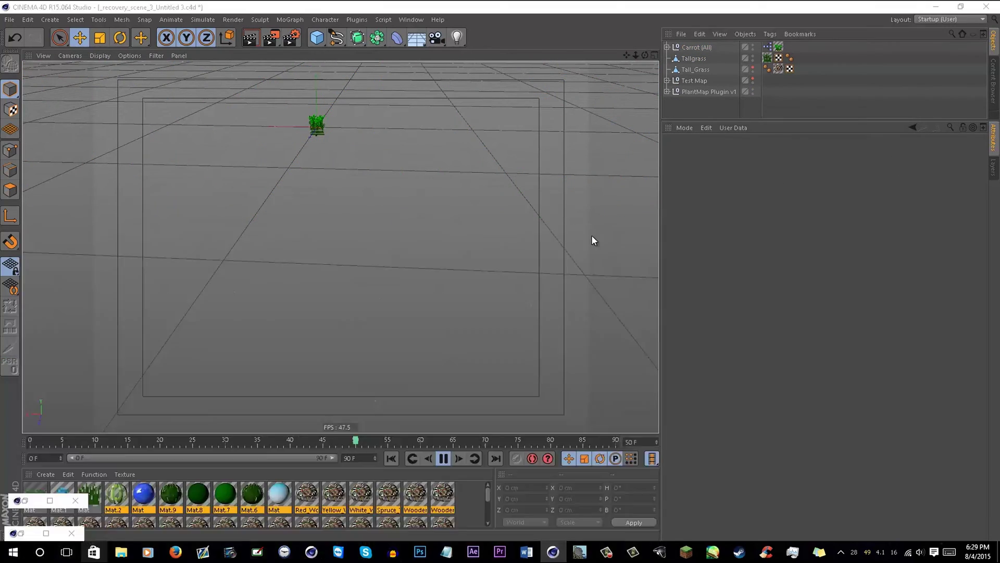
# Assign Carrot (All) as the 3D plant of PlantMap Plugin v1 and view the carrot field
pyautogui.click(690, 92)
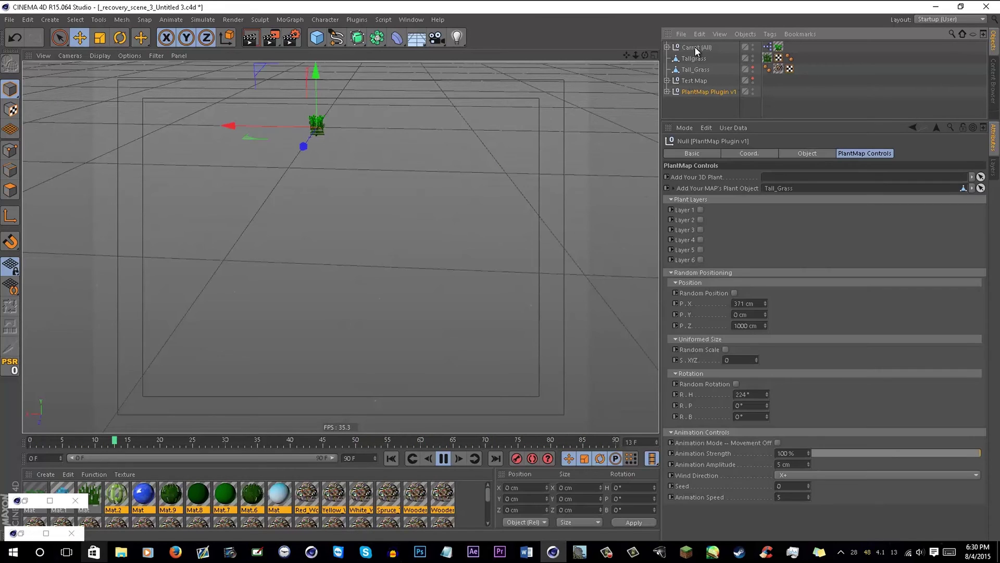
pyautogui.moveTo(696, 46); pyautogui.dragTo(780, 176)
pyautogui.keyDown('alt'); pyautogui.moveTo(572, 219); pyautogui.dragTo(431, 297, button='right'); pyautogui.keyUp('alt')
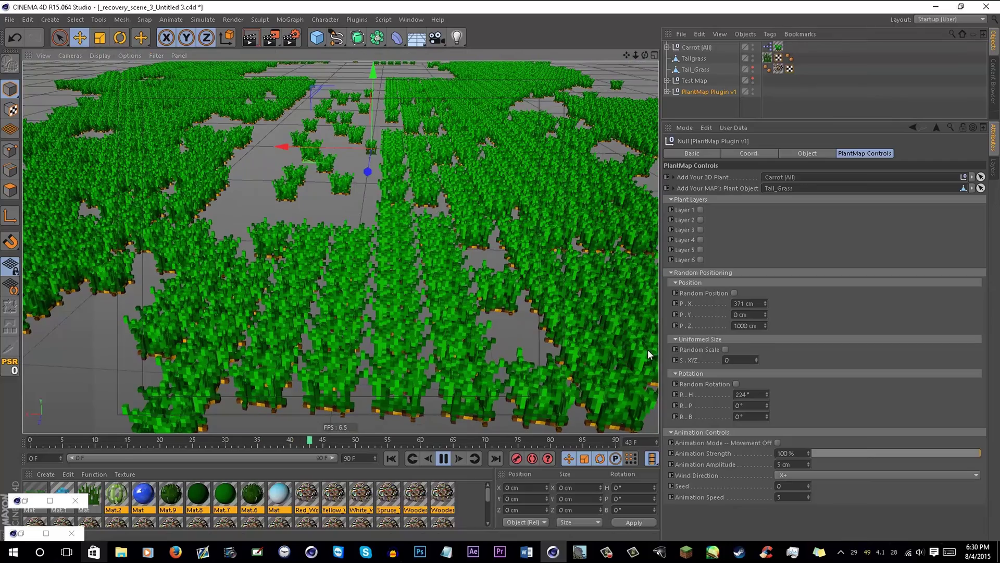
# Vary the Carrot growth value of Carrot (All) to 2 and back to 3, examine the field and stop the animation
pyautogui.click(698, 46)
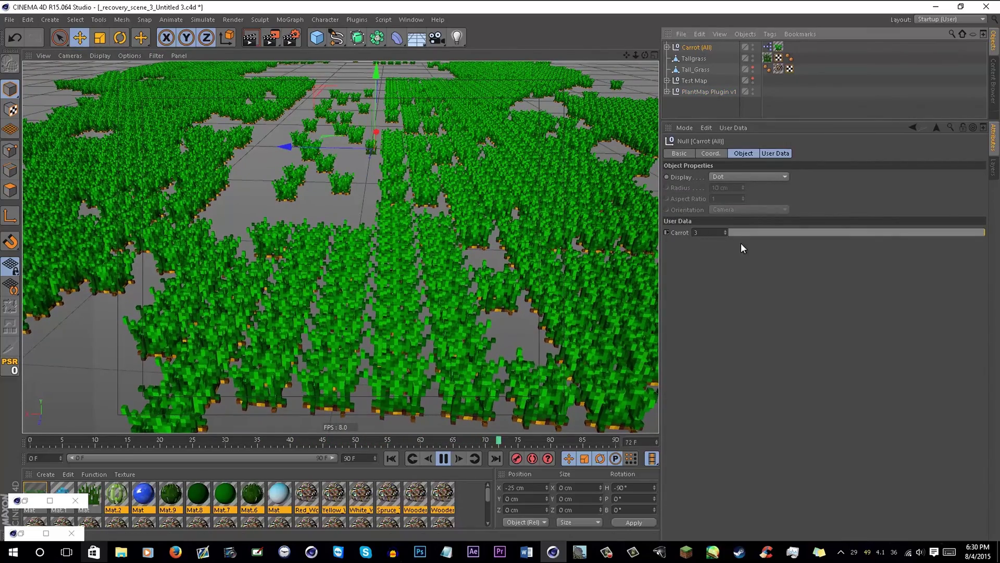
pyautogui.click(730, 232)
pyautogui.moveTo(745, 227); pyautogui.dragTo(809, 230)
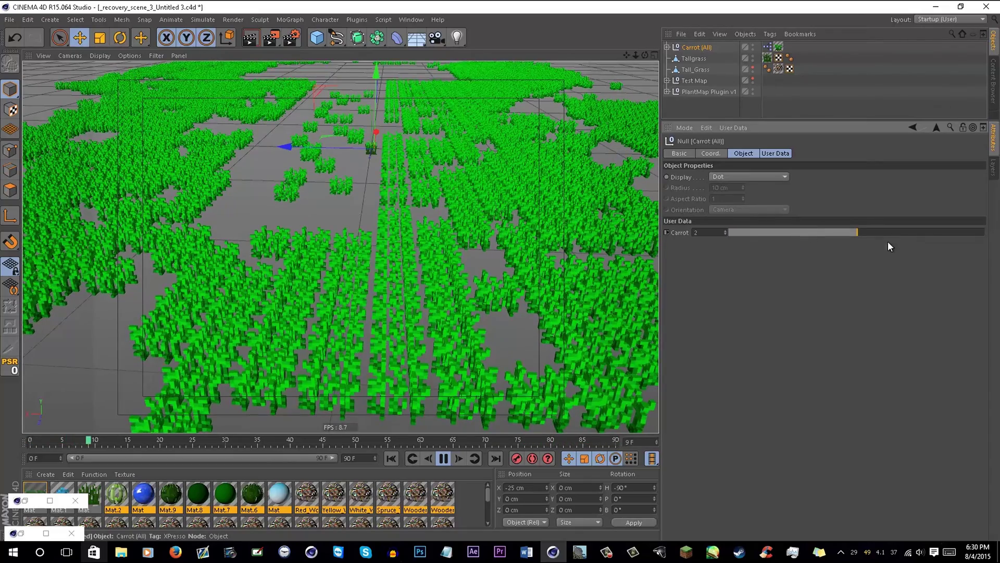
pyautogui.click(958, 233)
pyautogui.scroll(-2, 517, 242)
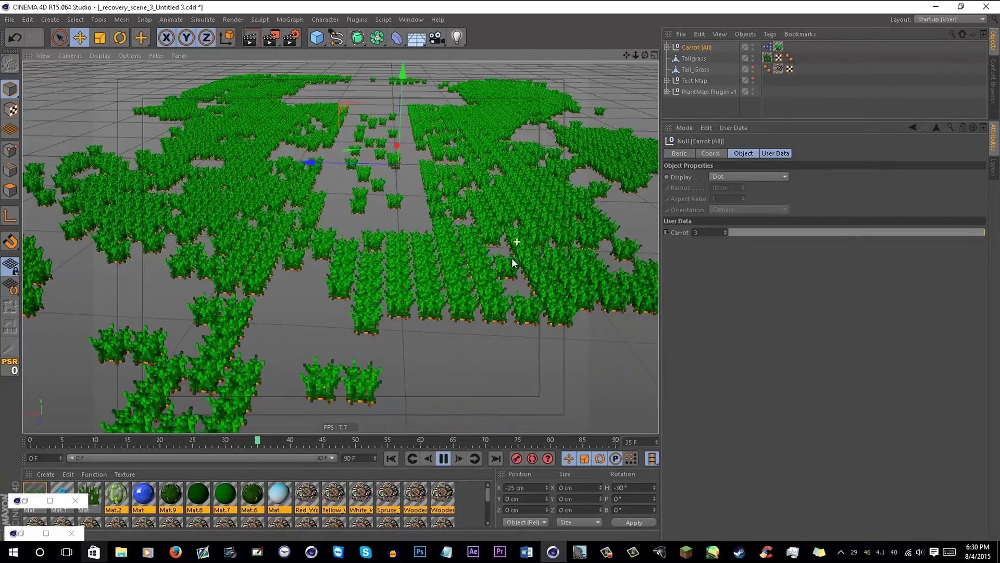
pyautogui.scroll(3, 299, 322)
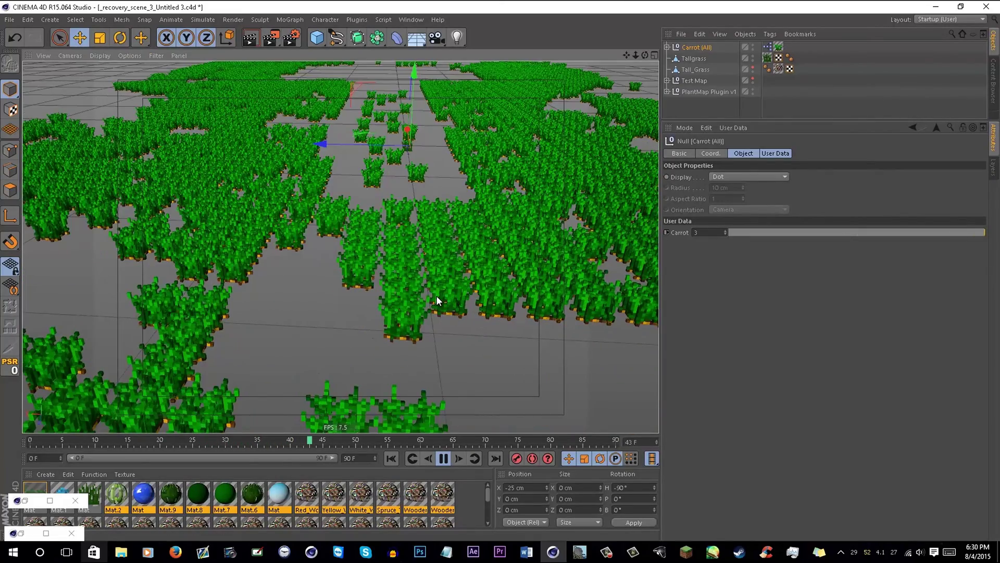
pyautogui.scroll(2, 436, 301)
pyautogui.click(443, 458)
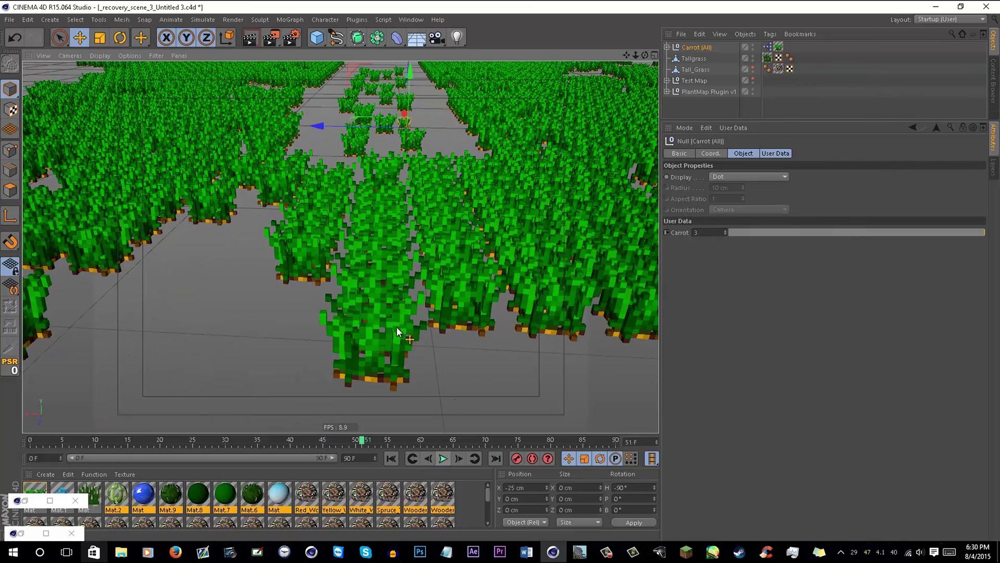
pyautogui.scroll(-5, 375, 333)
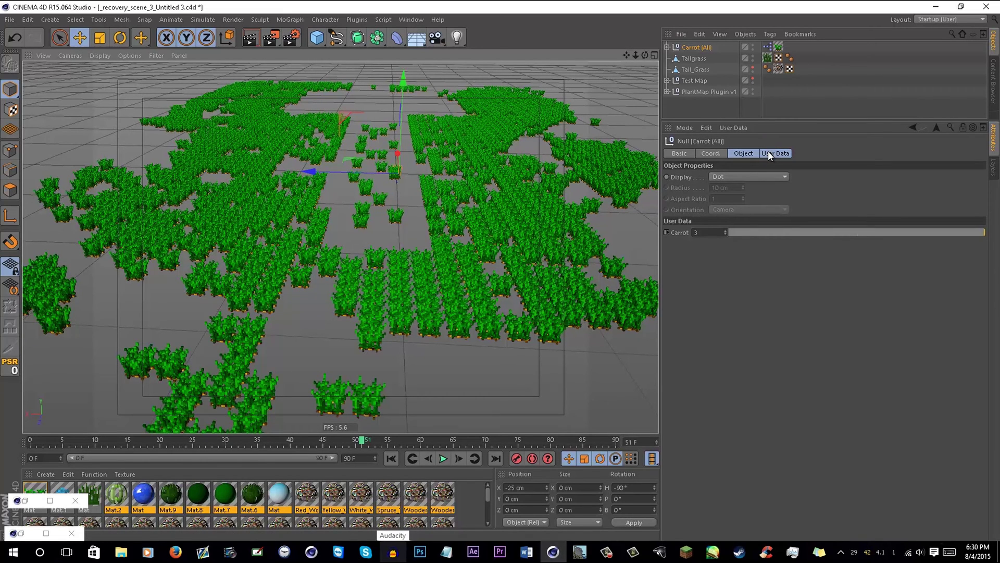
# Drop the Carrot growth value of Carrot (All) to 1 and raise it back to 3 on the stopped frame
pyautogui.click(732, 235)
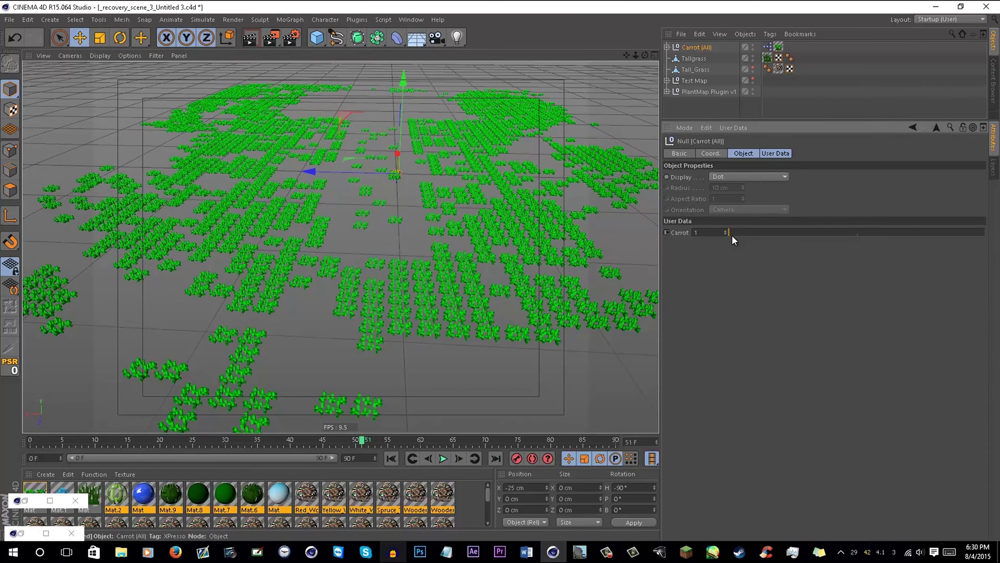
pyautogui.moveTo(790, 233); pyautogui.dragTo(975, 231)
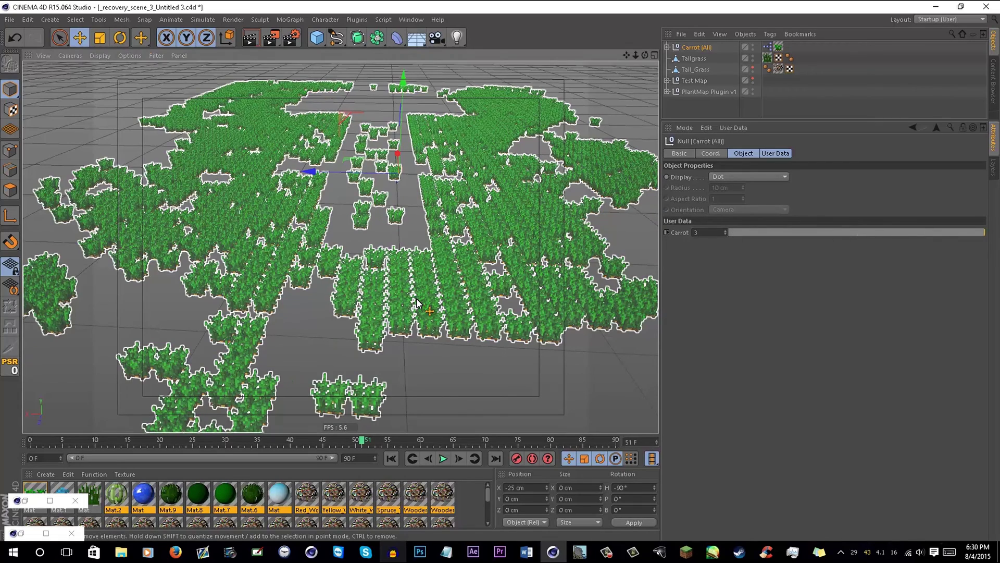
pyautogui.scroll(-4, 416, 302)
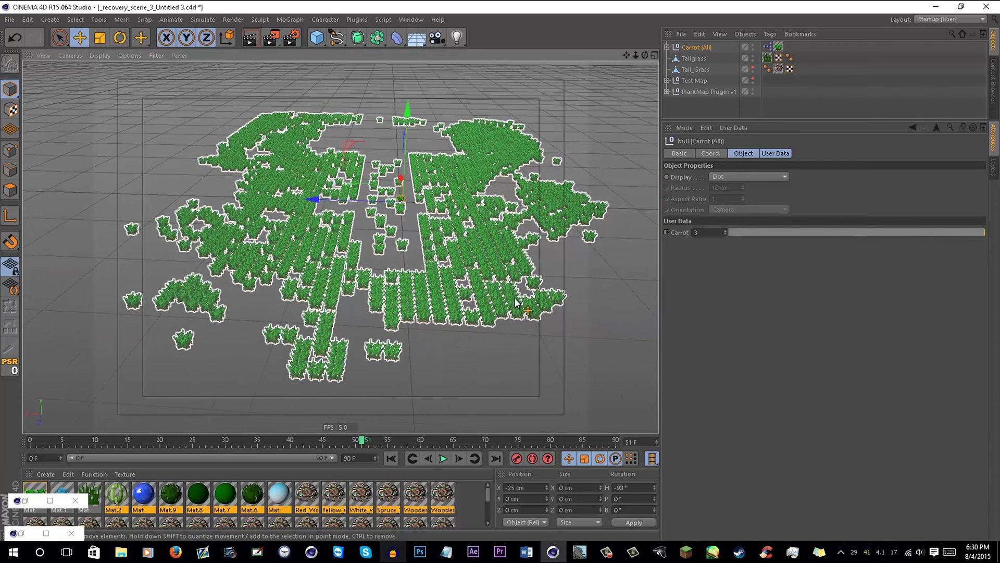
pyautogui.moveTo(643, 52); pyautogui.dragTo(292, 323)
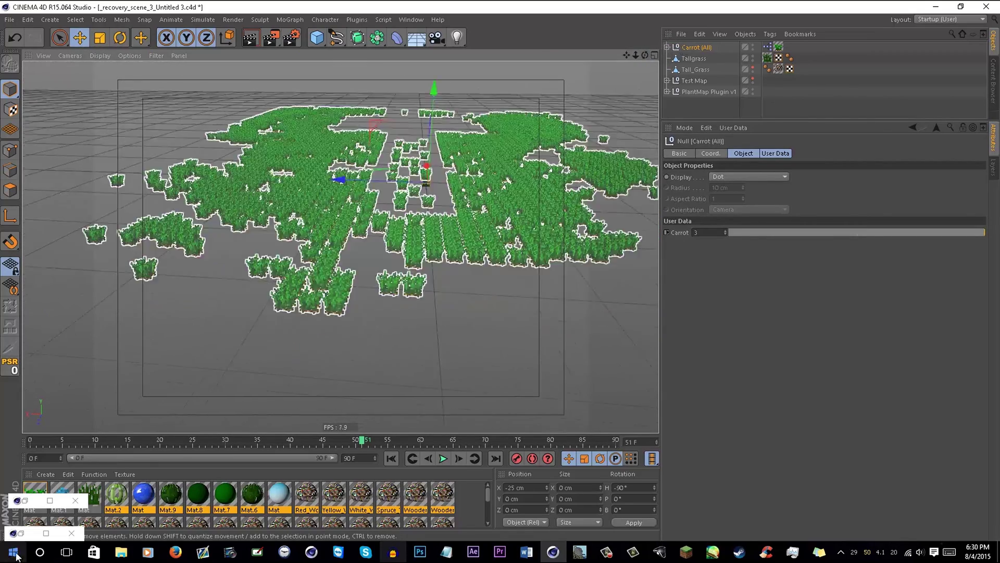
# Add the Nether Wart (All) model from the BYKpack Blocks Plants folder in the Content Browser to the scene
pyautogui.hotkey('ctrl', 'b')
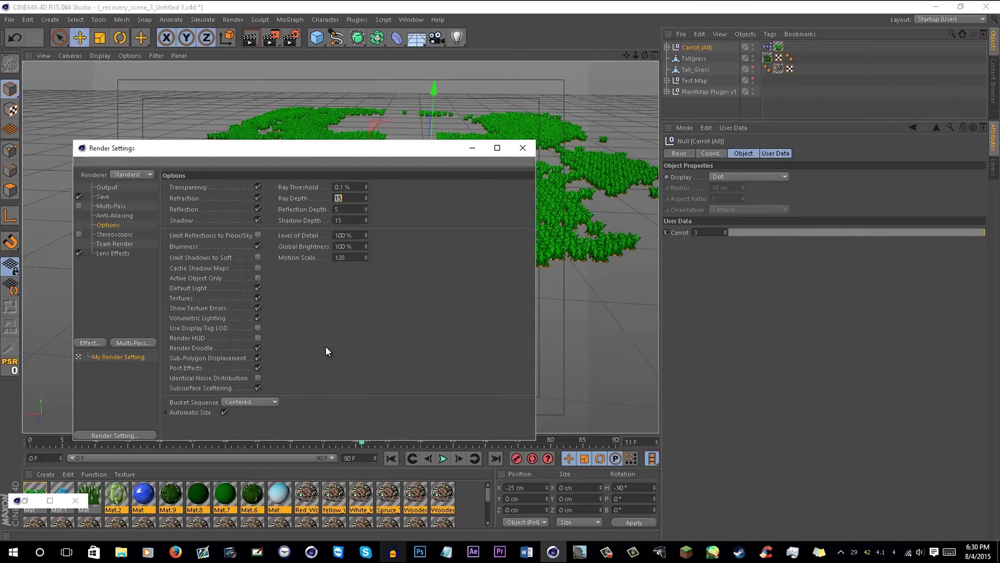
pyautogui.click(472, 148)
pyautogui.click(25, 500)
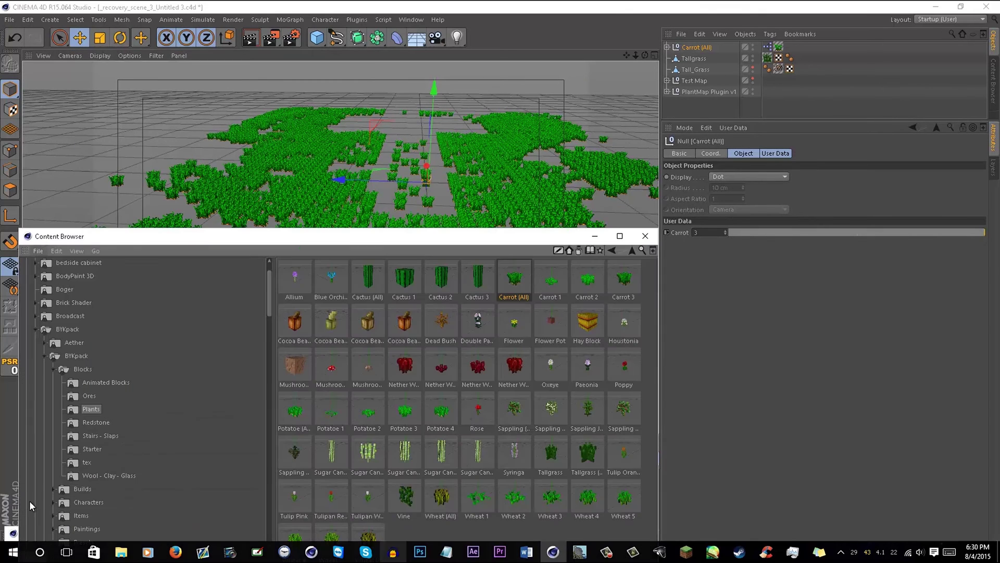
pyautogui.doubleClick(405, 367)
# Assign Nether Wart (All) as the 3D plant of PlantMap Plugin v1 and minimize the Content Browser
pyautogui.click(701, 100)
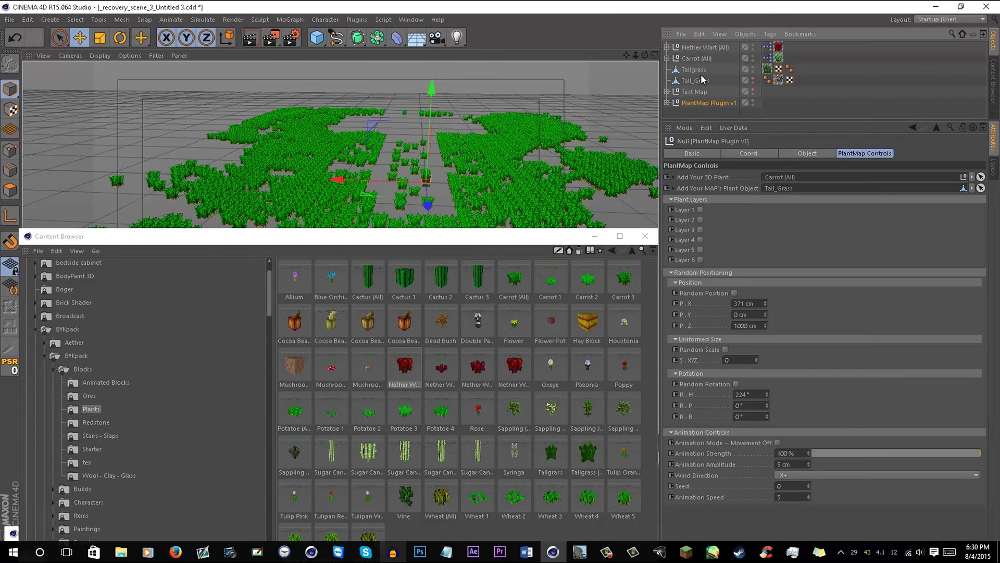
pyautogui.moveTo(699, 47); pyautogui.dragTo(826, 176)
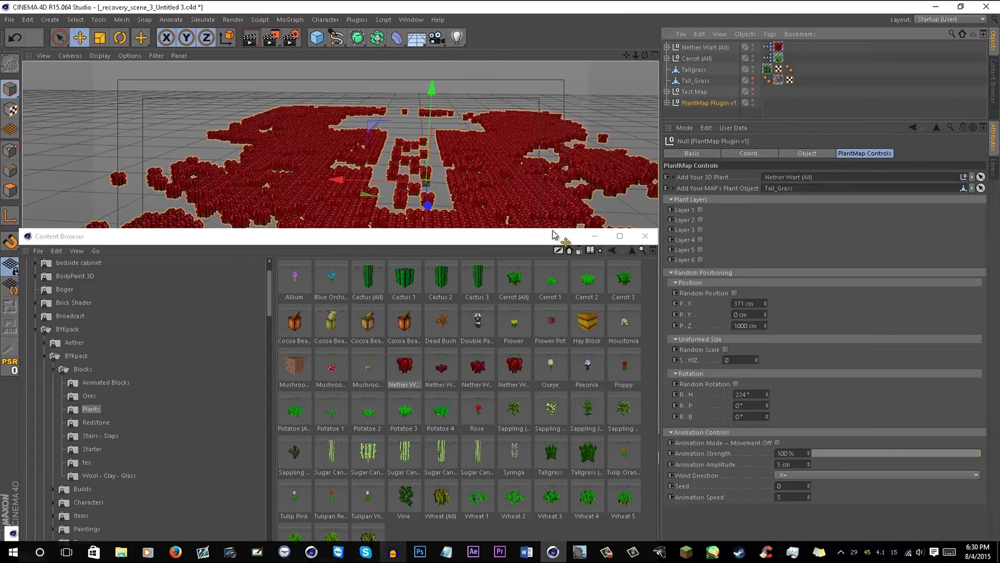
pyautogui.click(594, 235)
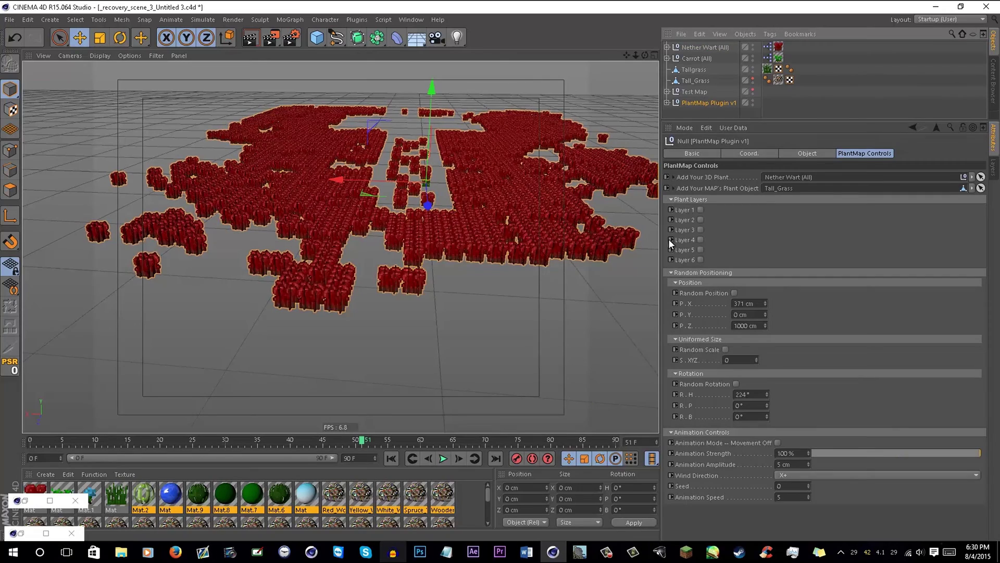
# Try out the Plant Layers of PlantMap Plugin v1 on the nether wart field, leaving only Layer 1 enabled
pyautogui.click(701, 259)
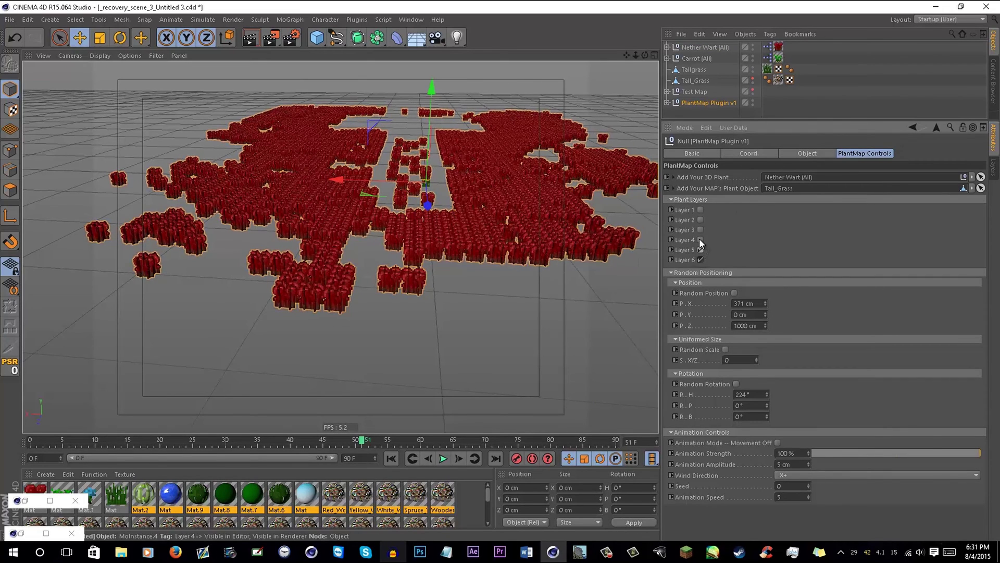
pyautogui.click(700, 239)
pyautogui.moveTo(628, 54); pyautogui.dragTo(574, 110)
pyautogui.click(701, 220)
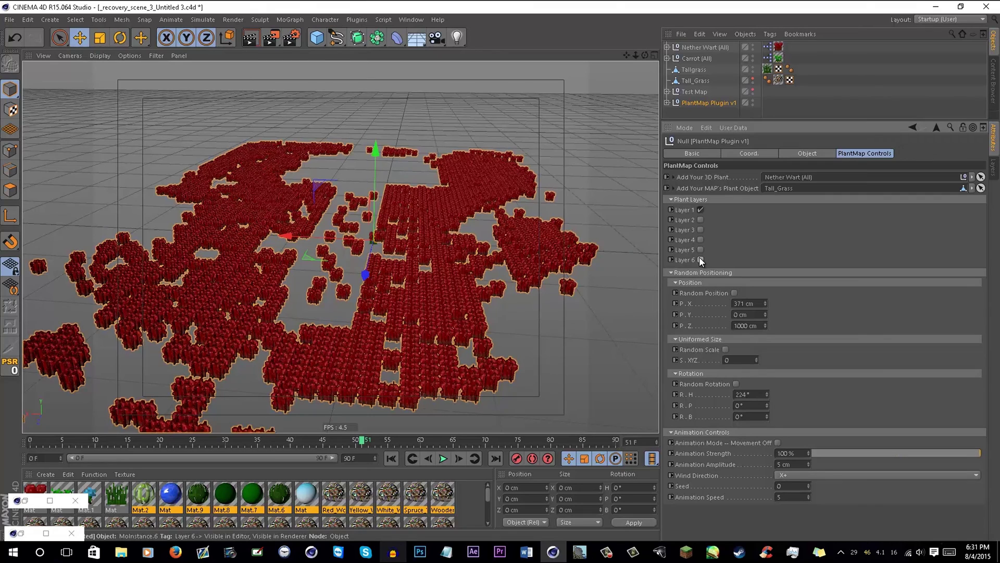
pyautogui.scroll(-3, 640, 95)
# Select Nether Wart (All) and play the animation from the first frame to examine the plants' movement up close
pyautogui.click(722, 47)
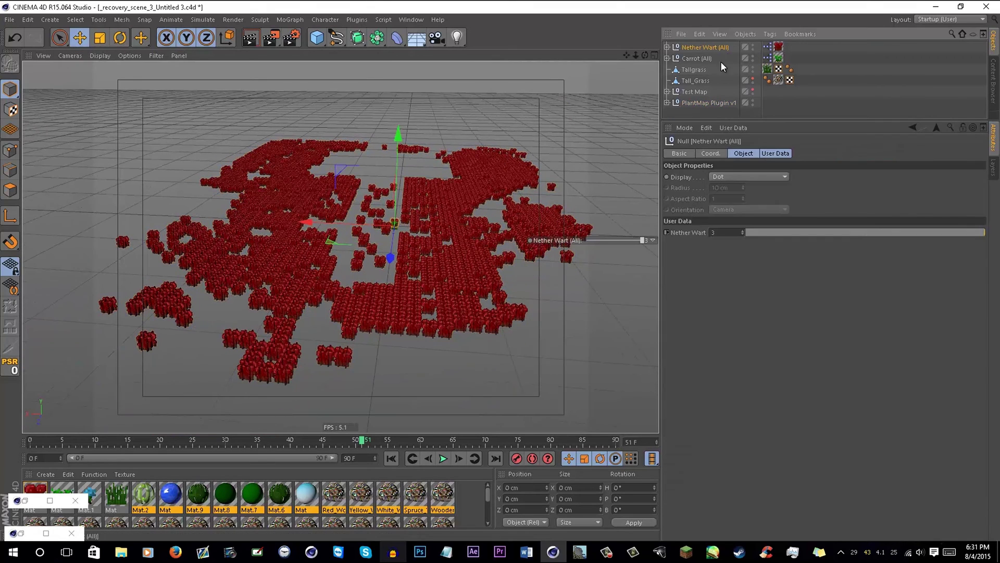
pyautogui.click(391, 458)
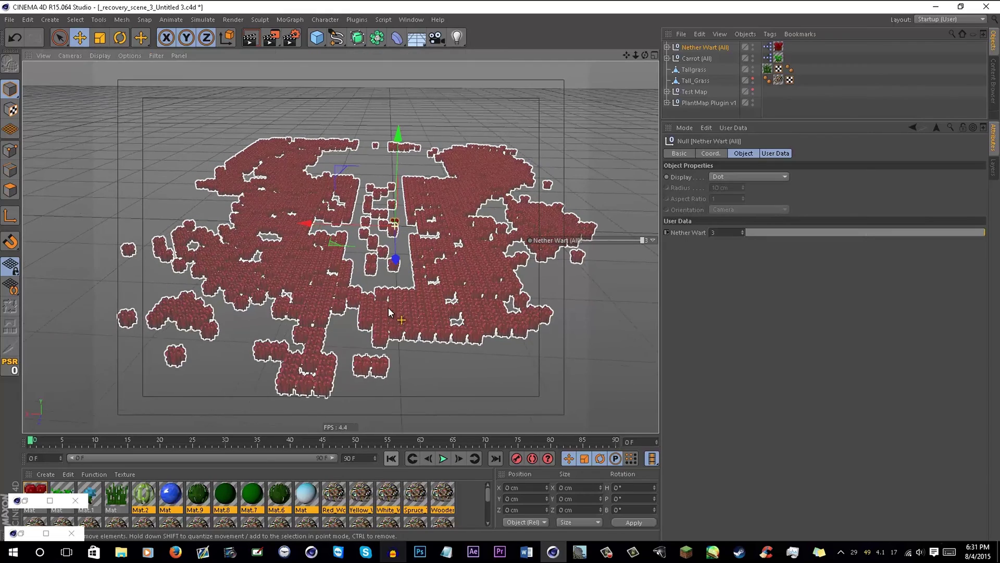
pyautogui.click(444, 458)
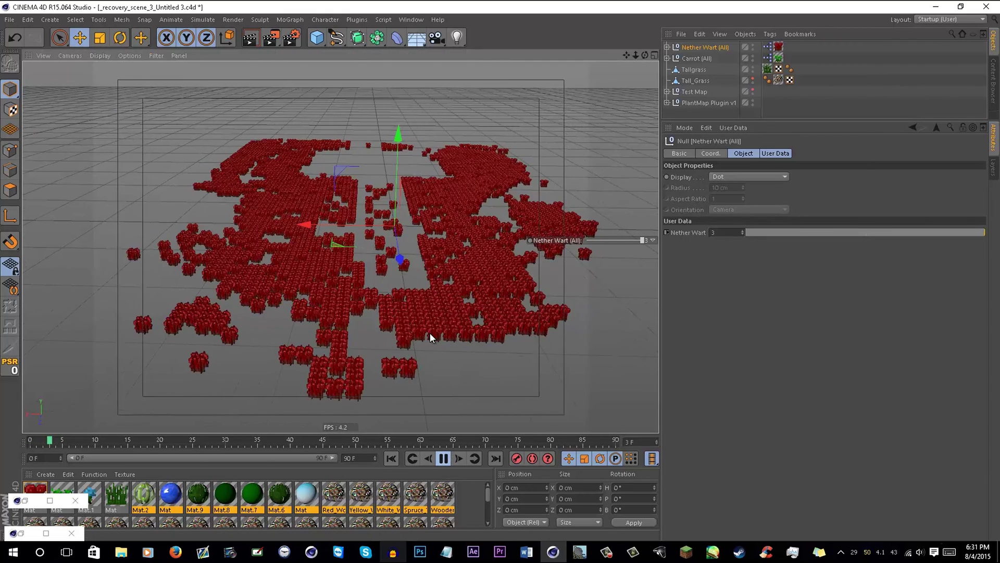
pyautogui.scroll(4, 430, 335)
pyautogui.scroll(2, 430, 335)
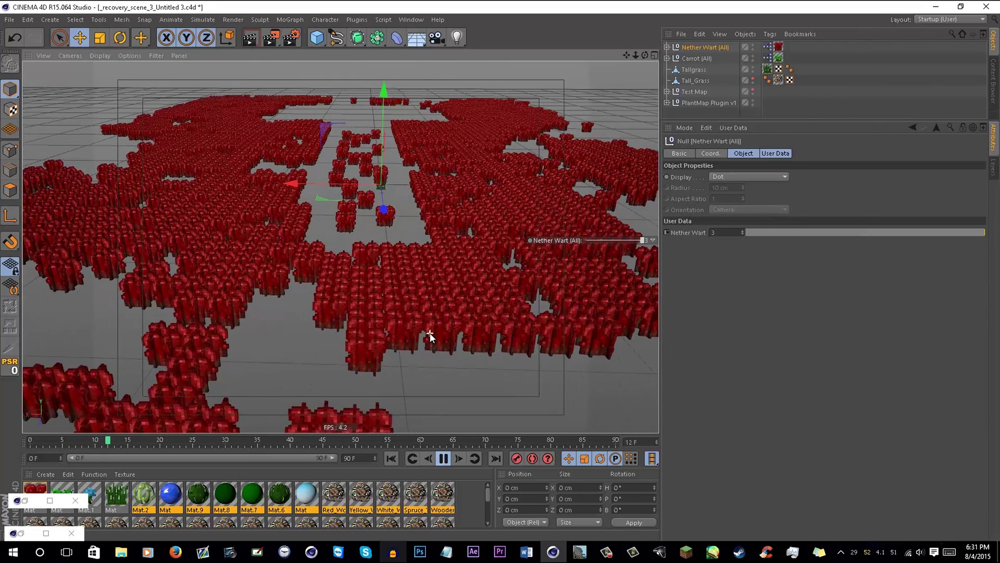
pyautogui.scroll(1, 430, 336)
pyautogui.scroll(1, 429, 333)
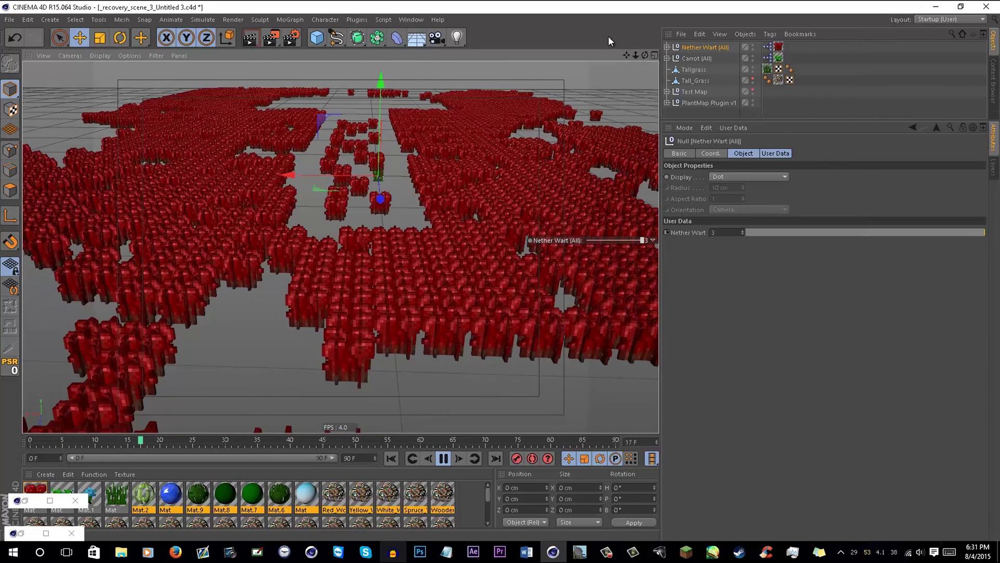
# Vary the Nether Wart growth value to 2 and back to 3 during playback, and stop the animation
pyautogui.moveTo(761, 229); pyautogui.dragTo(816, 230)
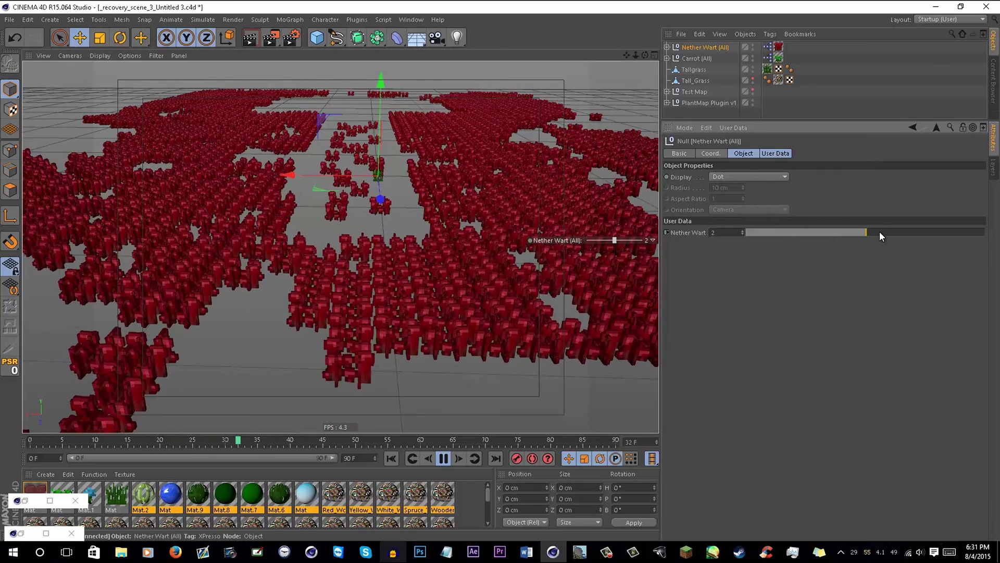
pyautogui.click(954, 230)
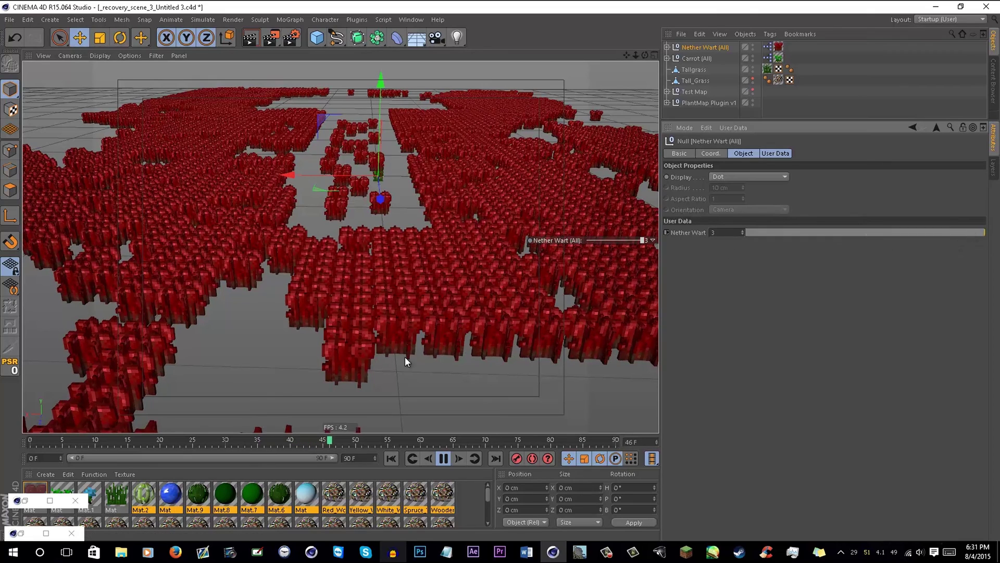
pyautogui.click(443, 458)
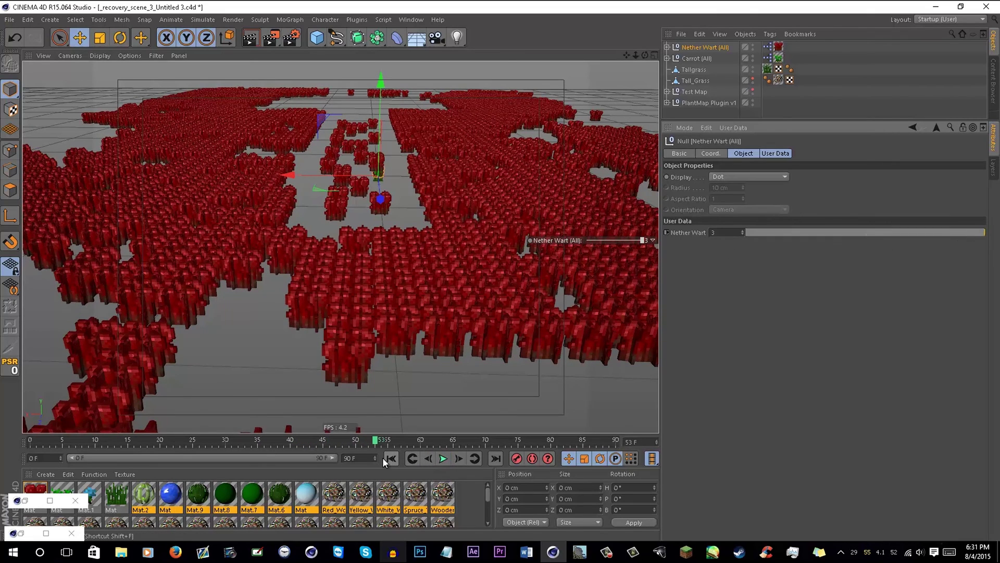
# Assign Tall_Grass as the 3D plant of PlantMap Plugin v1
pyautogui.click(694, 105)
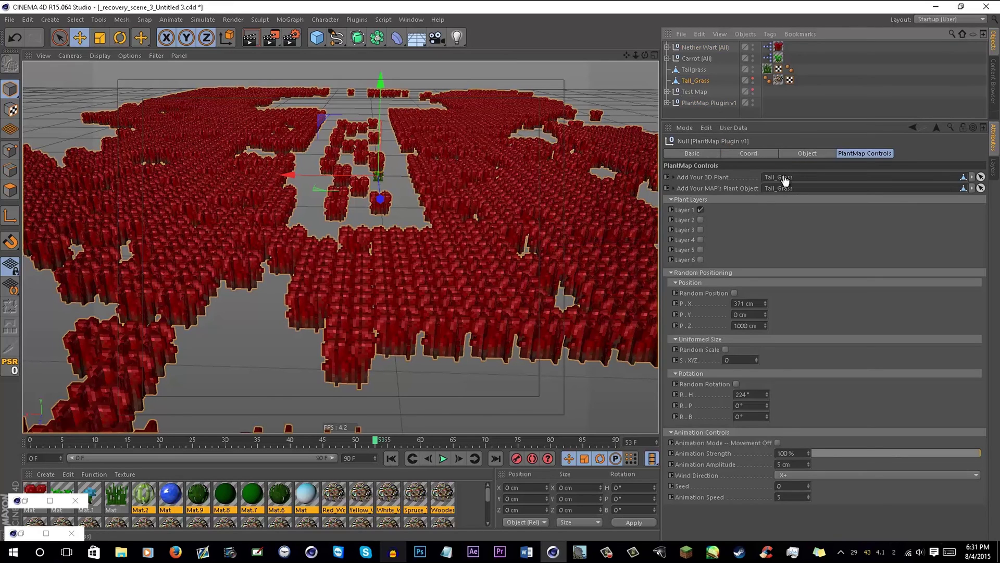
pyautogui.moveTo(785, 178)
pyautogui.mouseDown()
pyautogui.moveTo(783, 193)
pyautogui.moveTo(786, 178)
pyautogui.mouseUp()
pyautogui.scroll(-1, 568, 327)
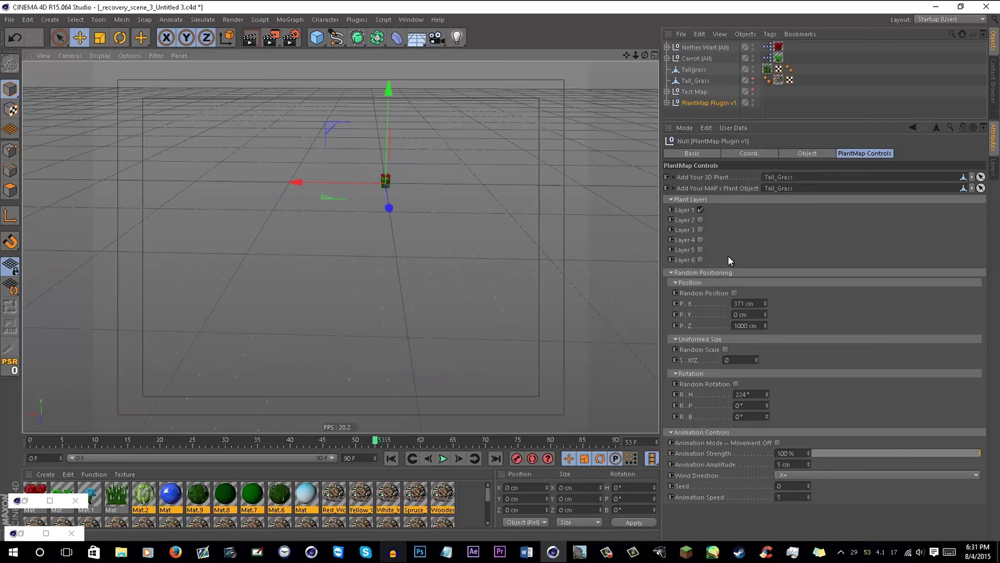
# Test Plant Layers 2 and 3 of the plugin, leave all six layers disabled, and return to the first frame
pyautogui.click(701, 229)
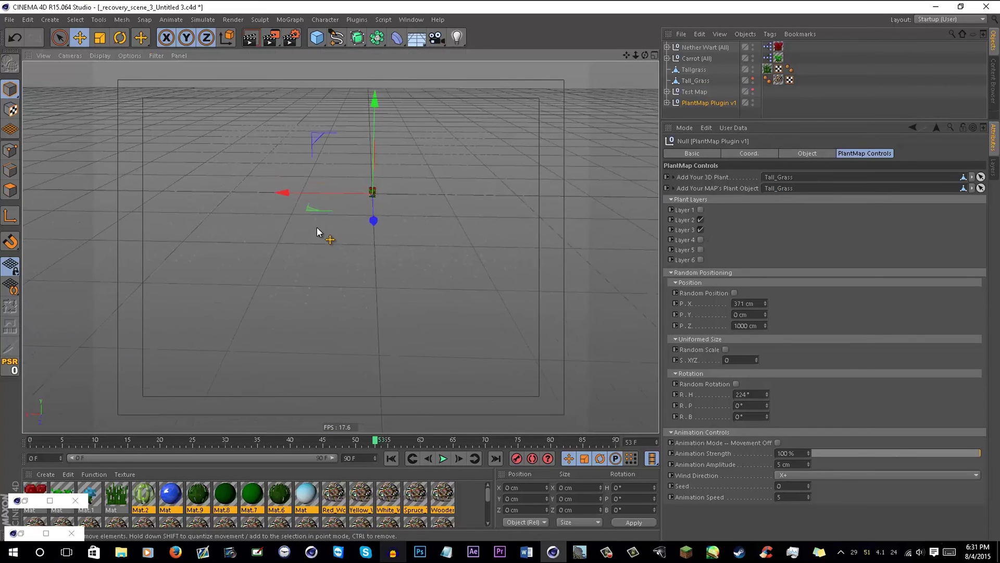
pyautogui.keyDown('alt'); pyautogui.moveTo(315, 227); pyautogui.dragTo(423, 247); pyautogui.keyUp('alt')
pyautogui.click(393, 459)
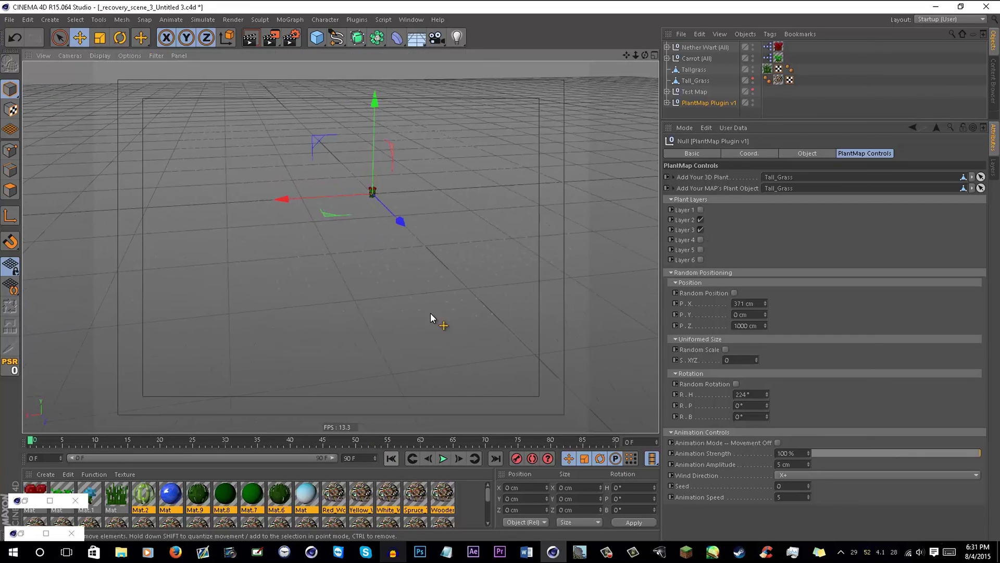
pyautogui.keyDown('alt'); pyautogui.moveTo(414, 300); pyautogui.dragTo(377, 171); pyautogui.keyUp('alt')
pyautogui.scroll(4, 376, 167)
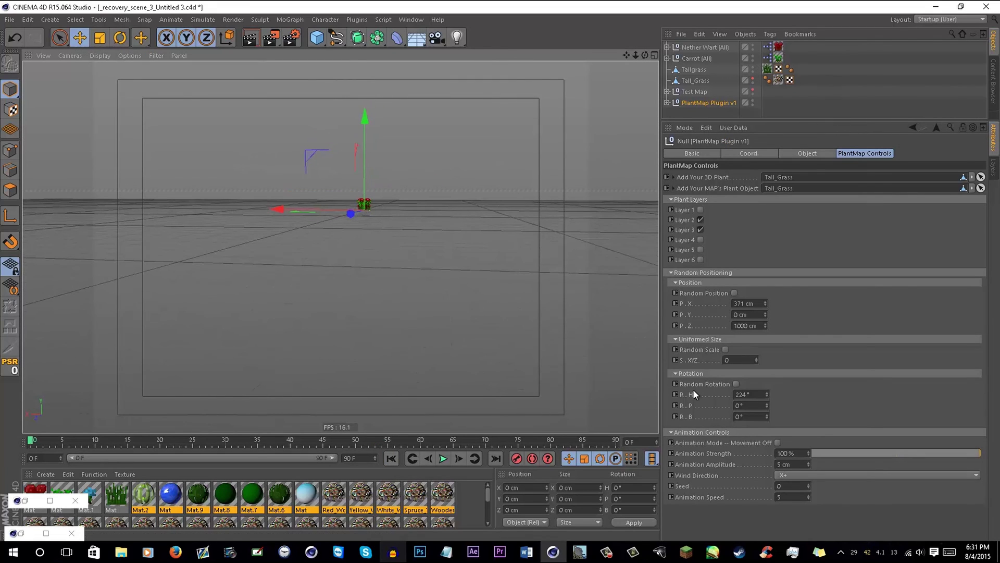
pyautogui.click(700, 220)
pyautogui.moveTo(644, 55); pyautogui.dragTo(737, 325)
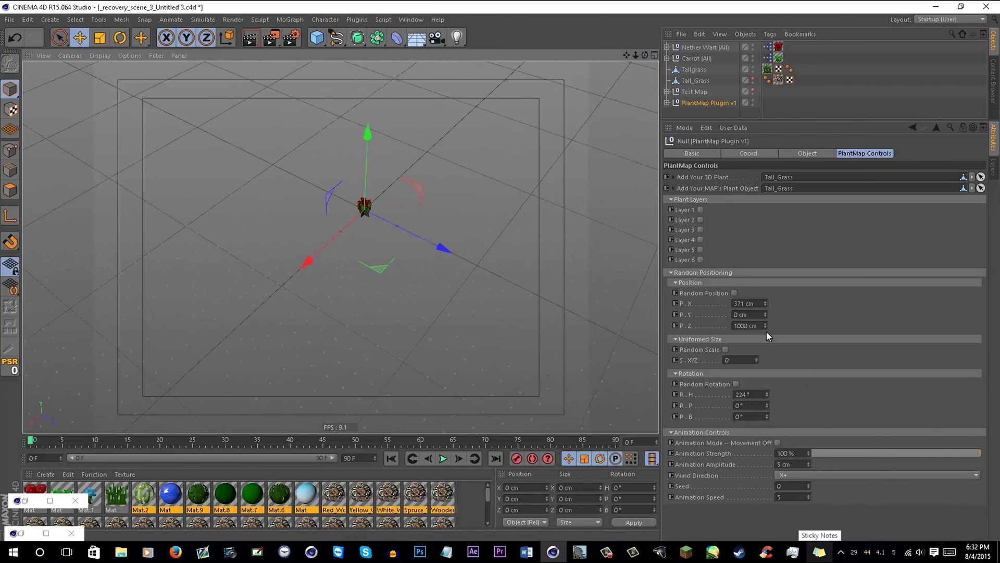
# Examine the scene around the plugin object and look through the viewport's Level of Detail options
pyautogui.keyDown('alt'); pyautogui.moveTo(601, 179); pyautogui.dragTo(583, 197, button='right'); pyautogui.keyUp('alt')
pyautogui.keyDown('alt'); pyautogui.moveTo(584, 198); pyautogui.dragTo(584, 89); pyautogui.keyUp('alt')
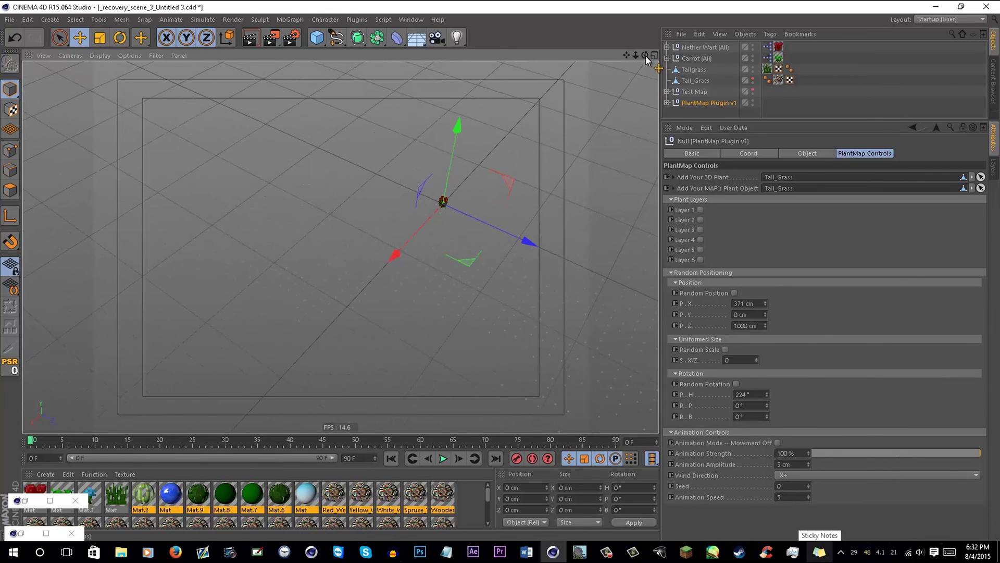
pyautogui.moveTo(645, 56); pyautogui.dragTo(578, 57)
pyautogui.click(149, 54)
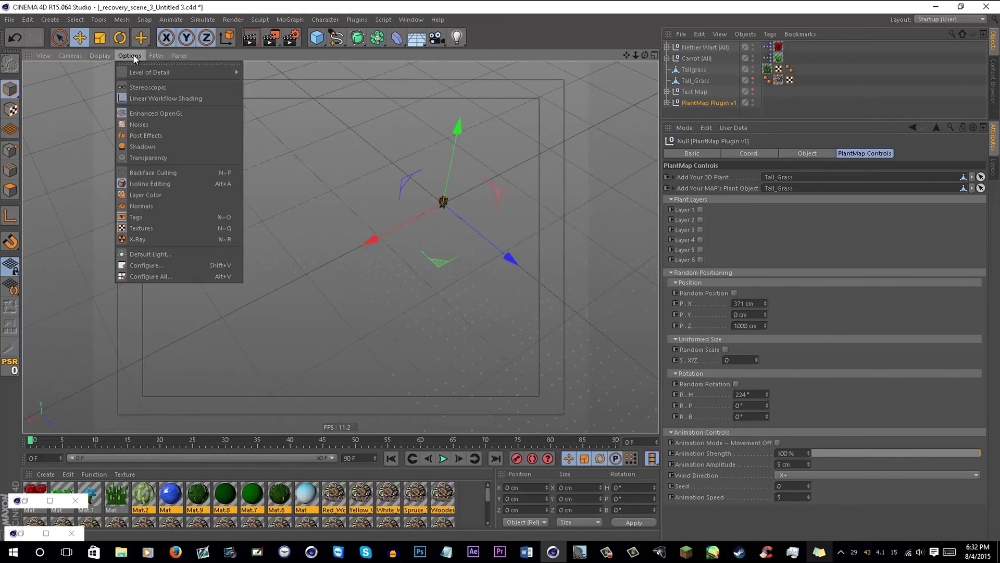
pyautogui.click(401, 2)
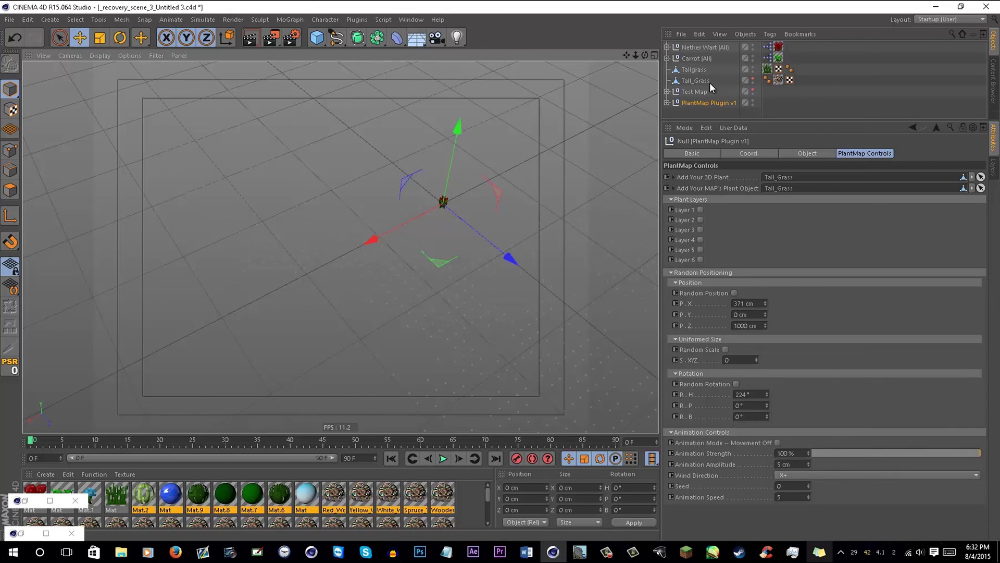
pyautogui.click(124, 55)
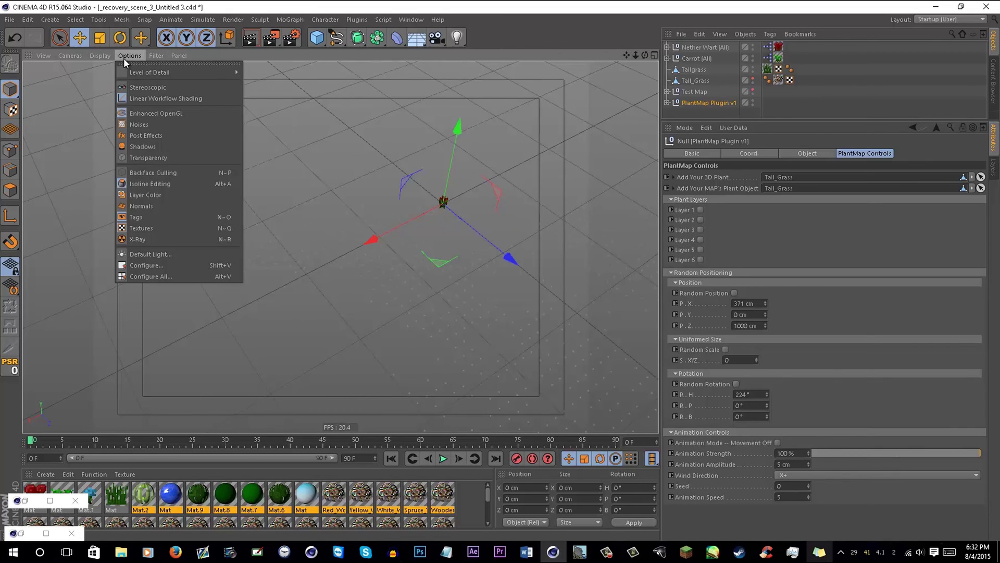
pyautogui.moveTo(128, 69)
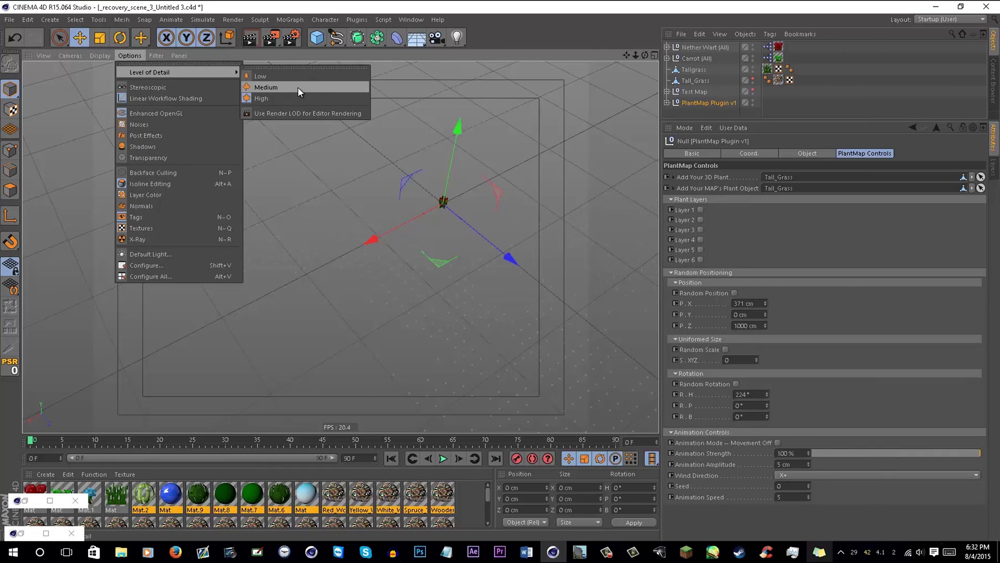
pyautogui.click(562, 42)
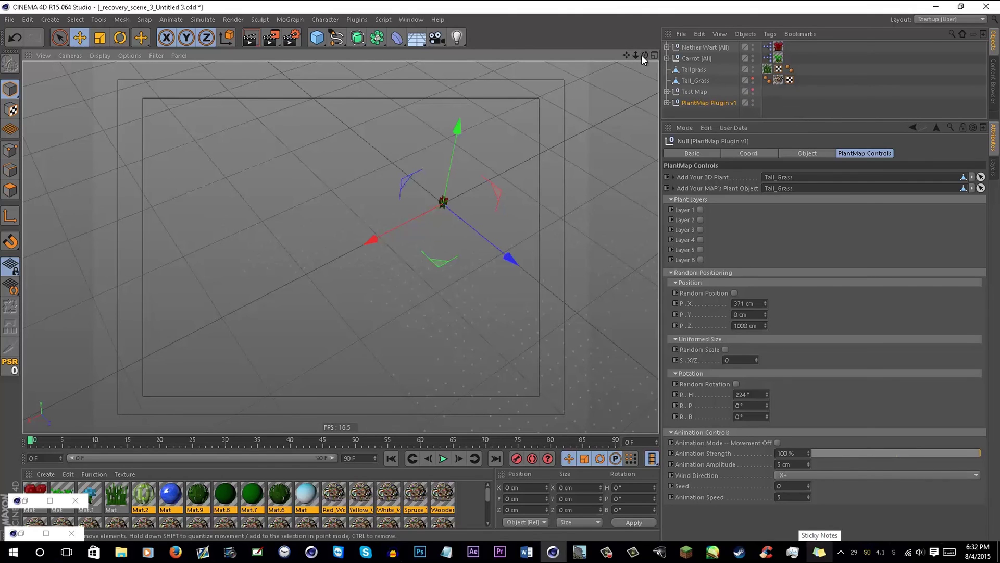
# Assign Tallgrass as the 3D plant of PlantMap Plugin v1
pyautogui.moveTo(643, 55)
pyautogui.mouseDown()
pyautogui.moveTo(594, 64)
pyautogui.moveTo(543, 36)
pyautogui.mouseUp()
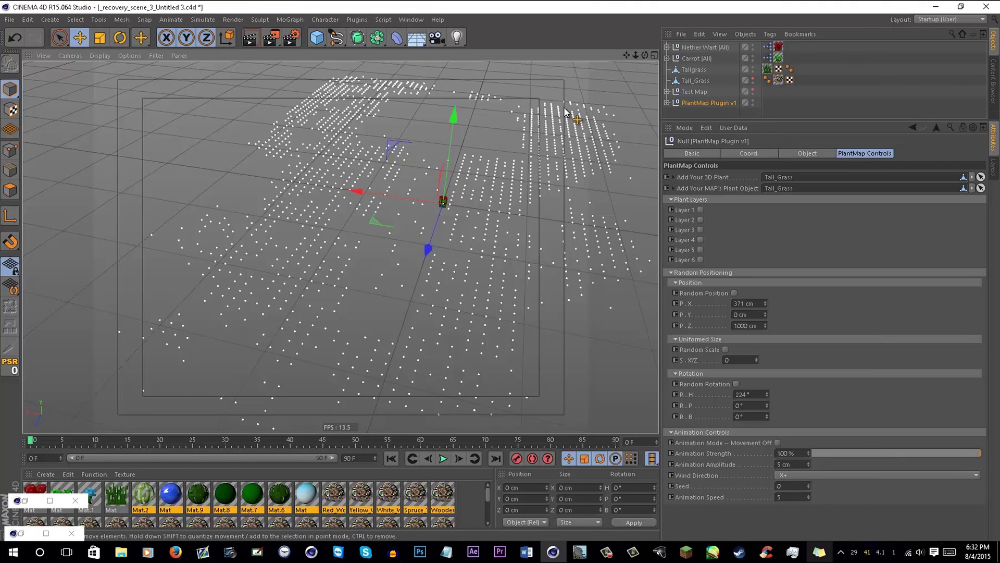
pyautogui.moveTo(697, 71); pyautogui.dragTo(805, 178)
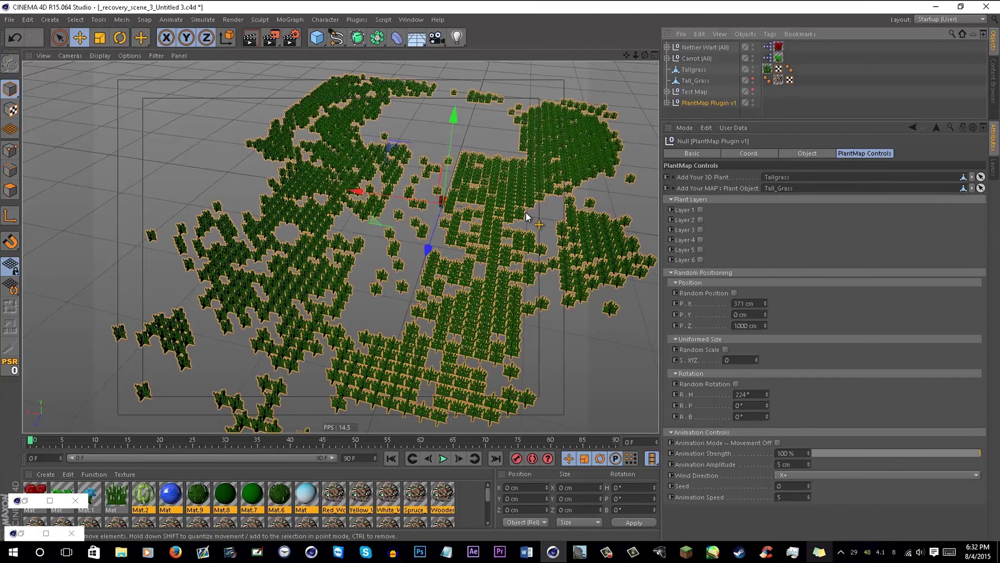